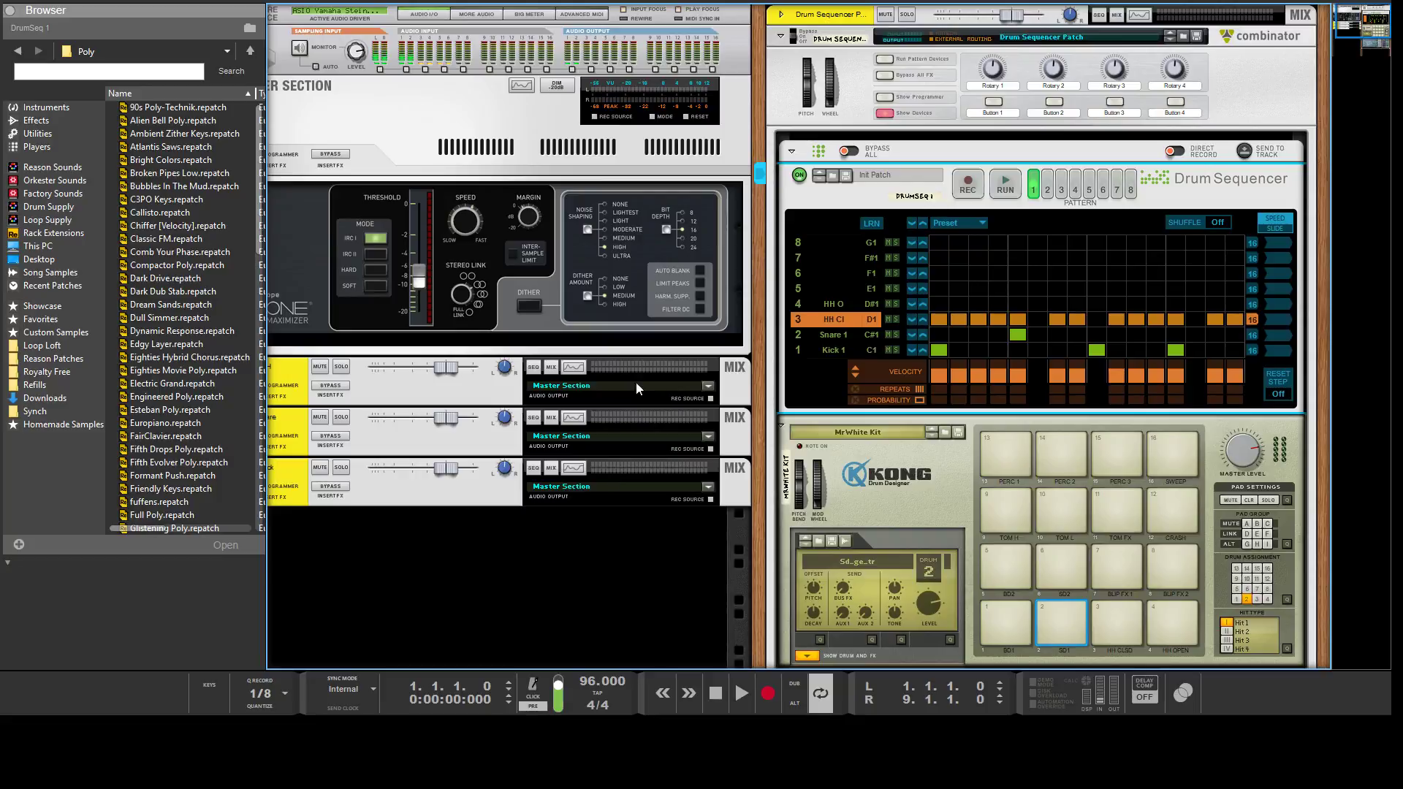
# - Play the Drum Sequencer Patch's kick, snare and hi-hat pattern briefly through the Kong kit, then stop it
pyautogui.click(1000, 184)
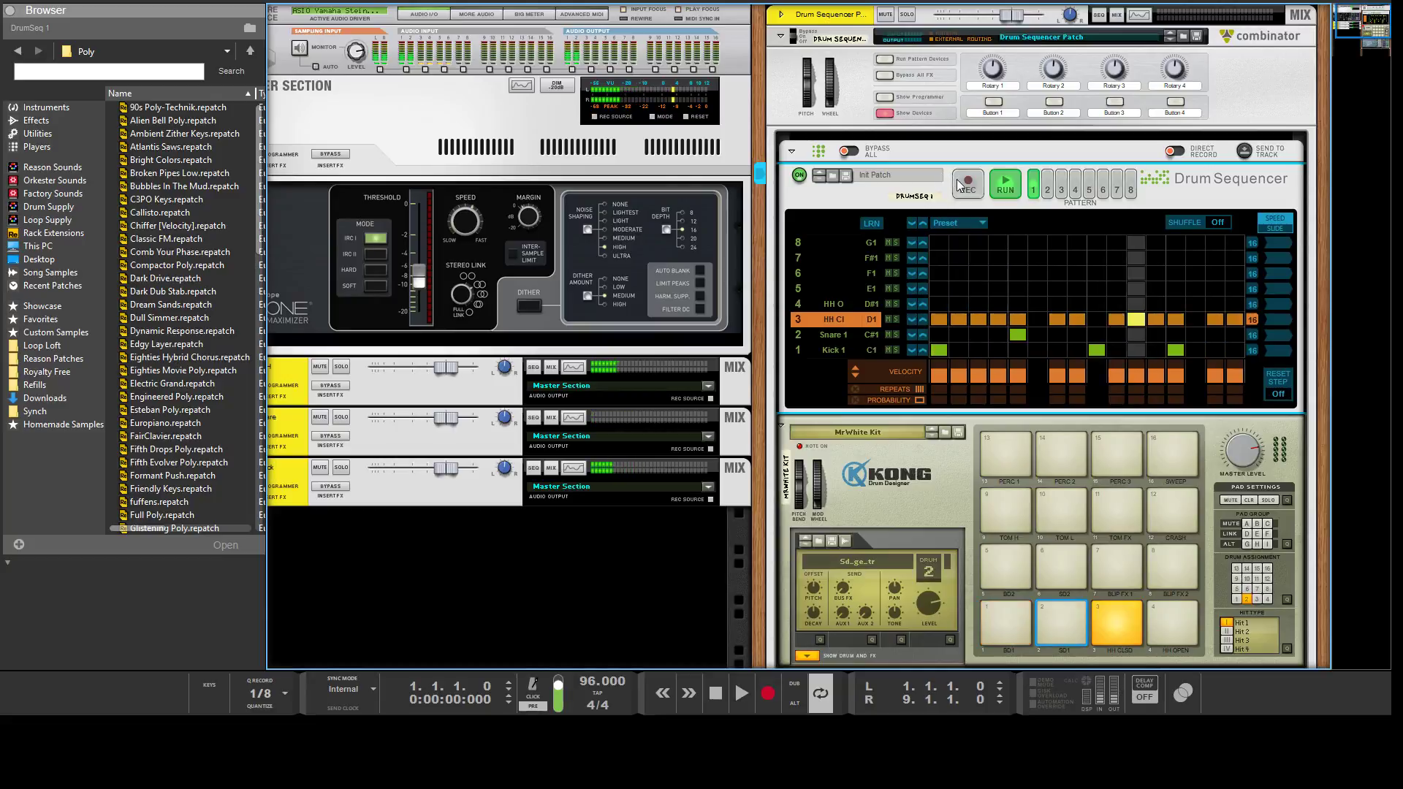
pyautogui.click(1004, 184)
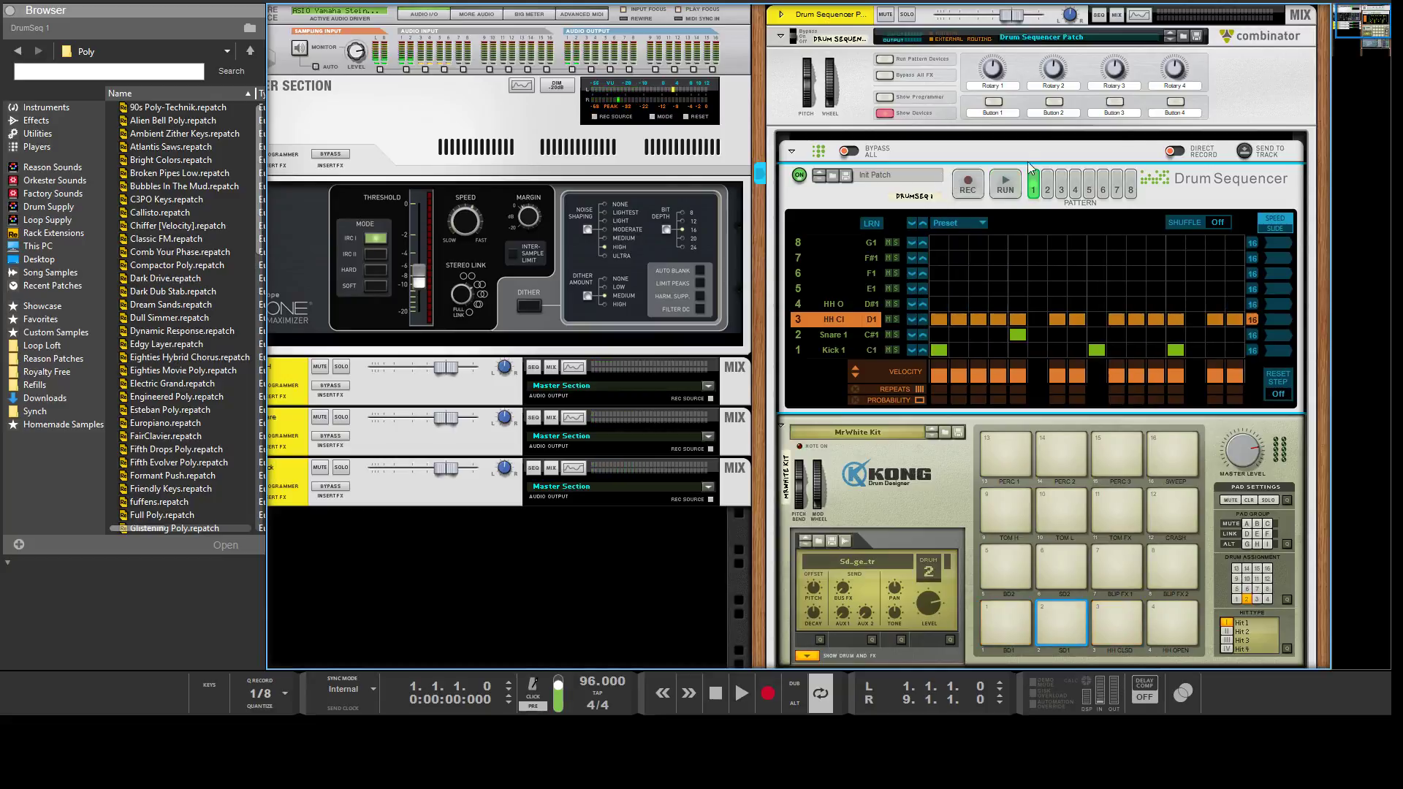
# - Fold the Drum Sequencer combinator, clear the rack selection, and add a new Kong Drum Designer
pyautogui.click(780, 37)
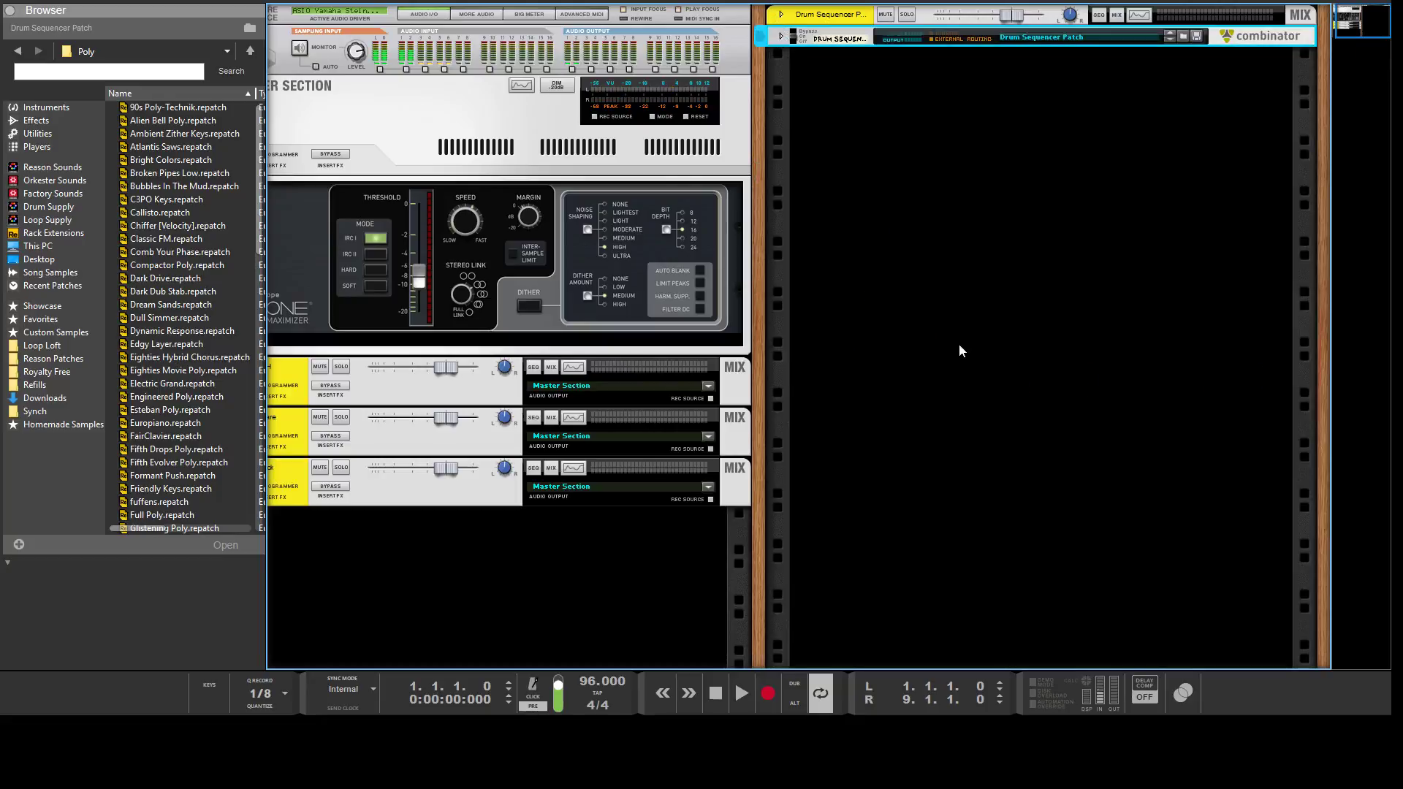
pyautogui.click(1031, 302)
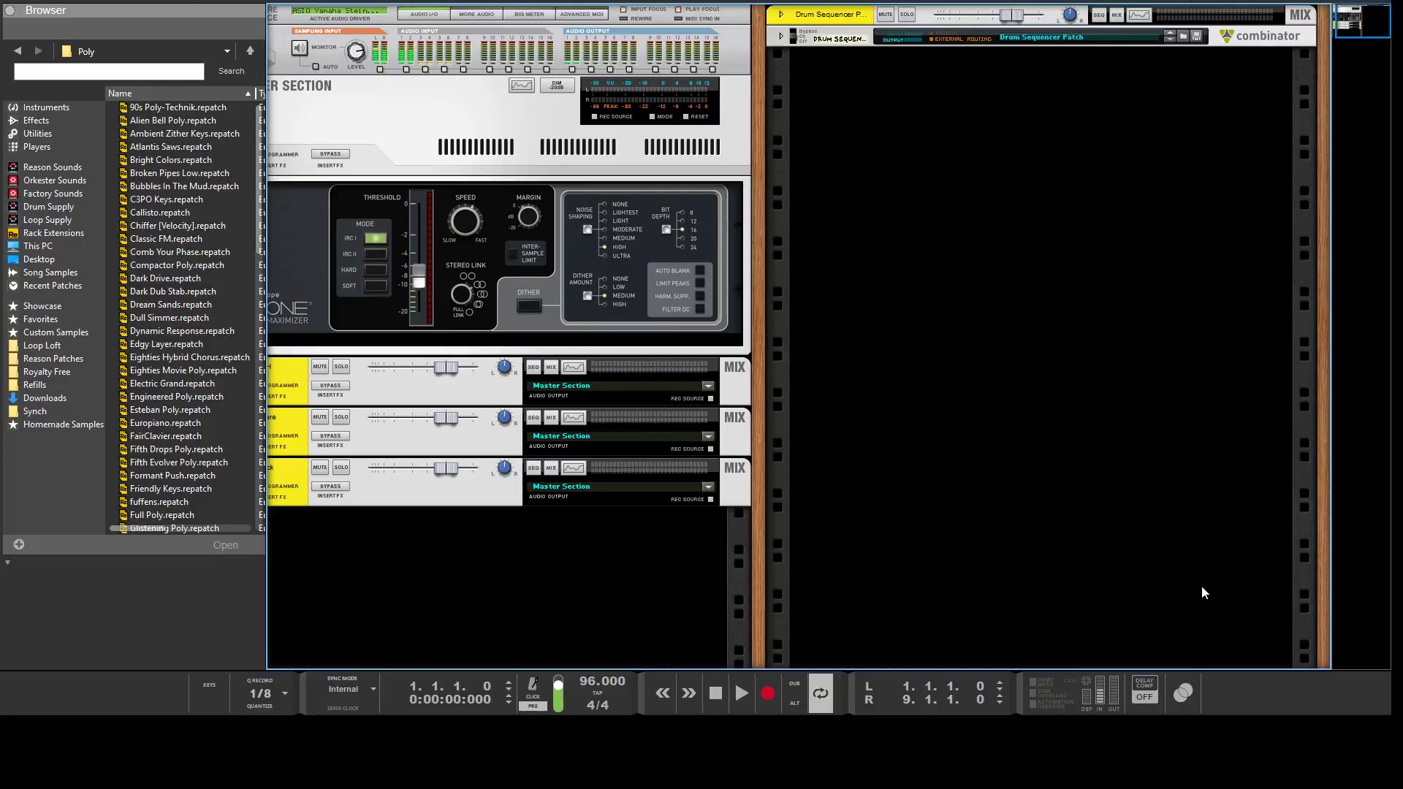
pyautogui.click(1025, 326)
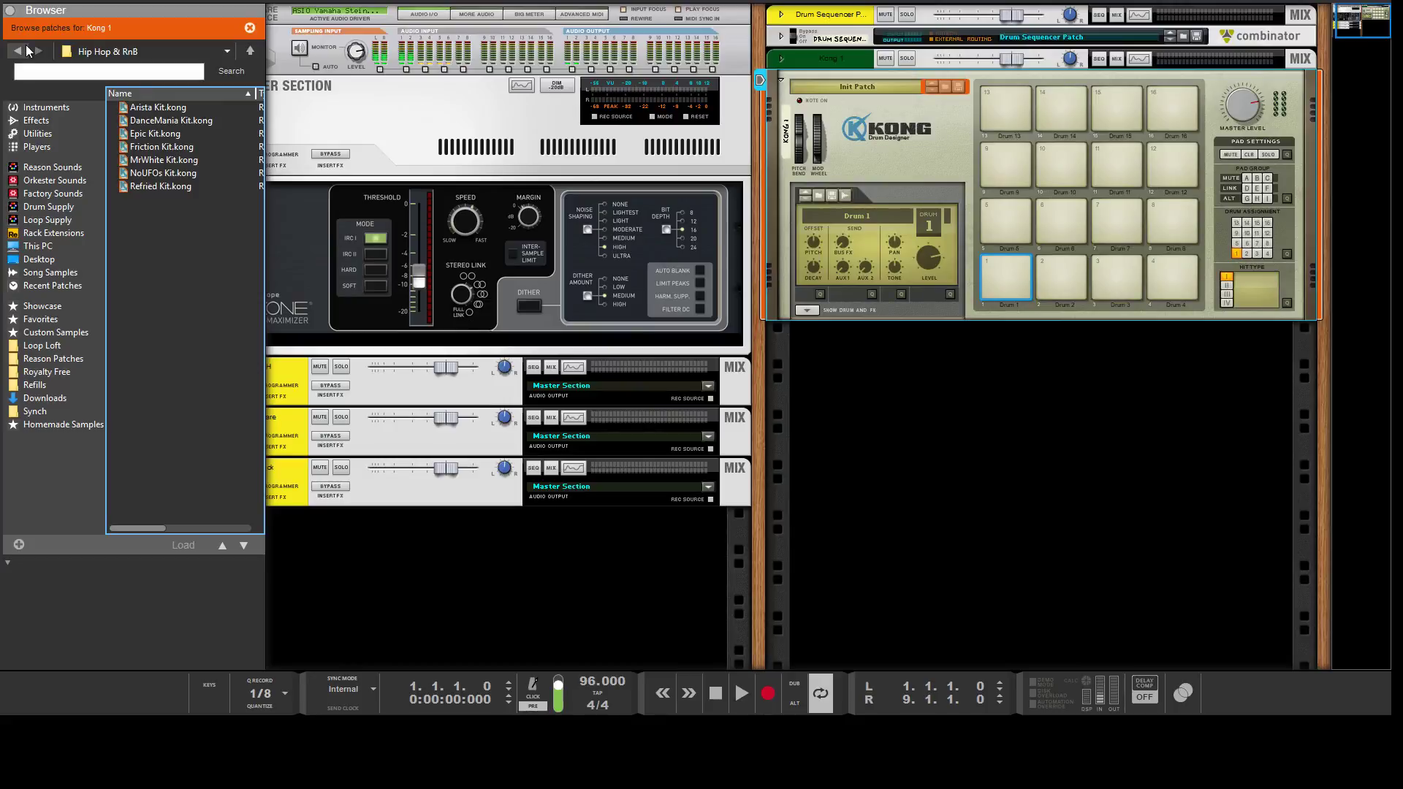
# - Add a Drum Sequencer from Players above Kong 1, audition its lanes, and try another note for lane 1
pyautogui.click(54, 146)
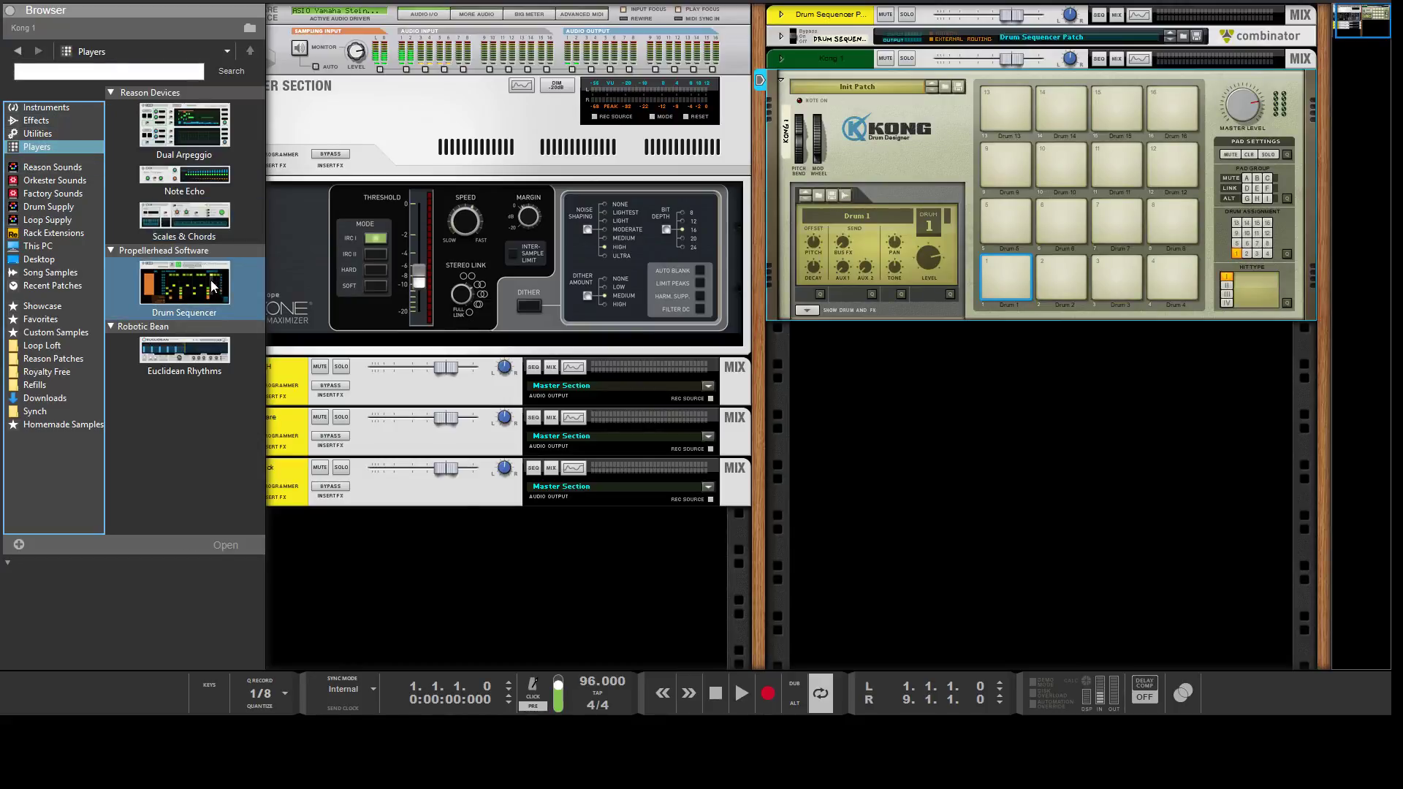
pyautogui.moveTo(211, 282); pyautogui.dragTo(957, 183)
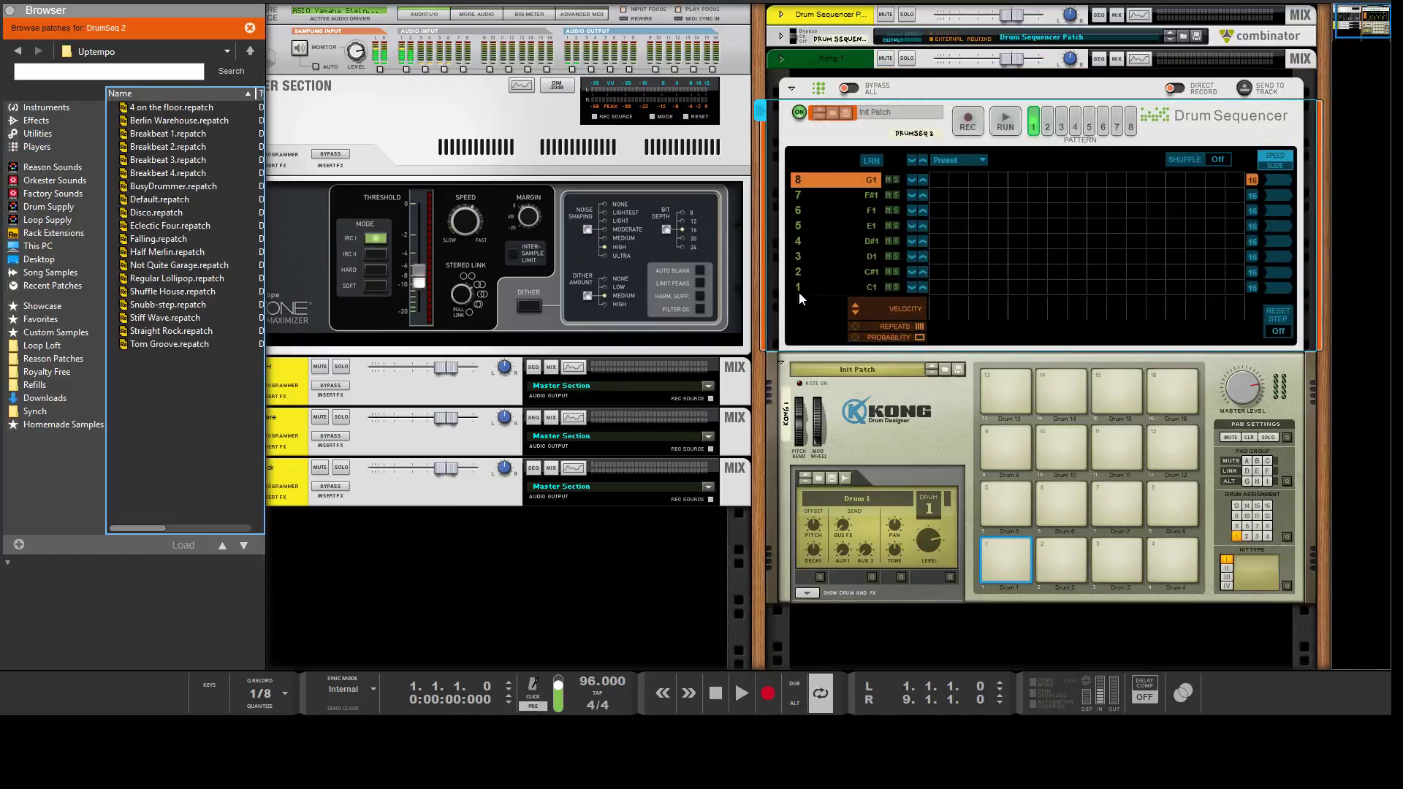
pyautogui.moveTo(799, 292); pyautogui.dragTo(797, 179)
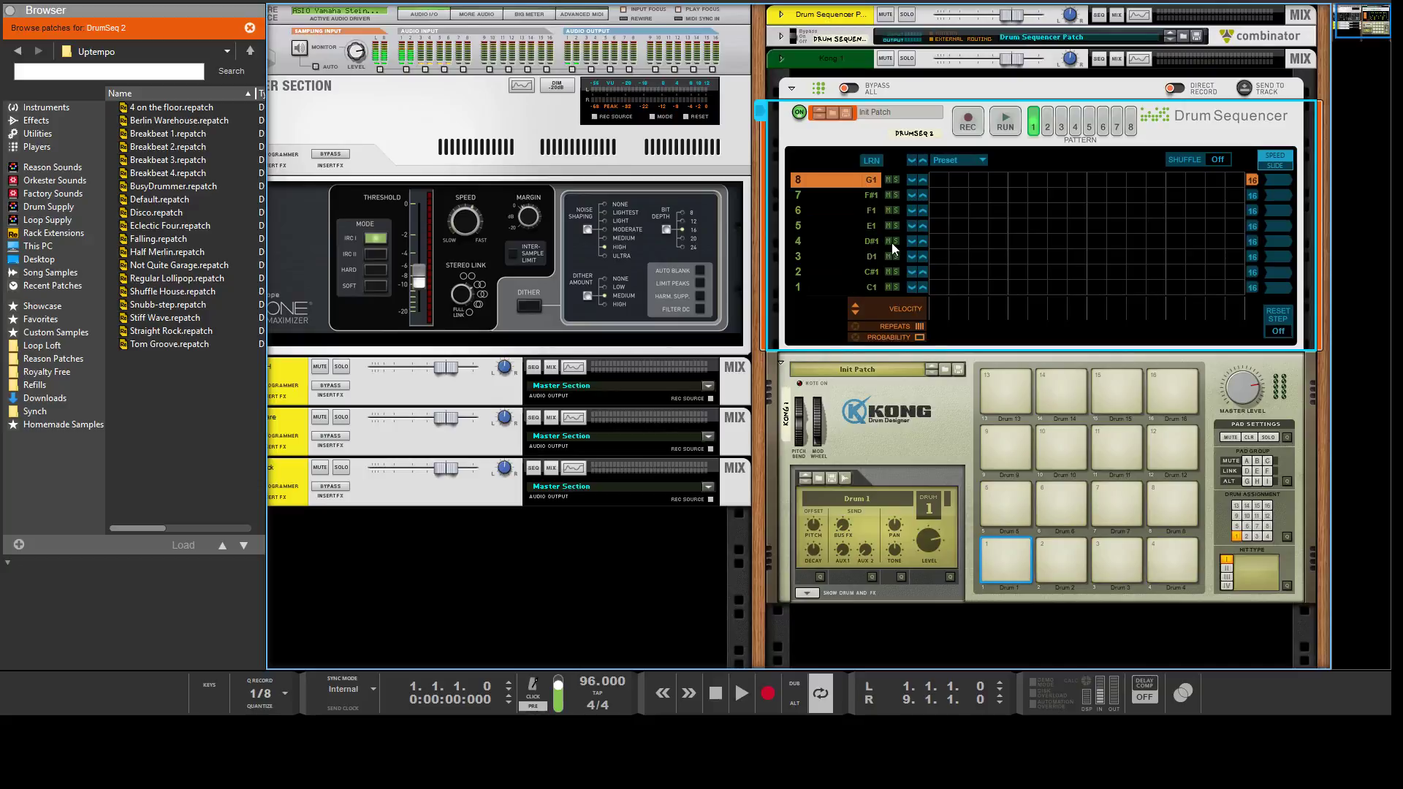
pyautogui.click(871, 291)
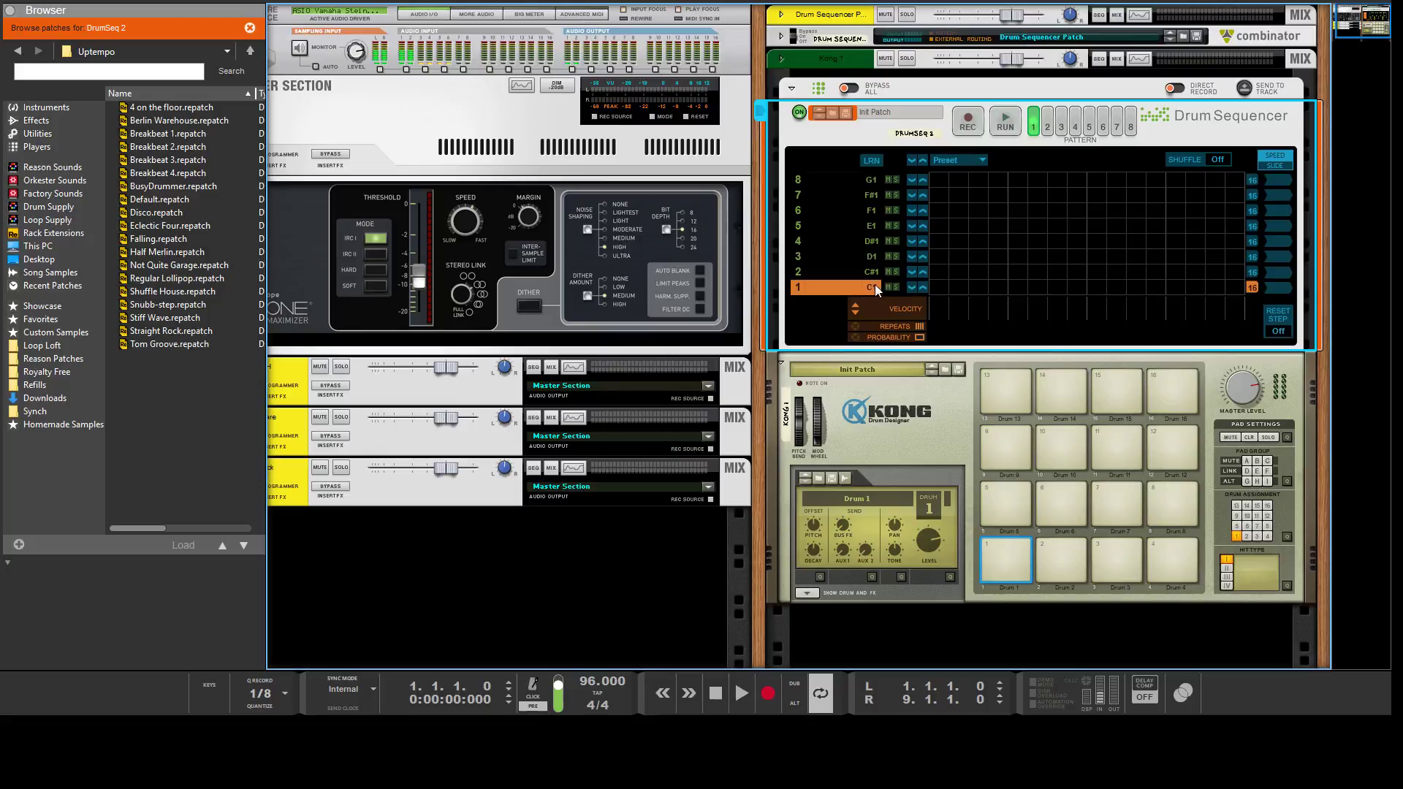
pyautogui.moveTo(875, 290)
pyautogui.mouseDown()
pyautogui.moveTo(895, 48)
pyautogui.moveTo(900, 296)
pyautogui.mouseUp()
# - Load Epic Kit into the Kong and audition its pads, ending on BLIP FX 1
pyautogui.click(945, 367)
pyautogui.click(138, 136)
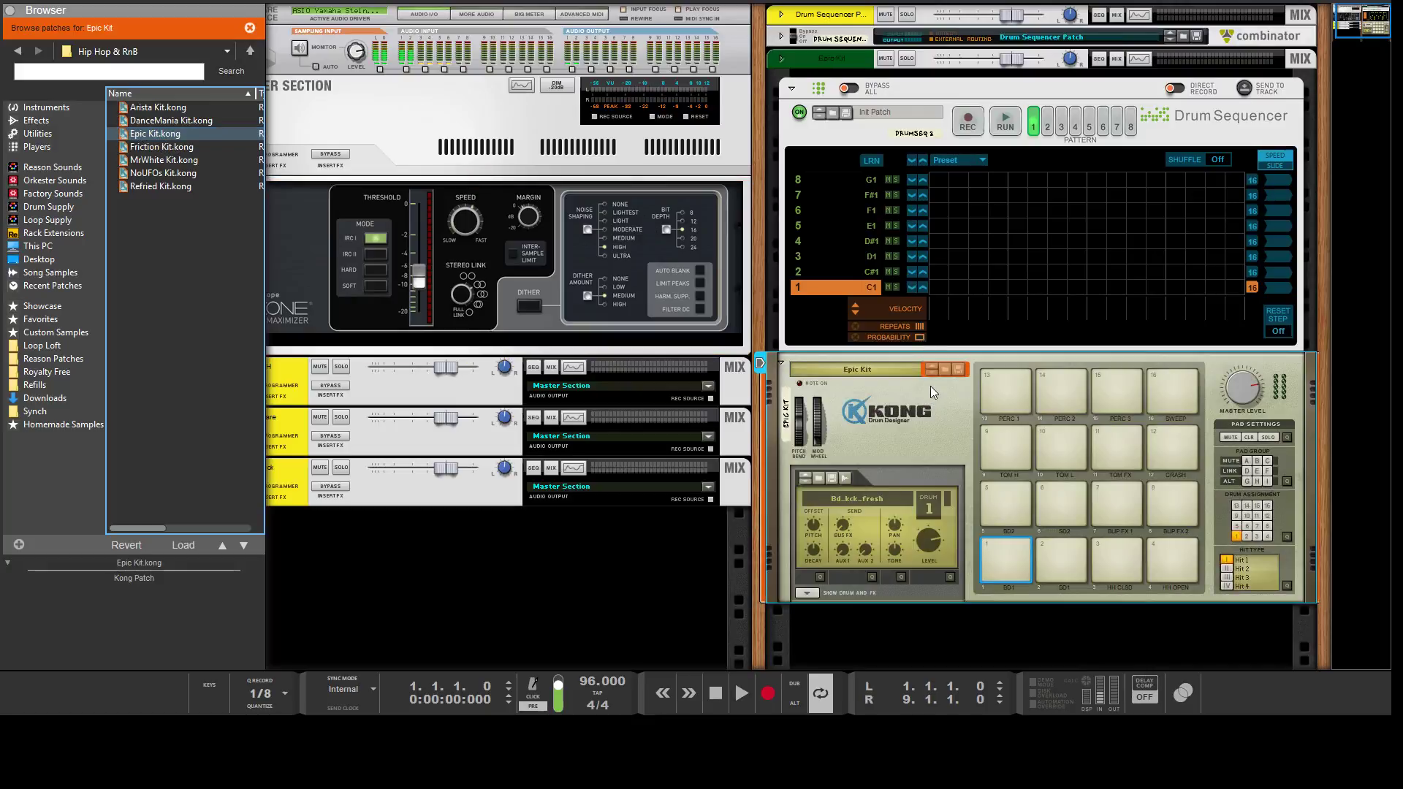
pyautogui.click(1005, 562)
pyautogui.click(1120, 560)
pyautogui.click(1073, 563)
pyautogui.click(1066, 512)
pyautogui.click(1115, 508)
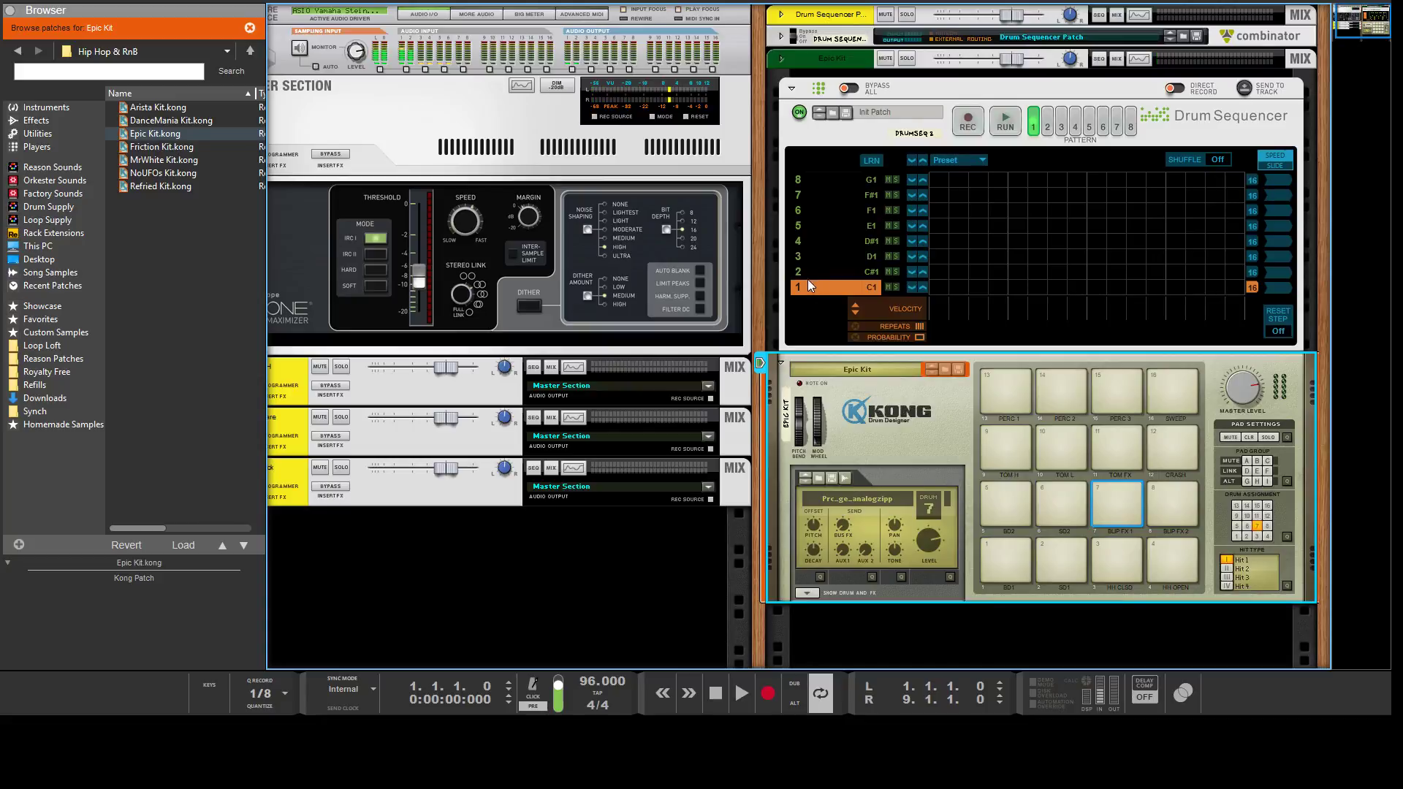
# - Audition the sequencer lanes, name lane 1 Kick 1, and hit the BD1 kick pad
pyautogui.moveTo(799, 194); pyautogui.dragTo(796, 277)
pyautogui.click(830, 287)
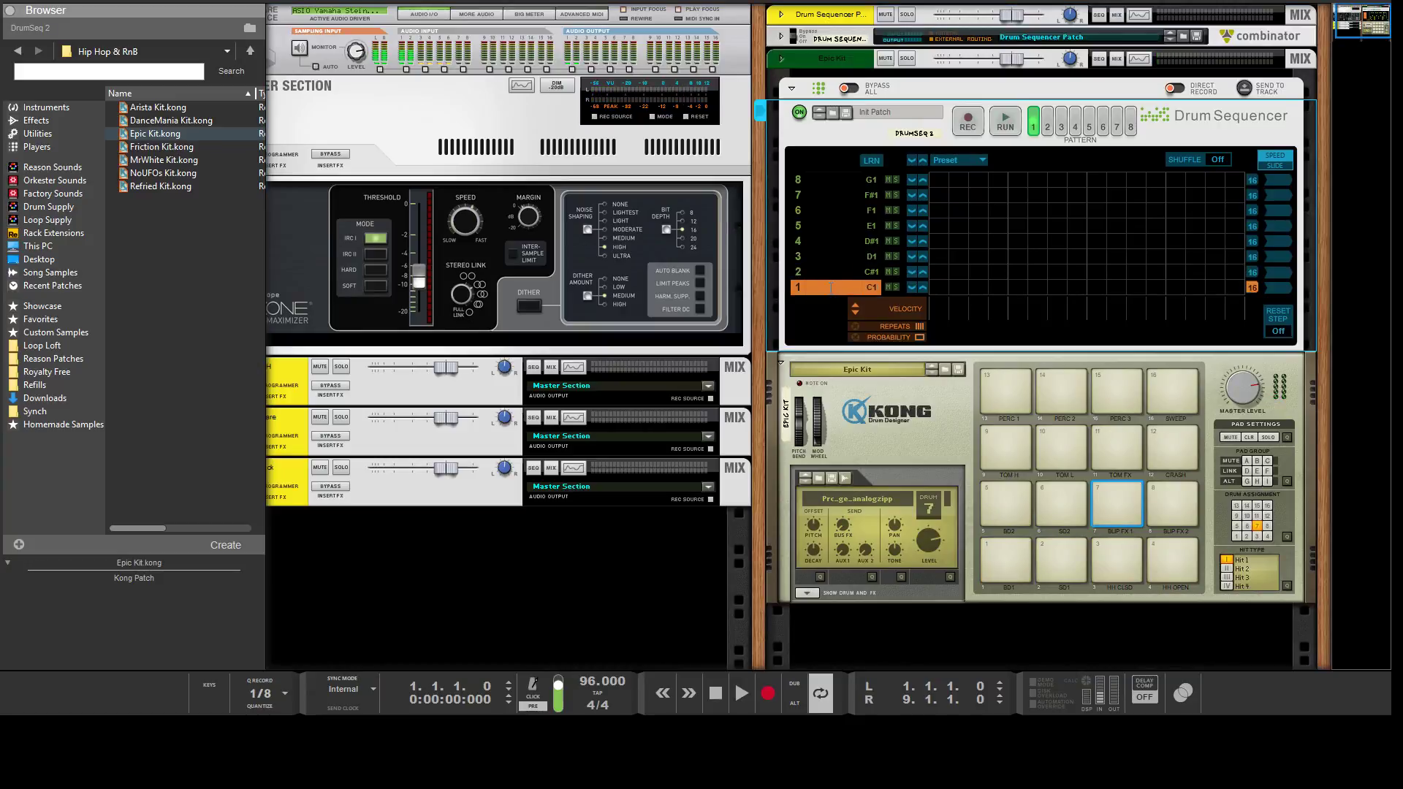
pyautogui.click(830, 288)
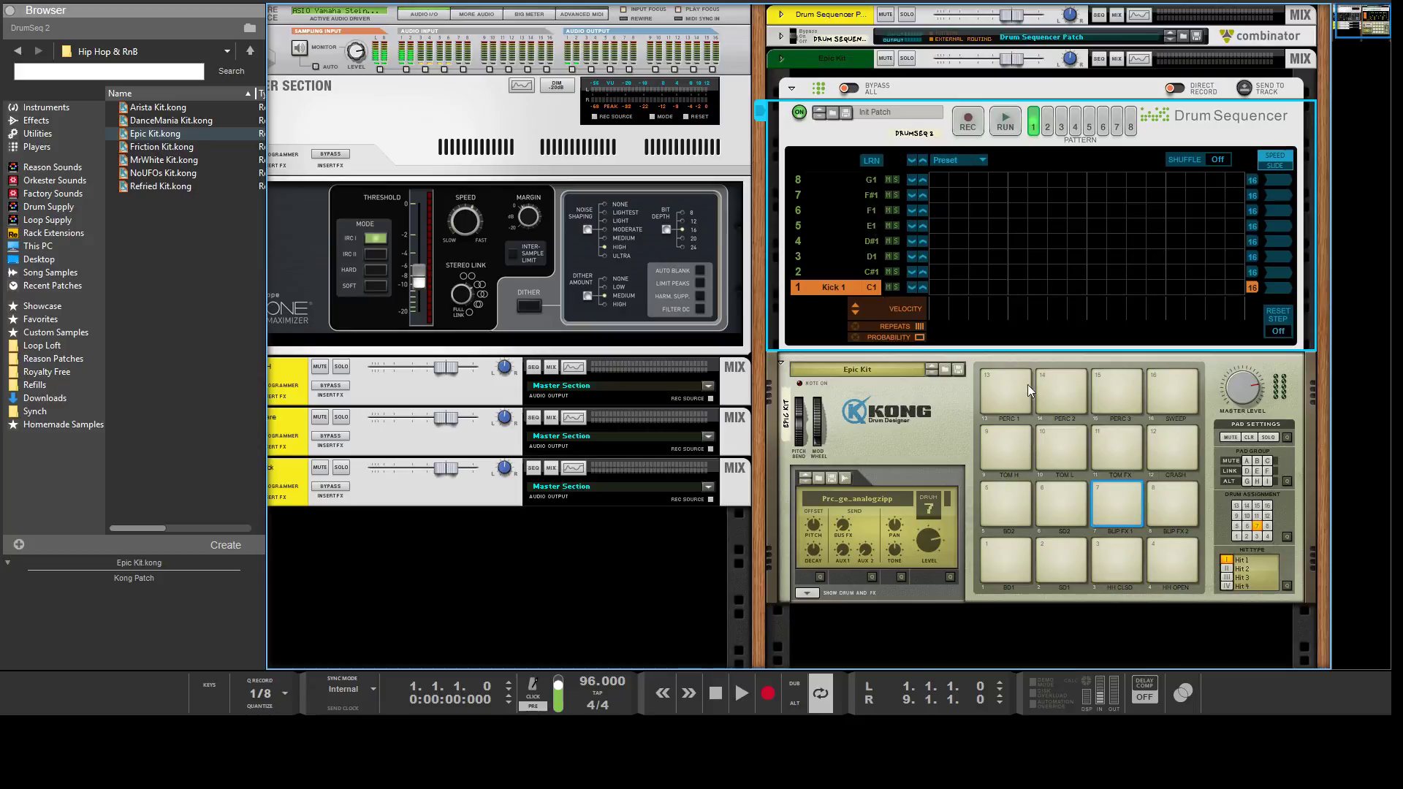
pyautogui.click(1011, 561)
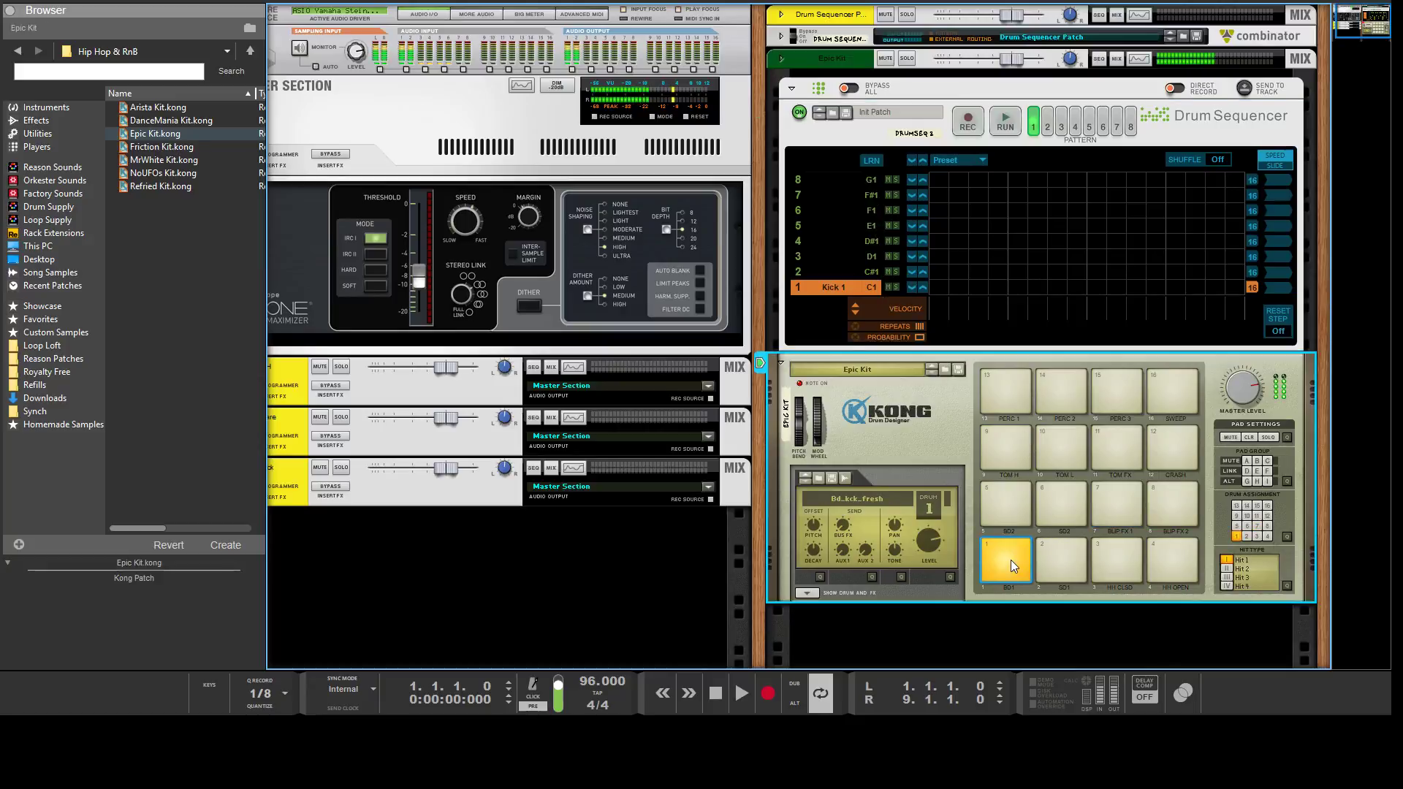
pyautogui.click(1011, 563)
pyautogui.click(1010, 562)
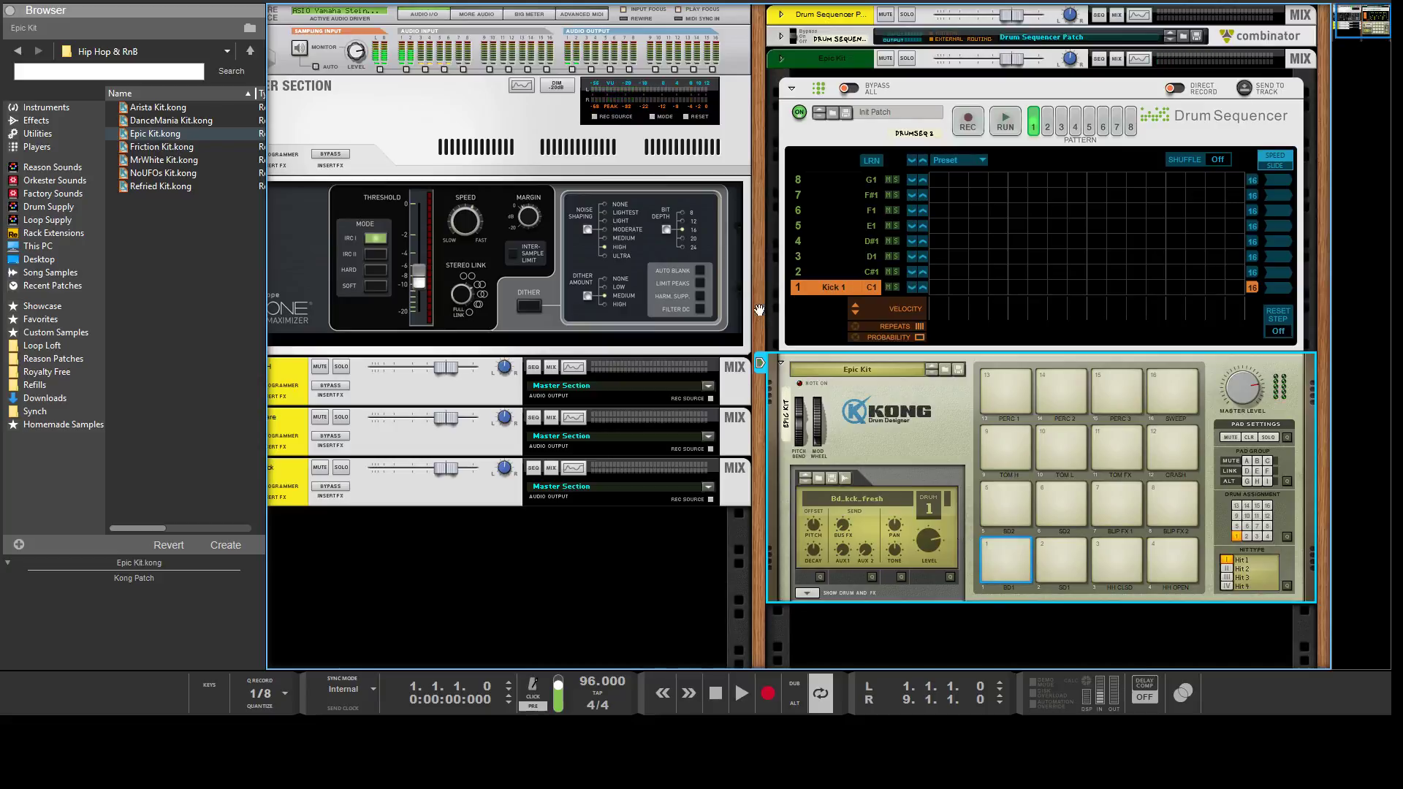
pyautogui.click(796, 287)
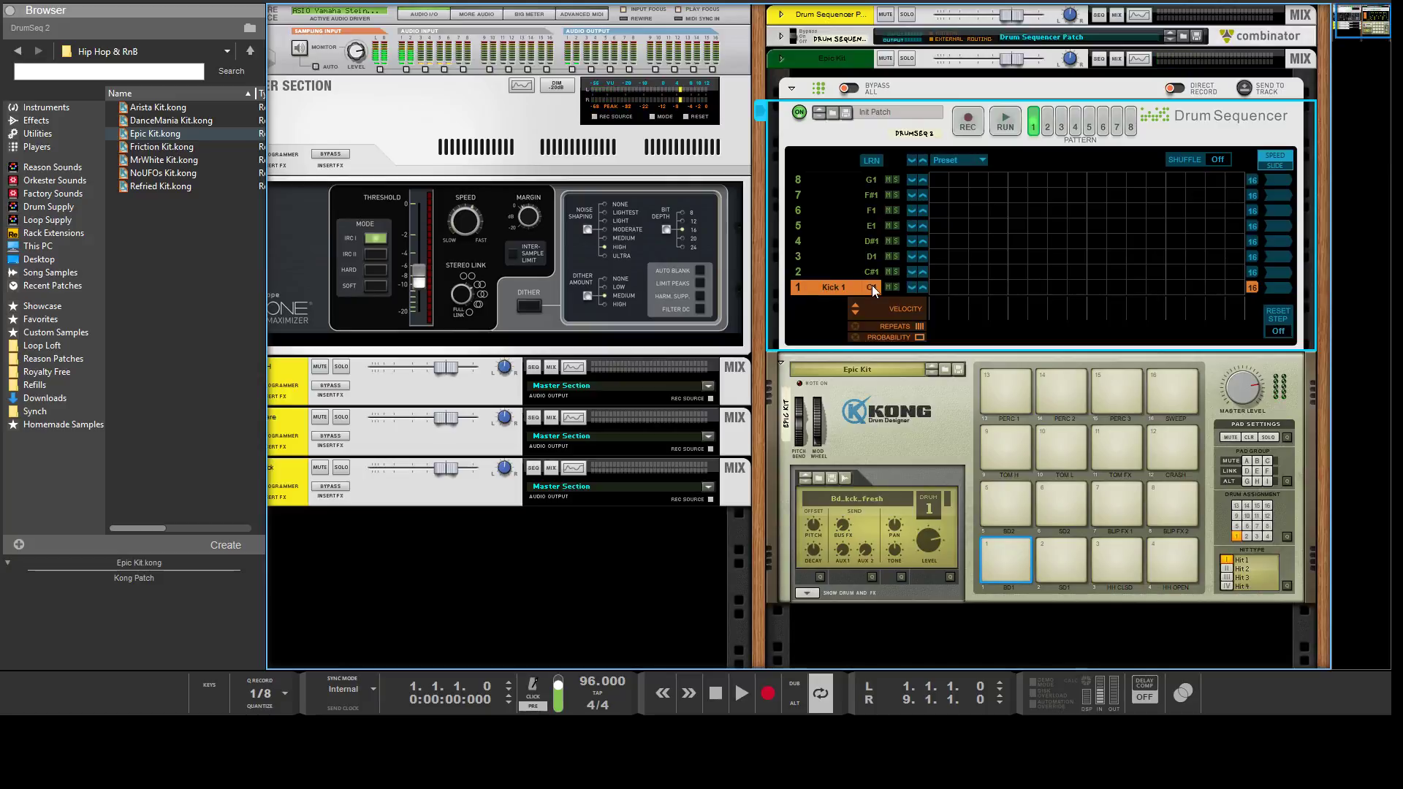
pyautogui.moveTo(871, 285); pyautogui.dragTo(877, 276)
pyautogui.click(800, 286)
pyautogui.click(800, 286)
pyautogui.click(1163, 572)
pyautogui.moveTo(876, 286); pyautogui.dragTo(876, 293)
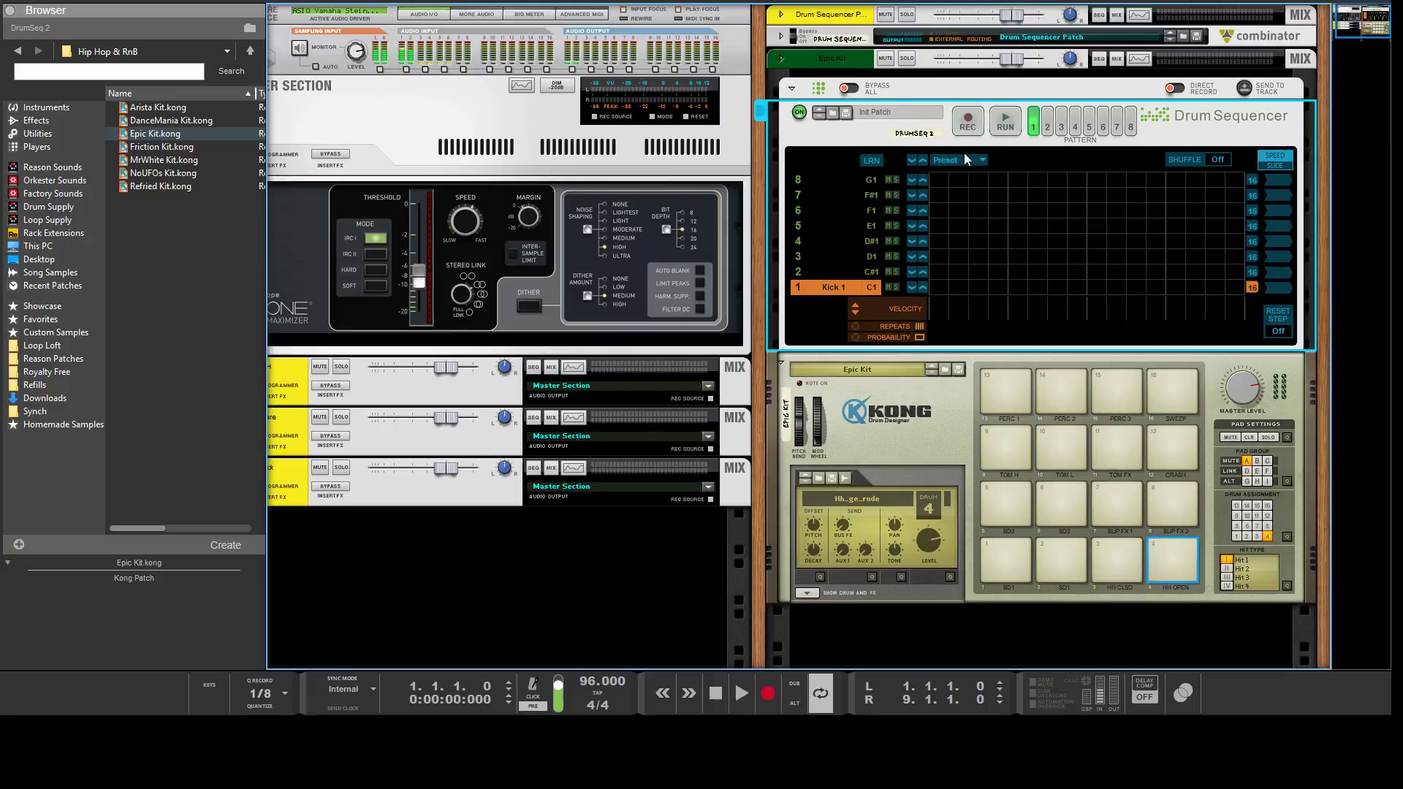
# - Load the 4 on the floor patch into the Drum Sequencer
pyautogui.click(835, 111)
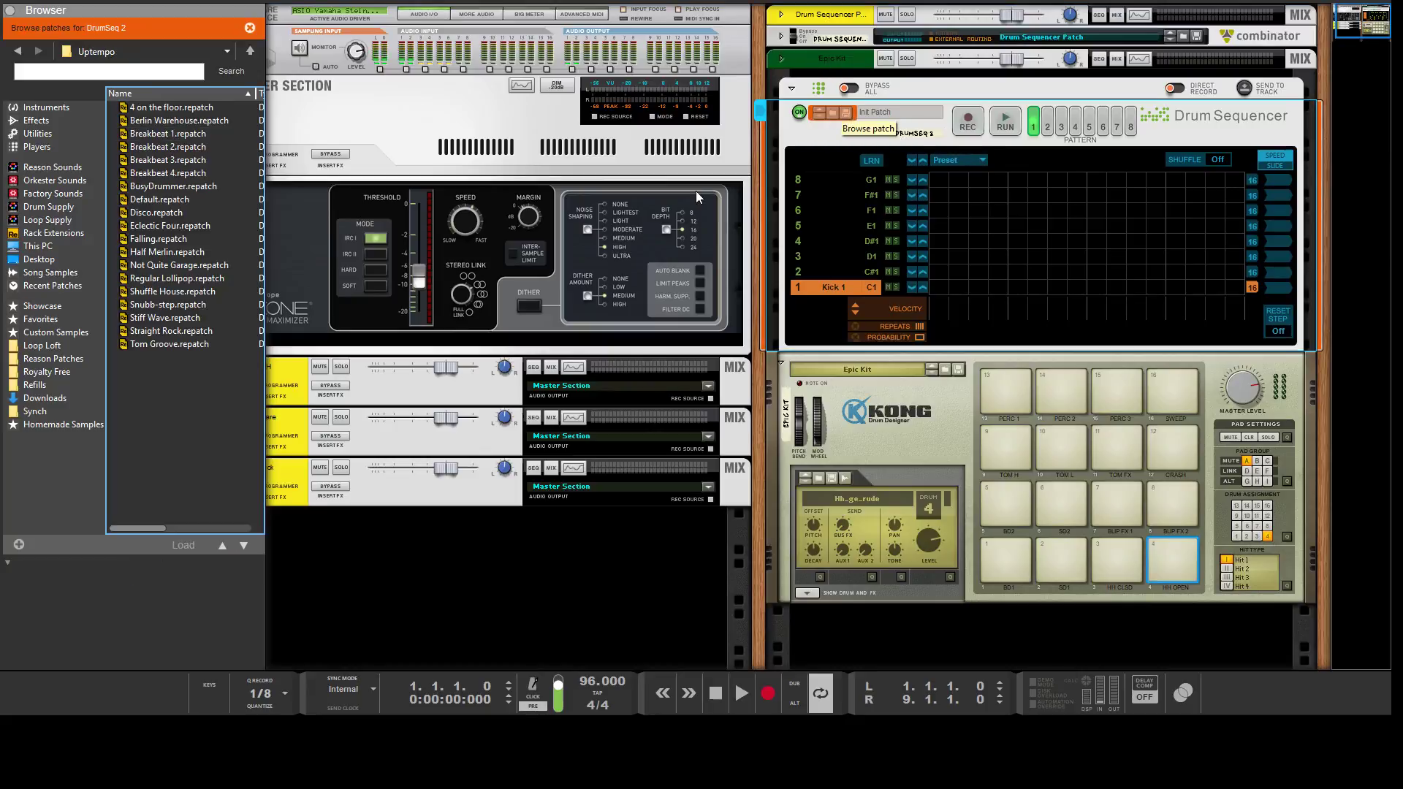
pyautogui.click(187, 176)
pyautogui.click(166, 147)
pyautogui.click(158, 121)
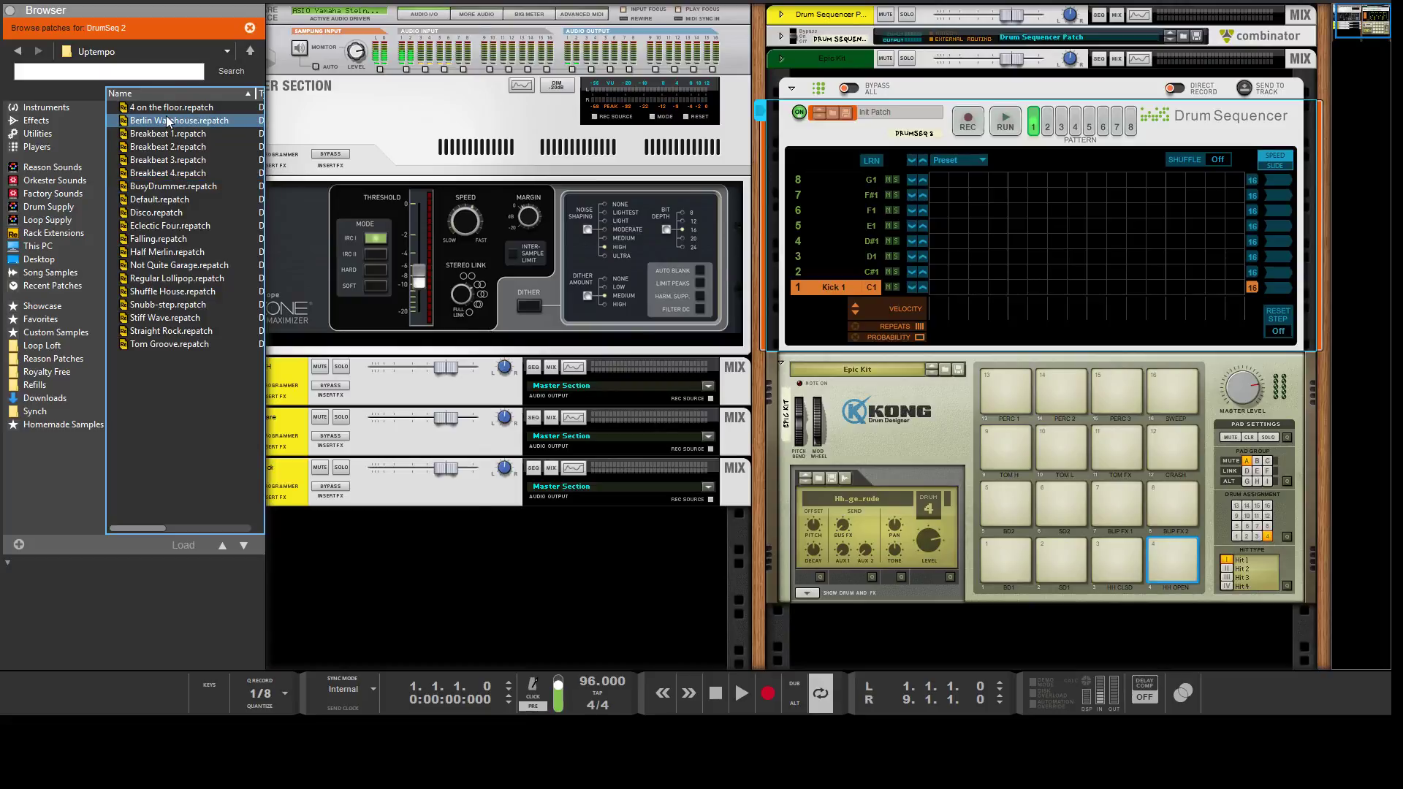
pyautogui.click(156, 114)
pyautogui.doubleClick(156, 115)
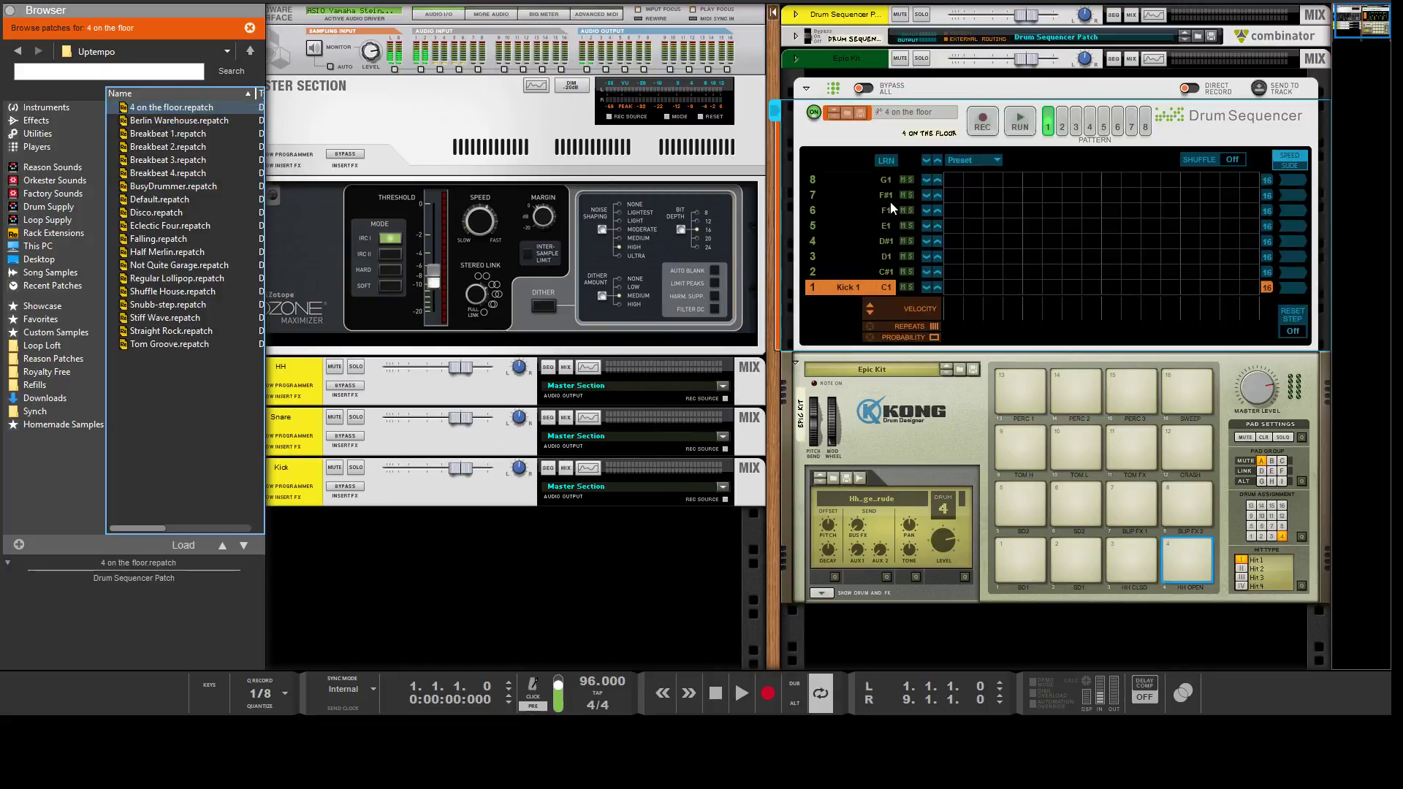
# - Play the 4 on the floor pattern with the sequencer and song transport, then mute the Kick lane
pyautogui.click(1014, 127)
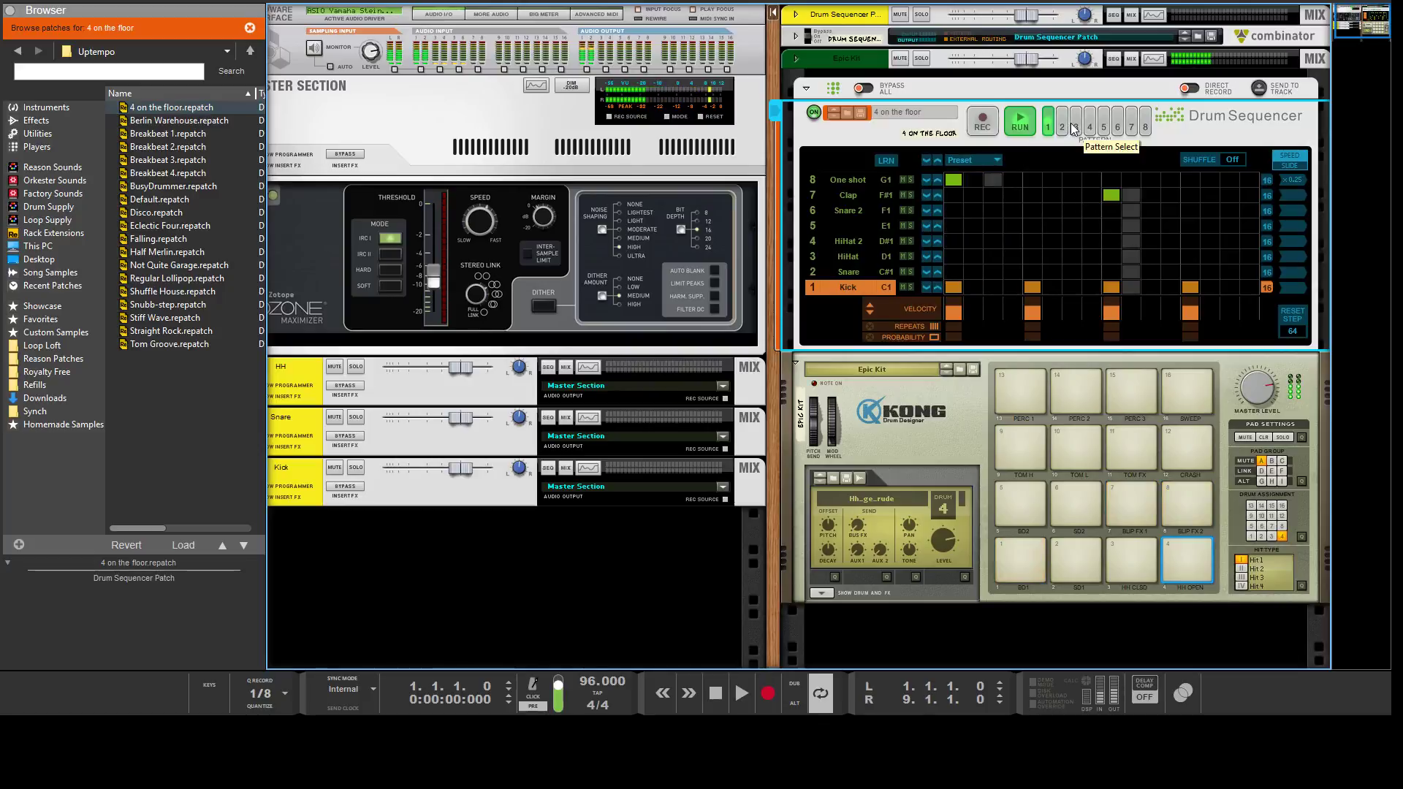
pyautogui.click(1031, 127)
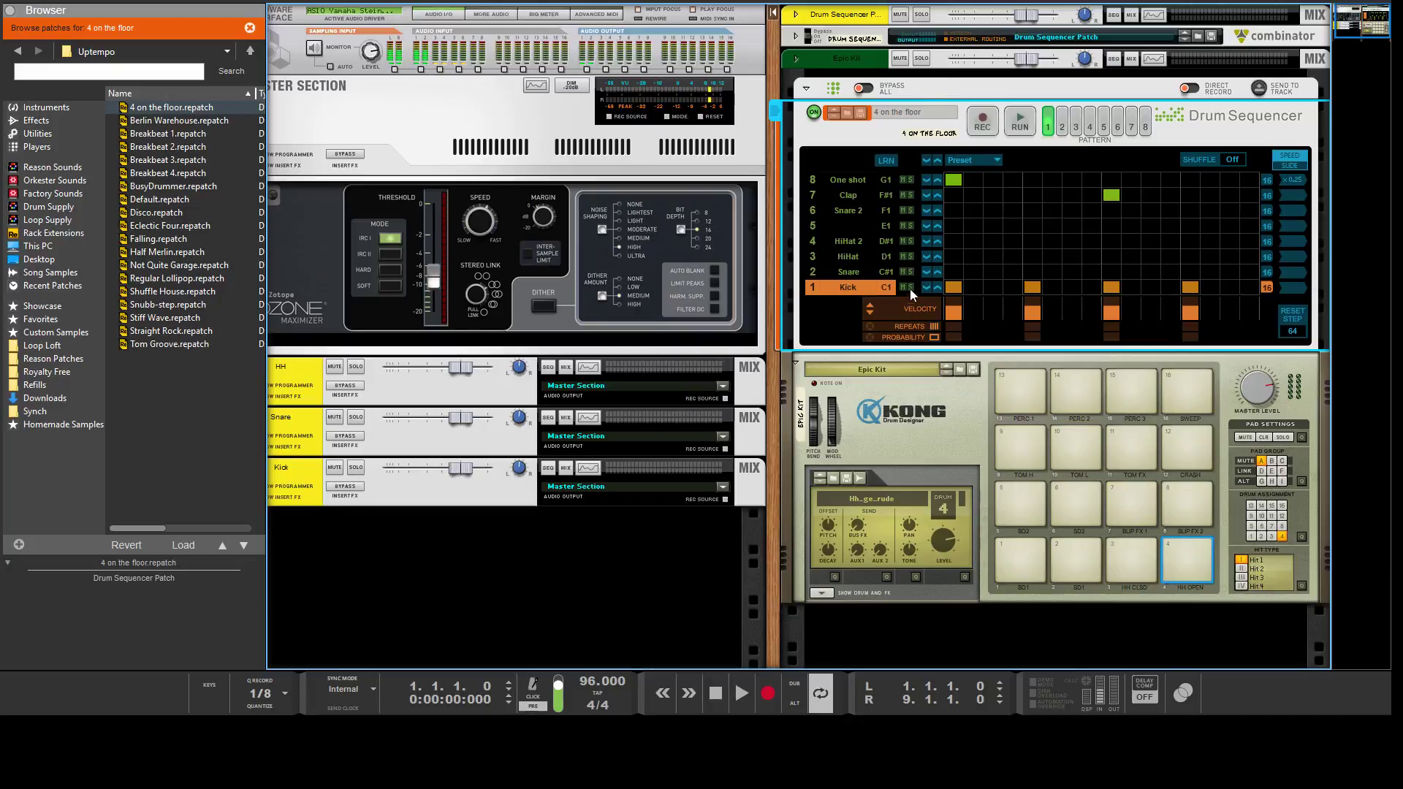
pyautogui.press('space')
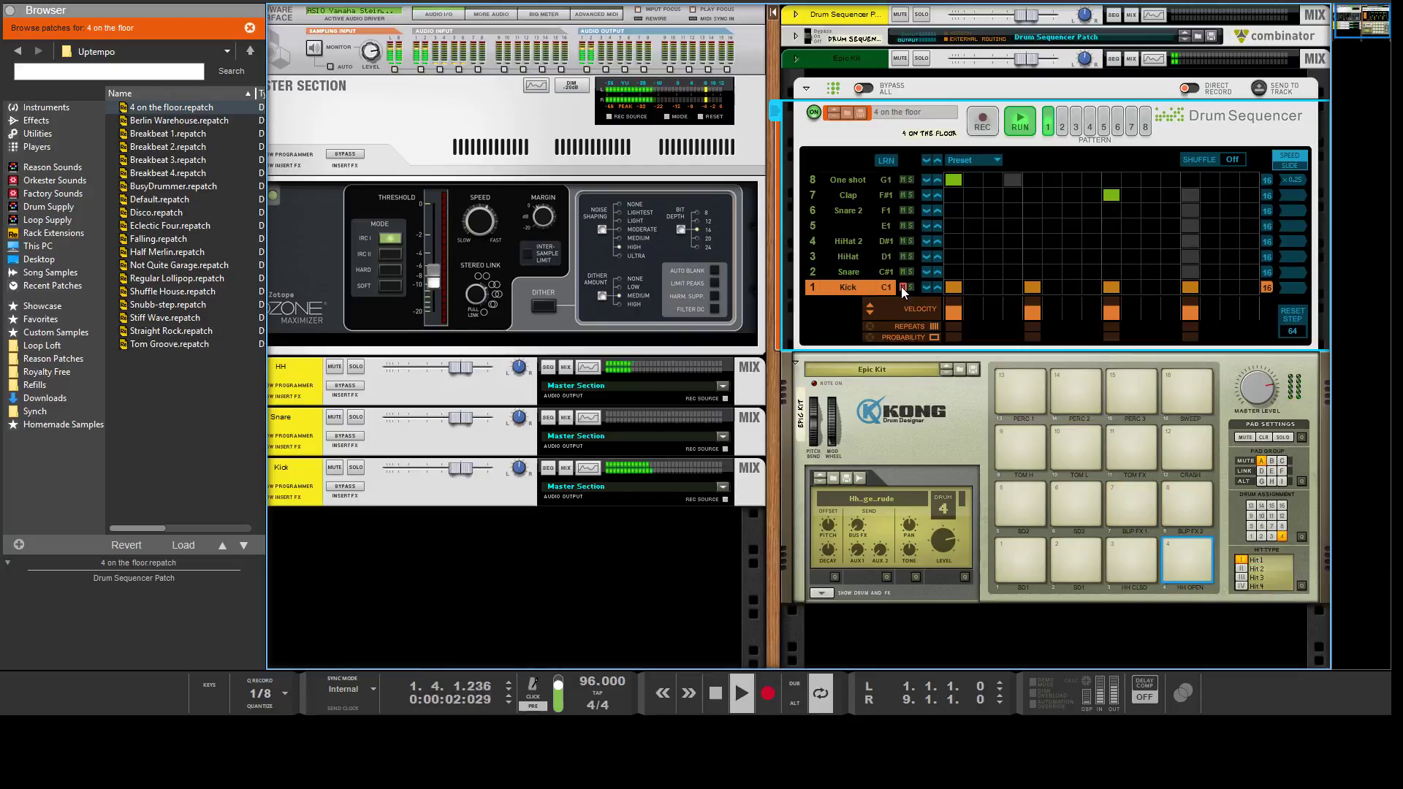
pyautogui.click(1023, 123)
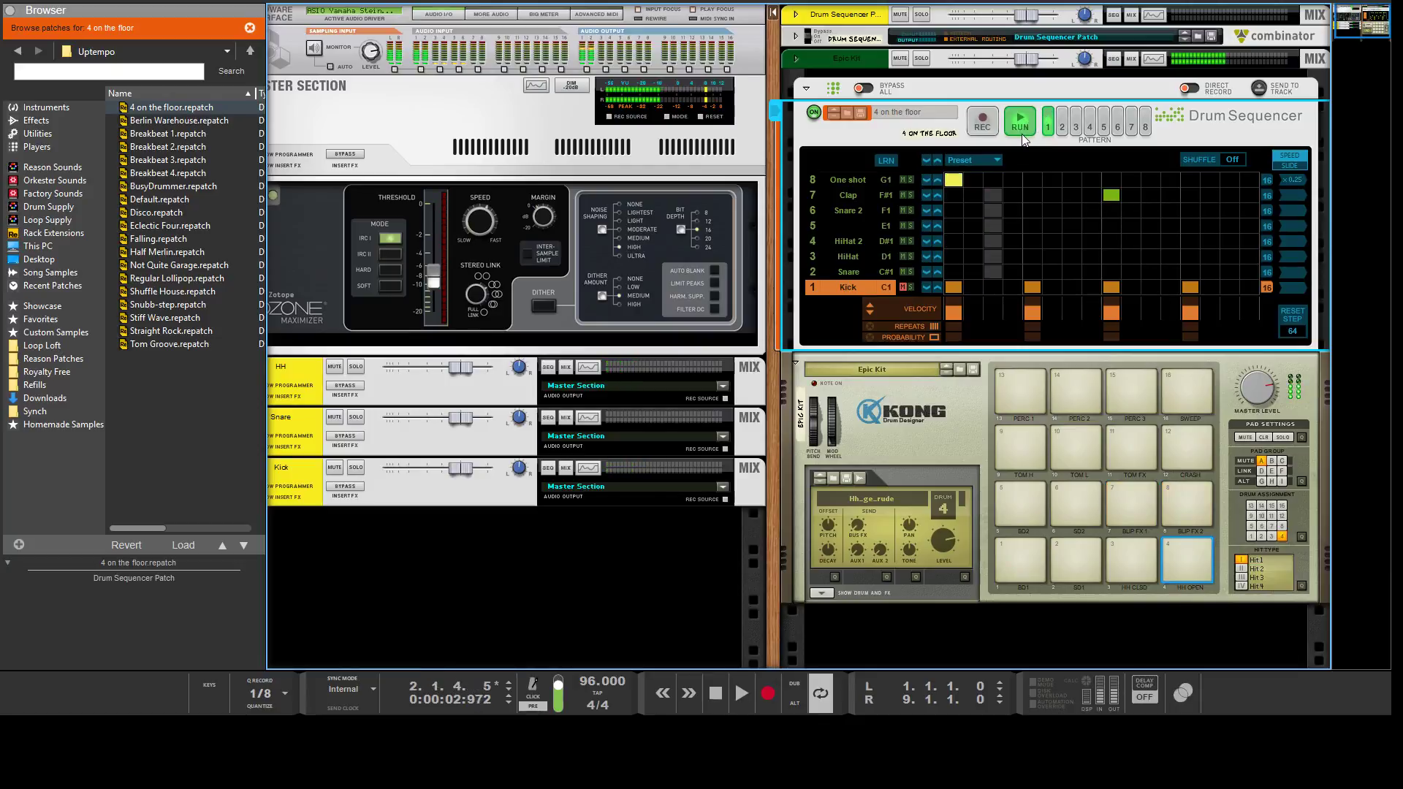
pyautogui.click(904, 286)
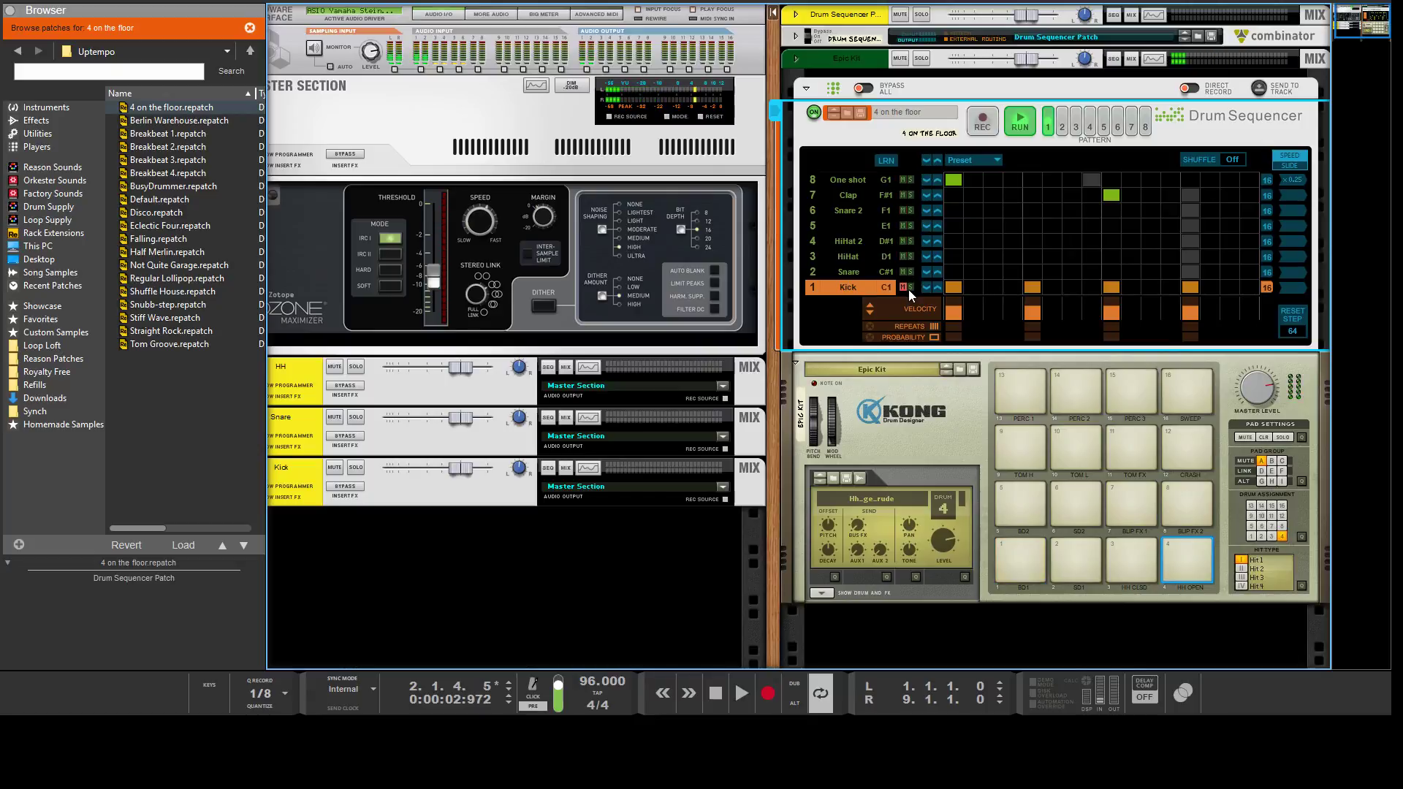
# - Unmute the Kick lane, fill the pattern with the next preset's steps, and restart playback
pyautogui.click(902, 286)
pyautogui.click(1005, 130)
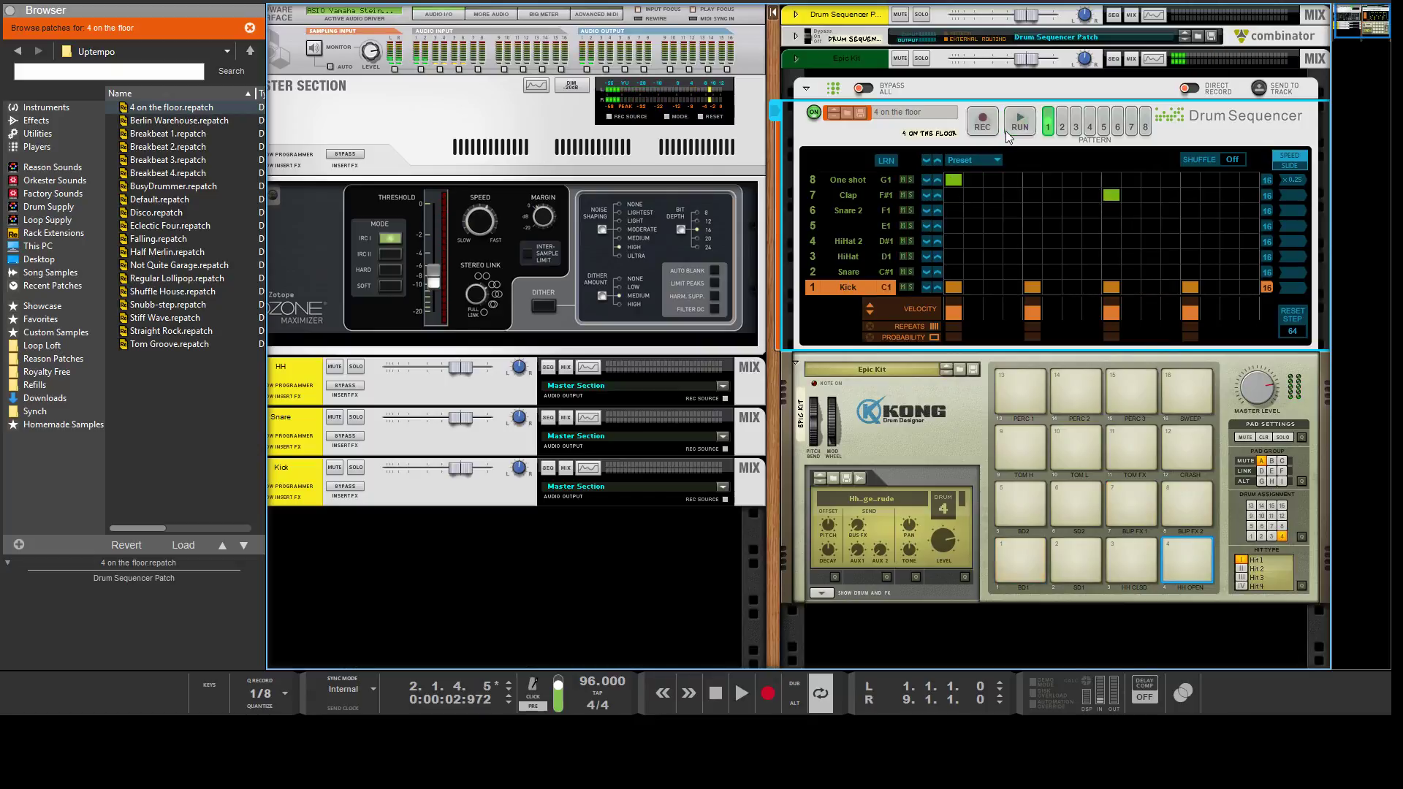
pyautogui.click(938, 159)
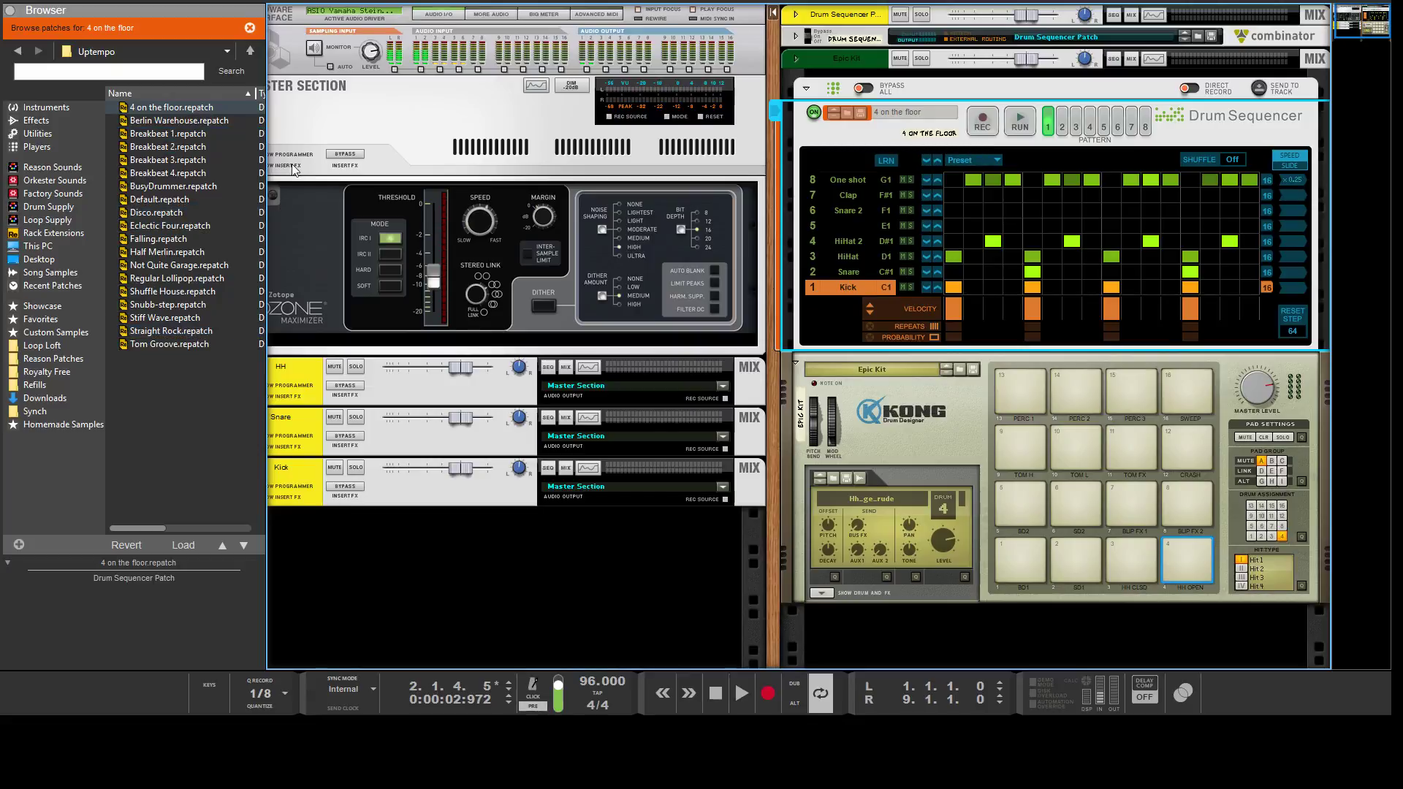
pyautogui.click(1020, 119)
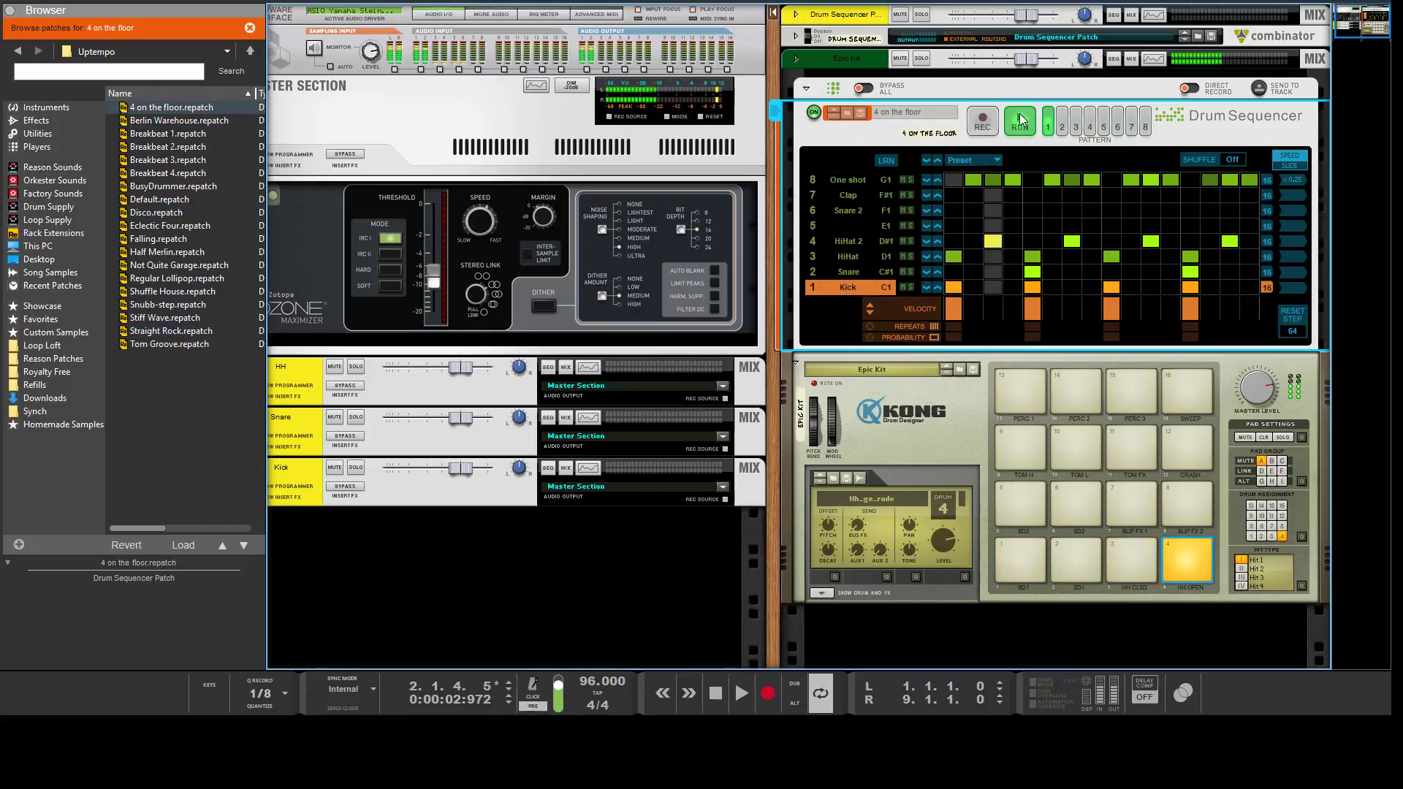
# - Shift the Kick hits later and back one step, shift the One shot hits, then stop playback
pyautogui.click(1020, 120)
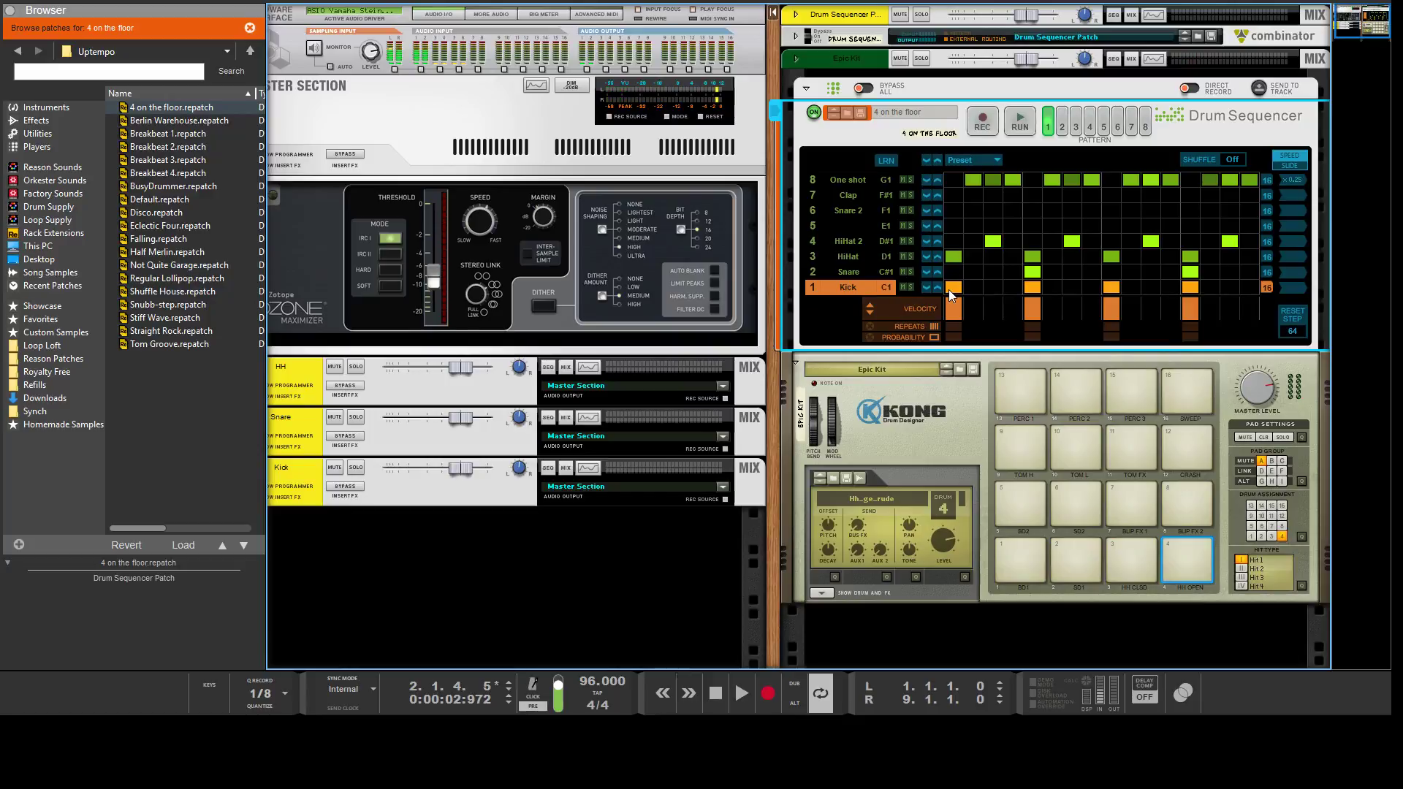
pyautogui.click(937, 287)
pyautogui.click(937, 287)
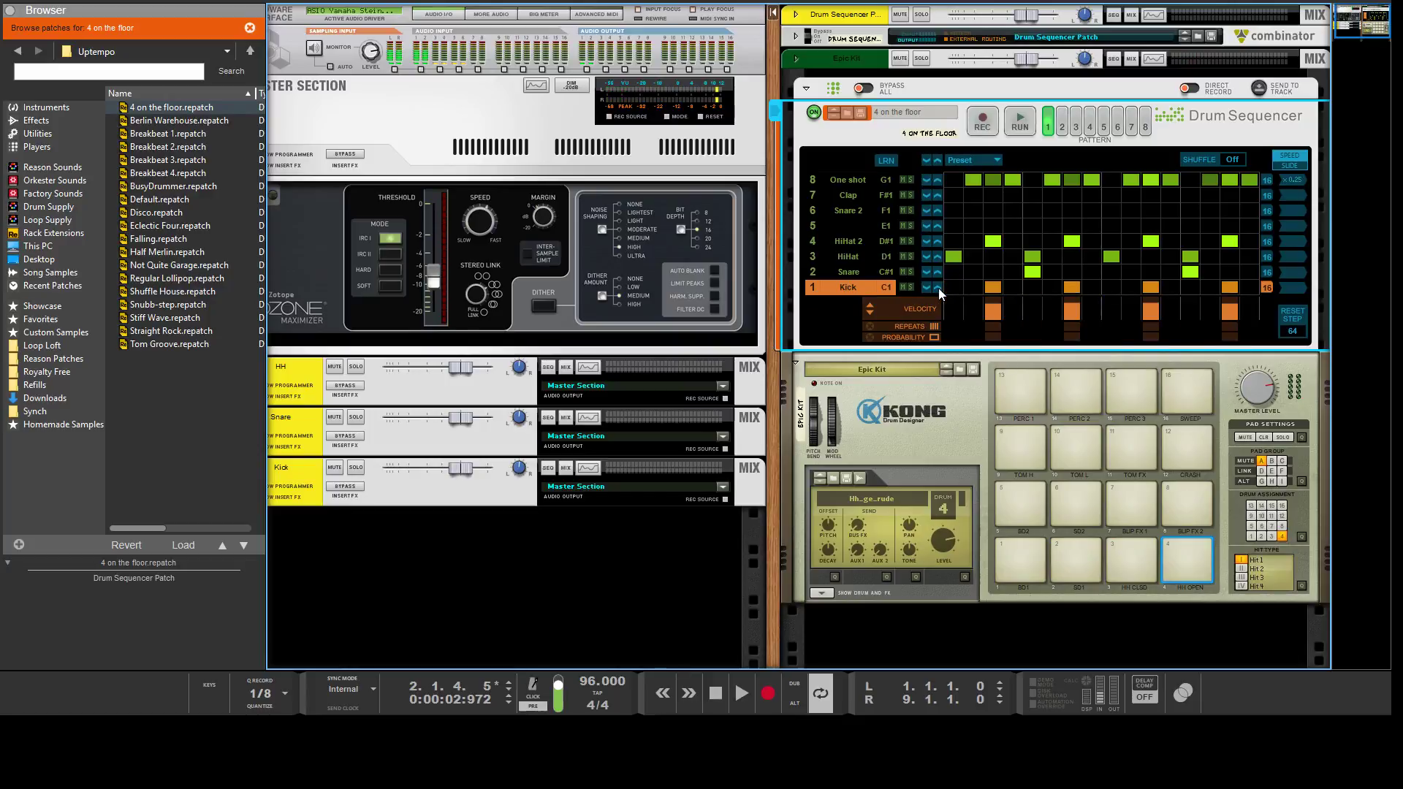
pyautogui.click(938, 288)
pyautogui.click(938, 288)
pyautogui.click(1009, 126)
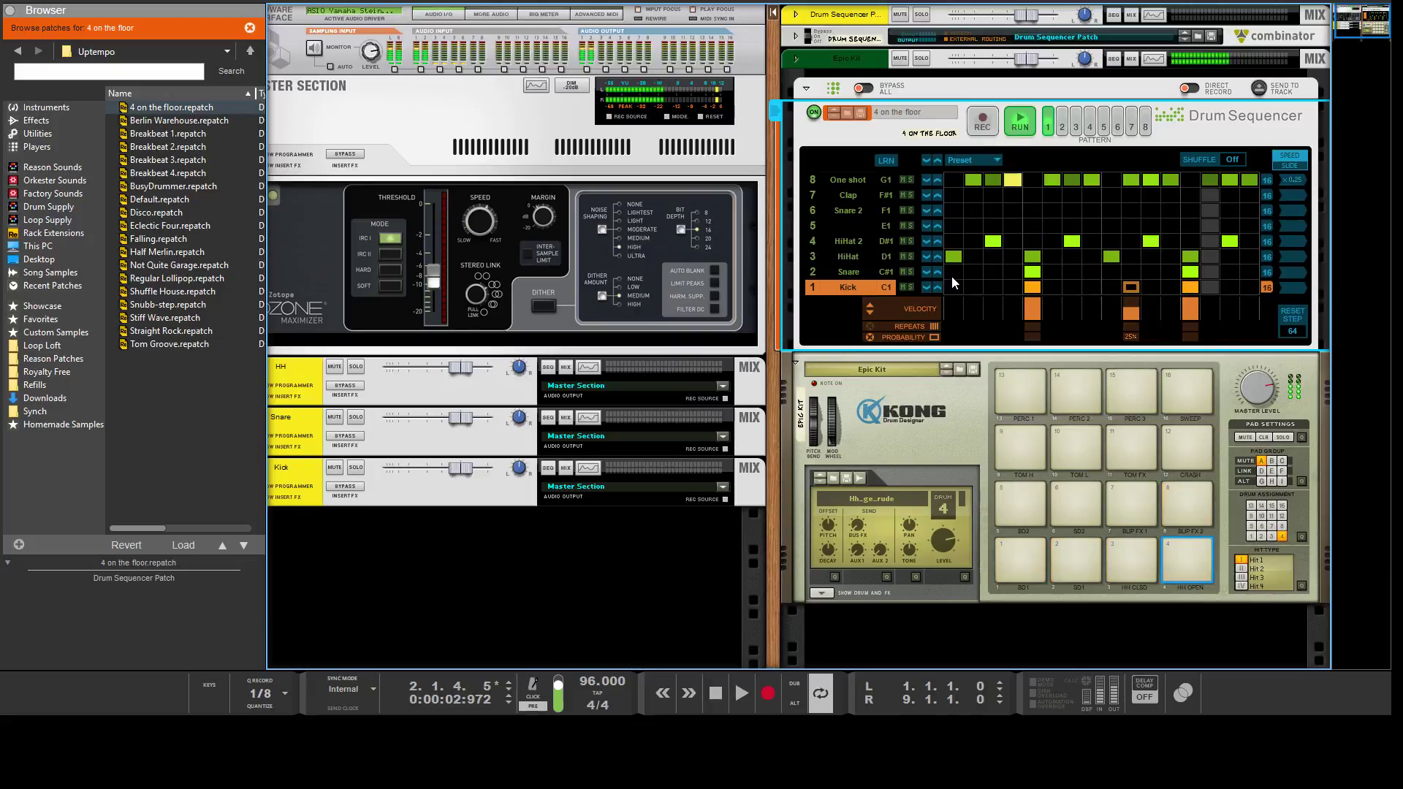
pyautogui.click(936, 288)
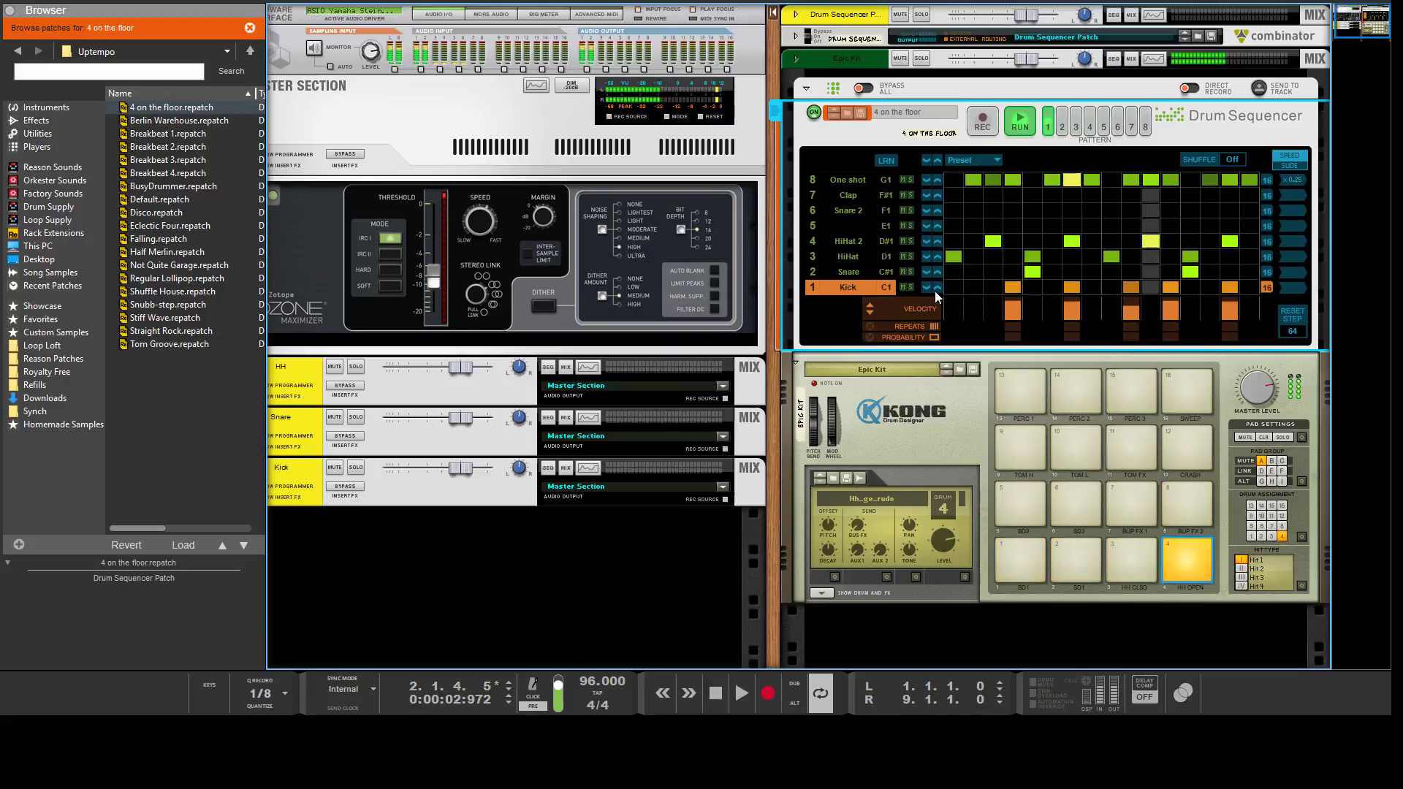
pyautogui.click(935, 289)
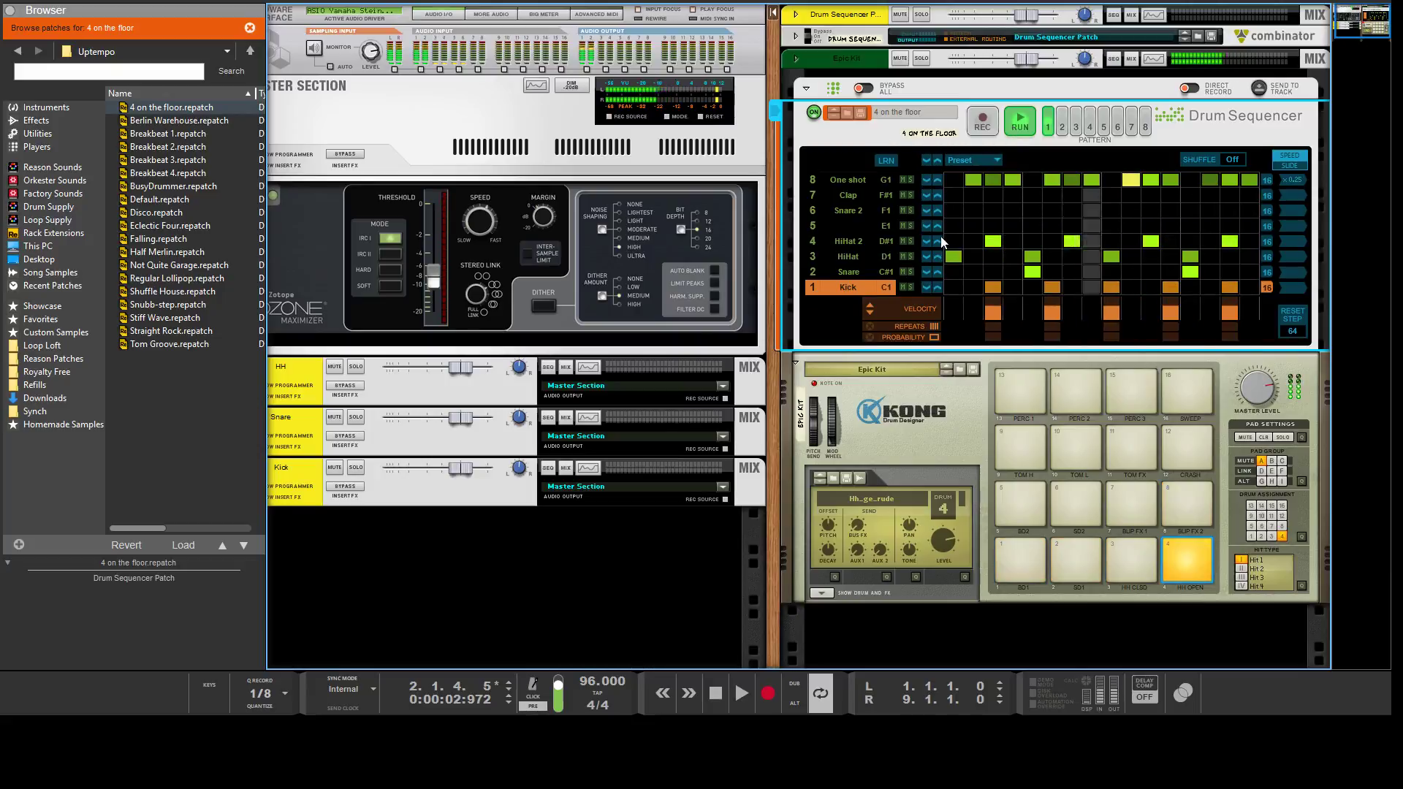
pyautogui.click(927, 180)
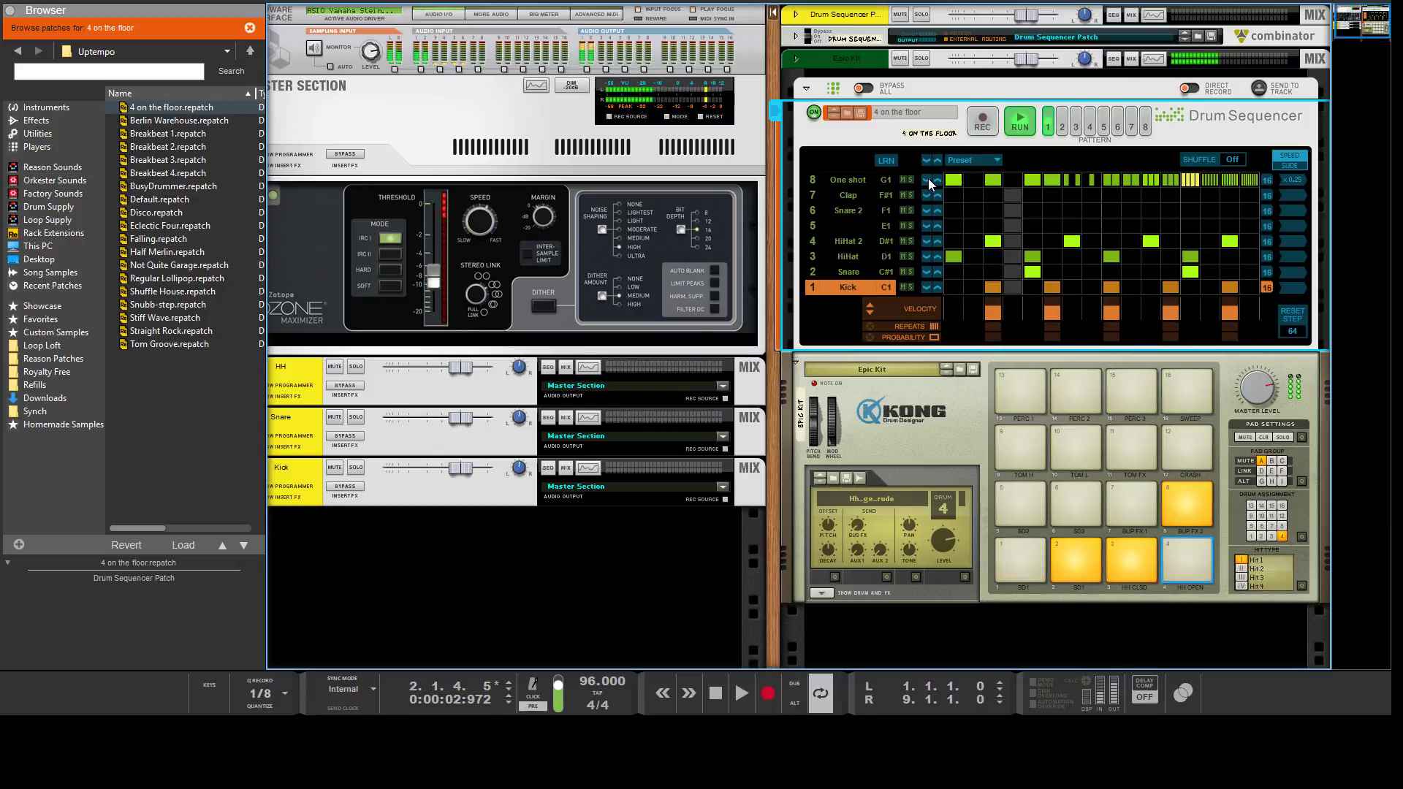
pyautogui.click(1019, 124)
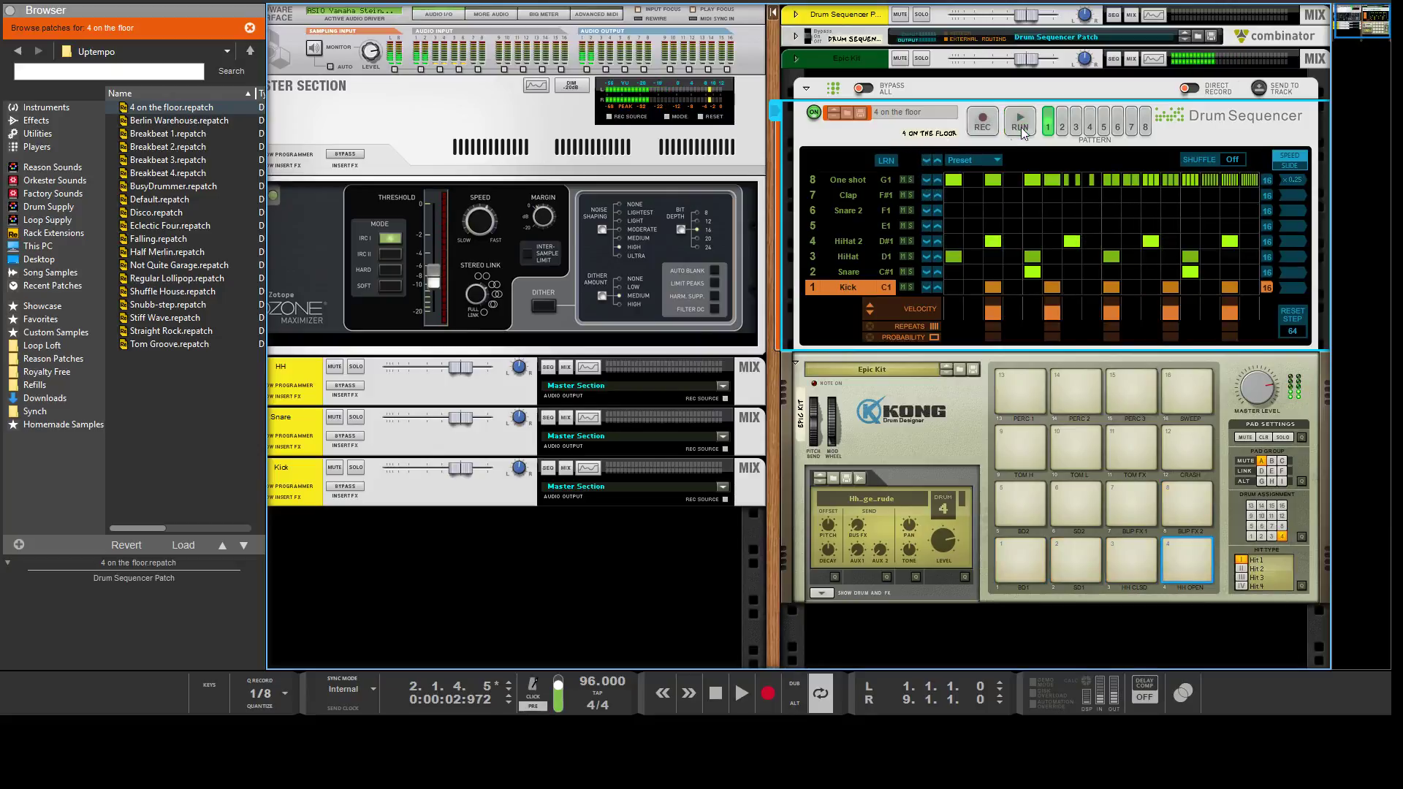
# - In Copy/Paste mode, program pattern 3: C1 hits on steps 1, 5, 9, 13 and D#1 across steps 1–15
pyautogui.click(966, 156)
pyautogui.click(1005, 231)
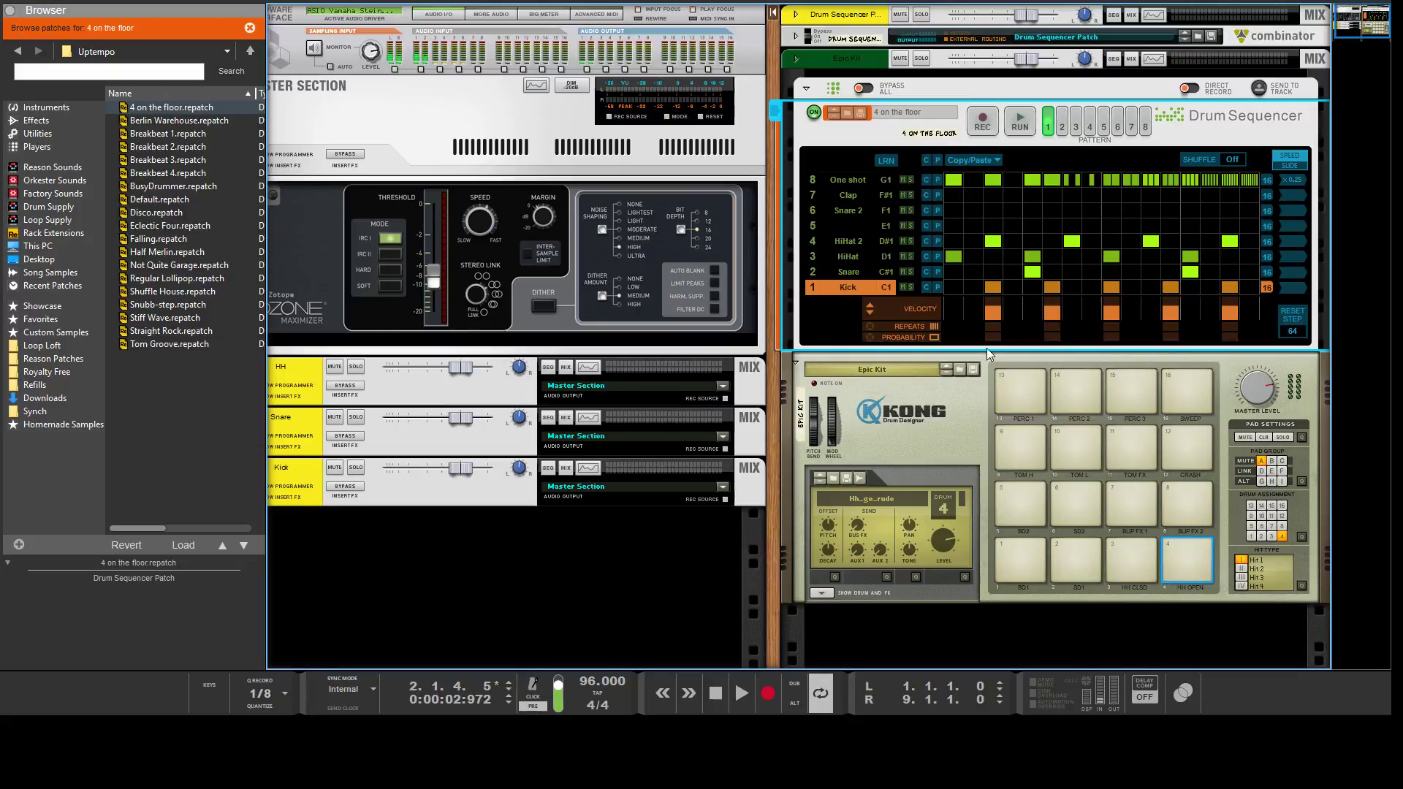
pyautogui.click(1075, 126)
pyautogui.click(936, 286)
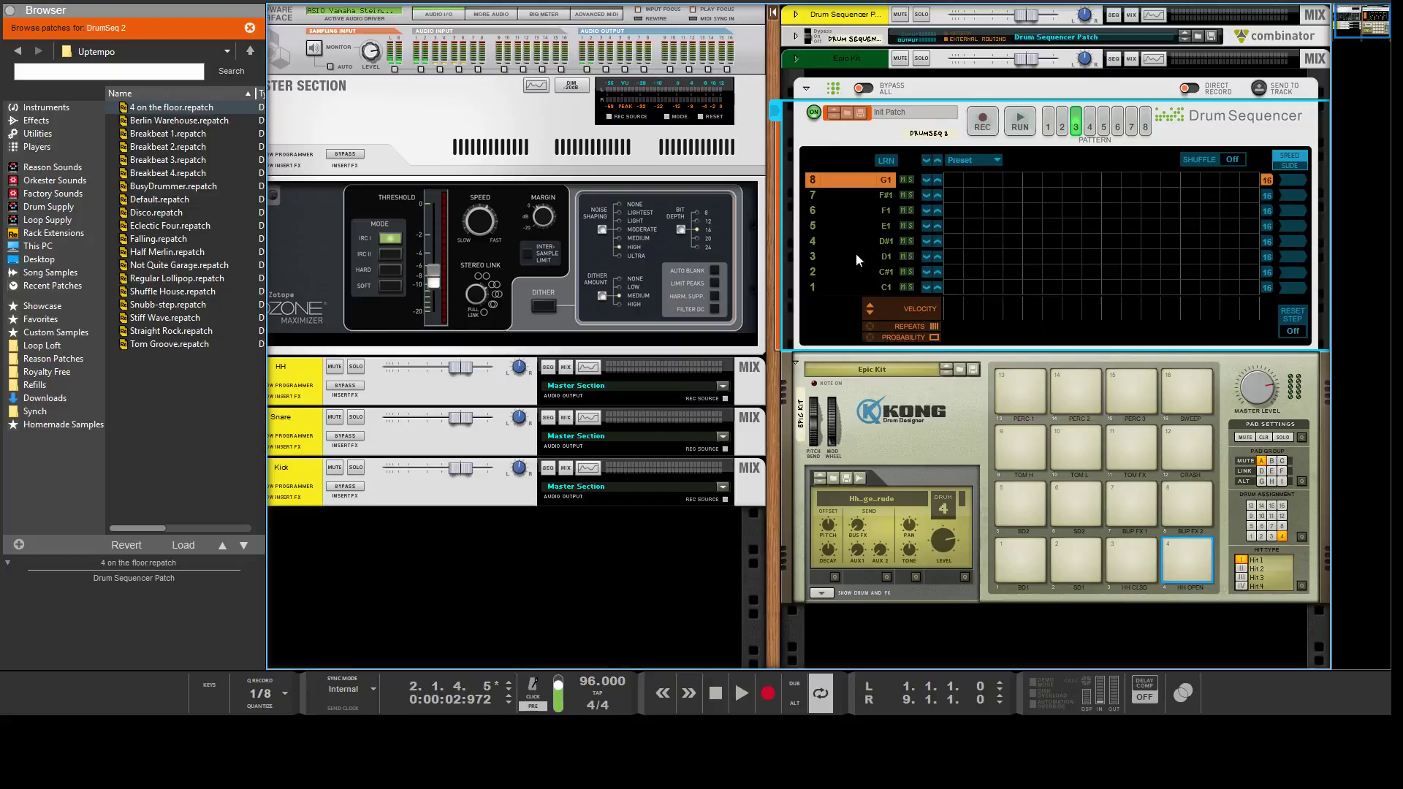
pyautogui.click(953, 287)
pyautogui.click(1030, 288)
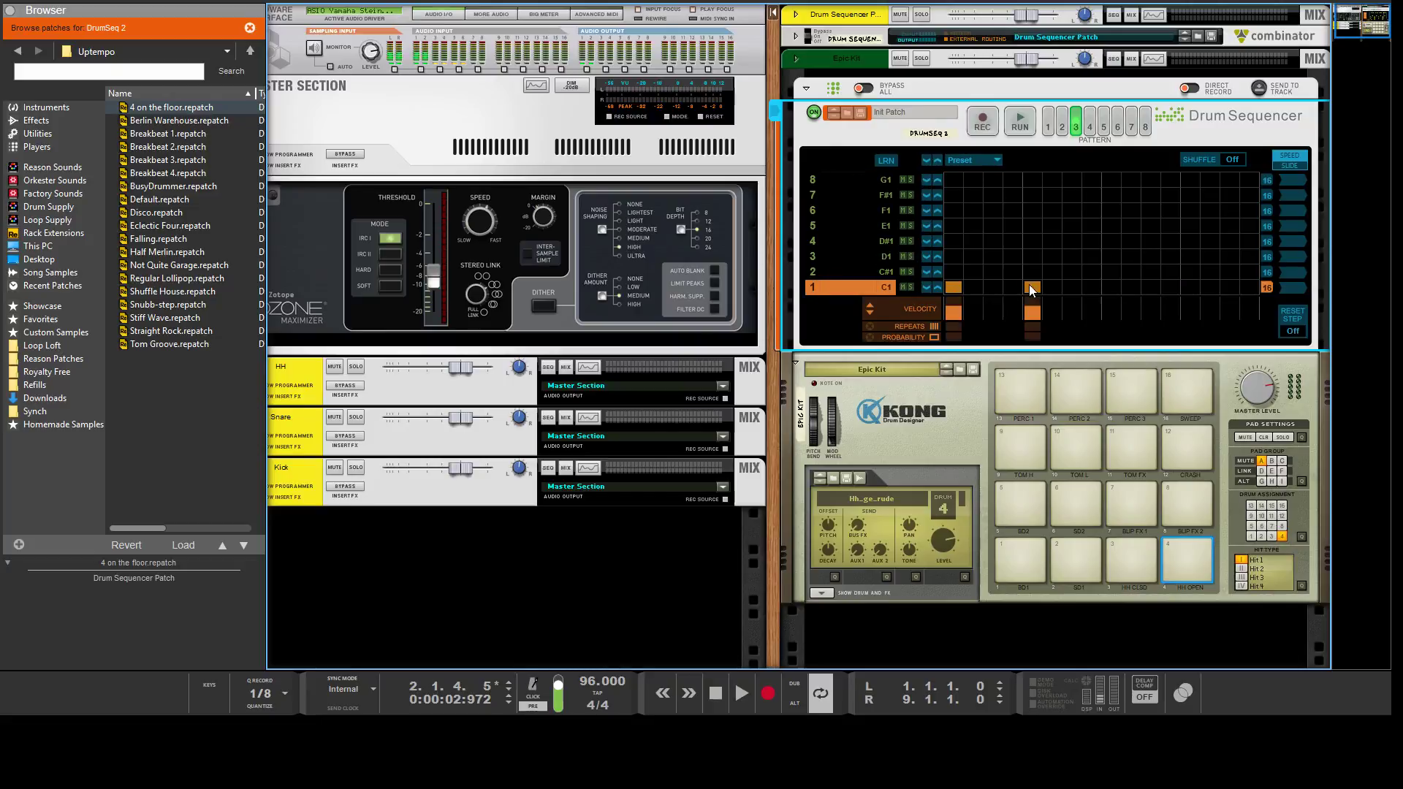
pyautogui.click(1109, 287)
pyautogui.click(1189, 287)
pyautogui.moveTo(1228, 255)
pyautogui.mouseDown()
pyautogui.moveTo(988, 243)
pyautogui.moveTo(952, 257)
pyautogui.mouseUp()
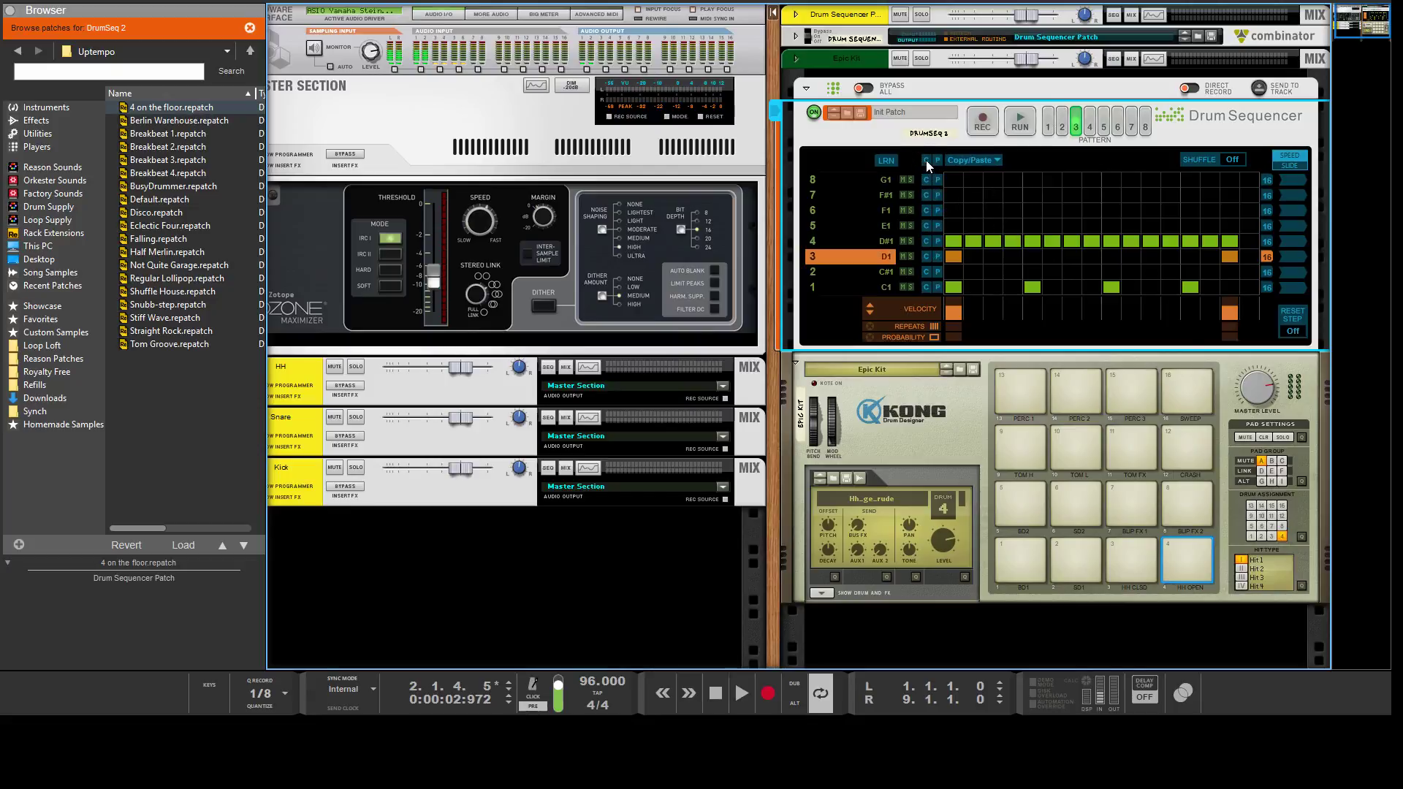
# - Paste the beat into pattern 4, remove the extra D1 and E1 hits, and switch lane editing to Shift
pyautogui.click(1090, 125)
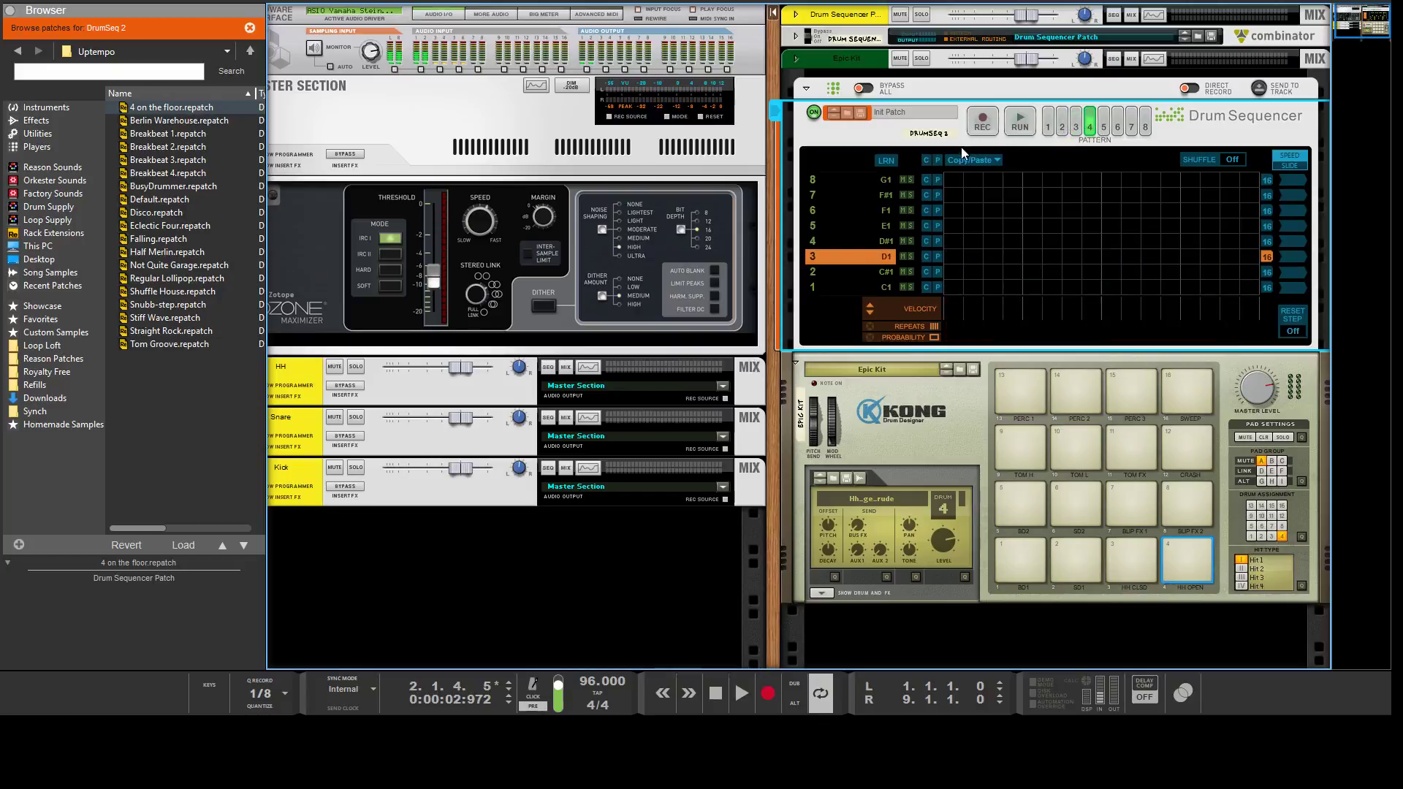
pyautogui.click(938, 161)
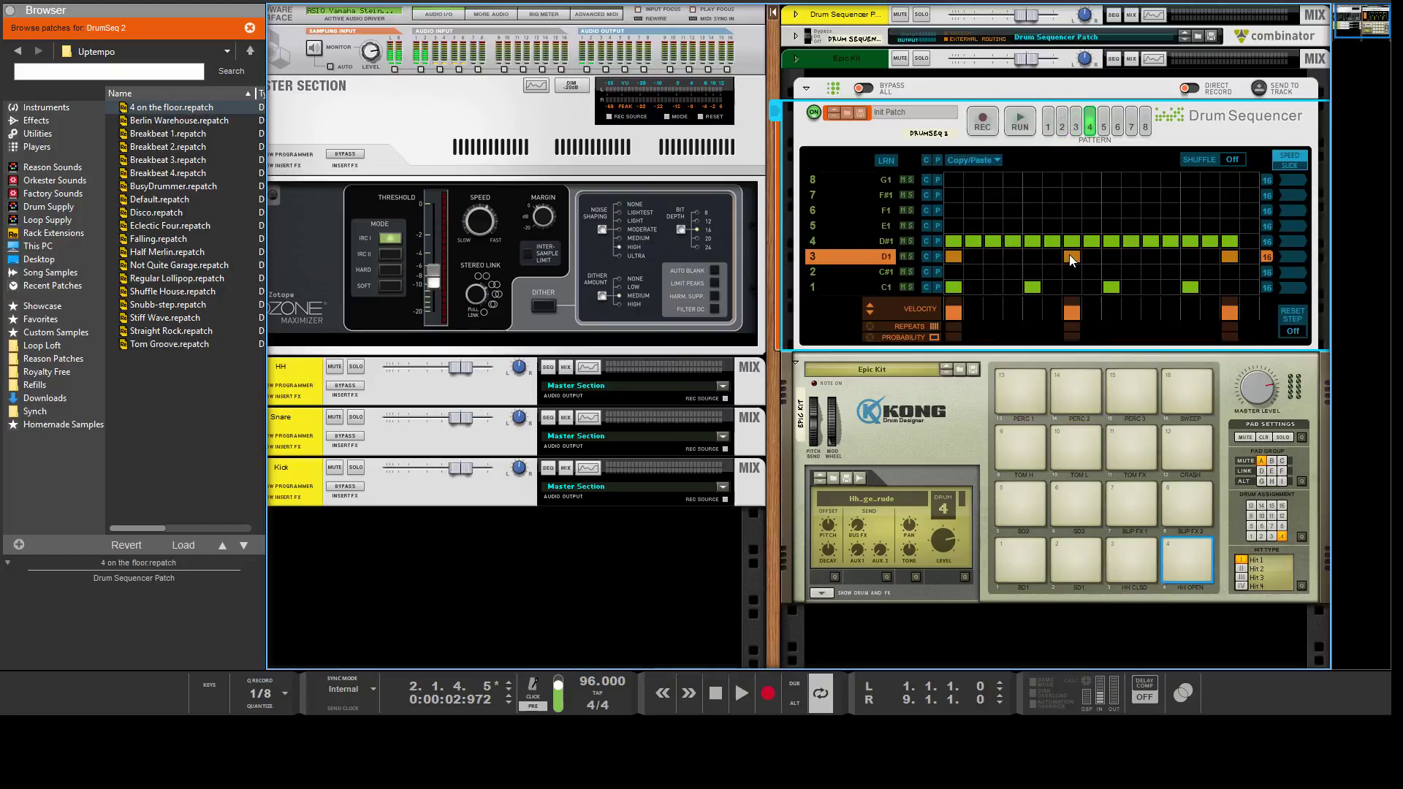
pyautogui.click(885, 256)
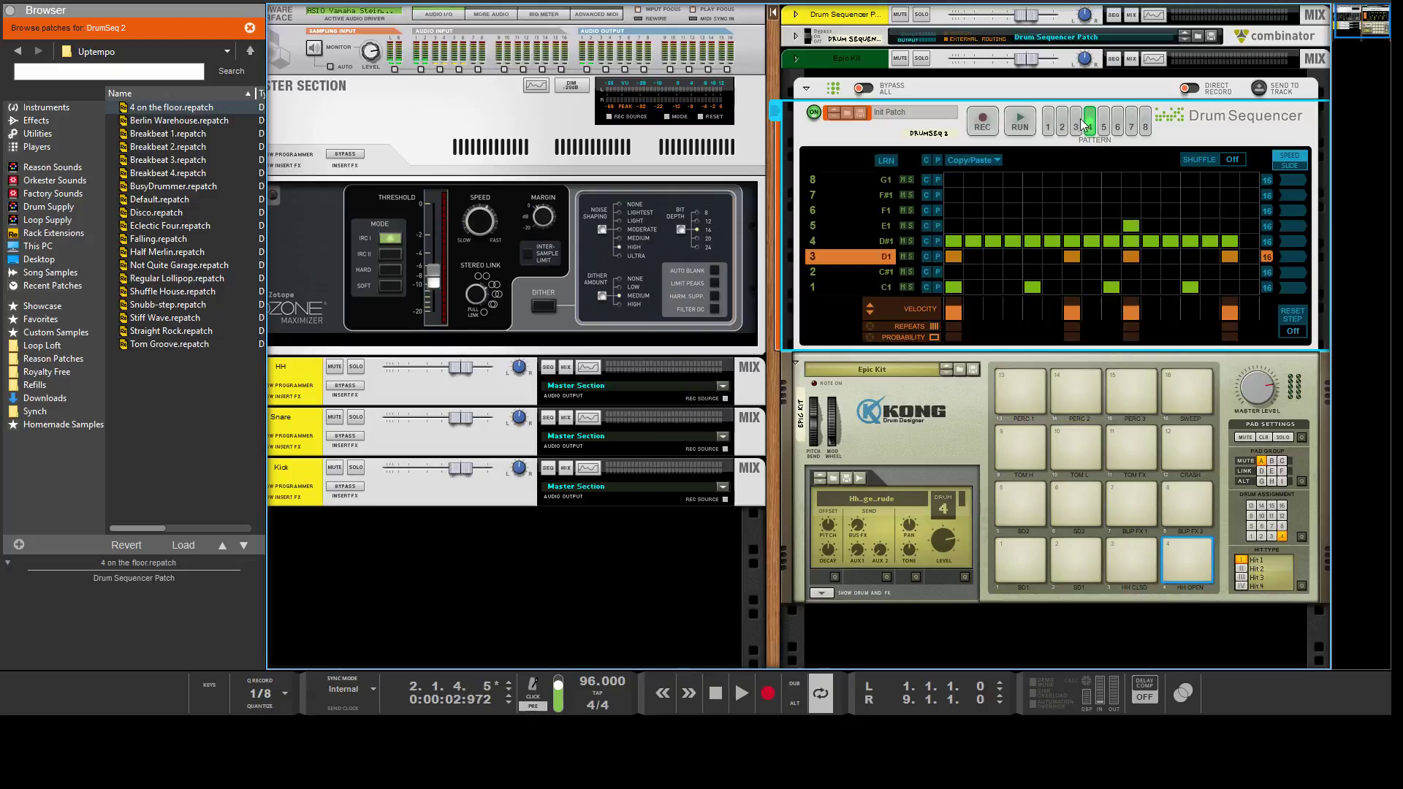
pyautogui.click(940, 162)
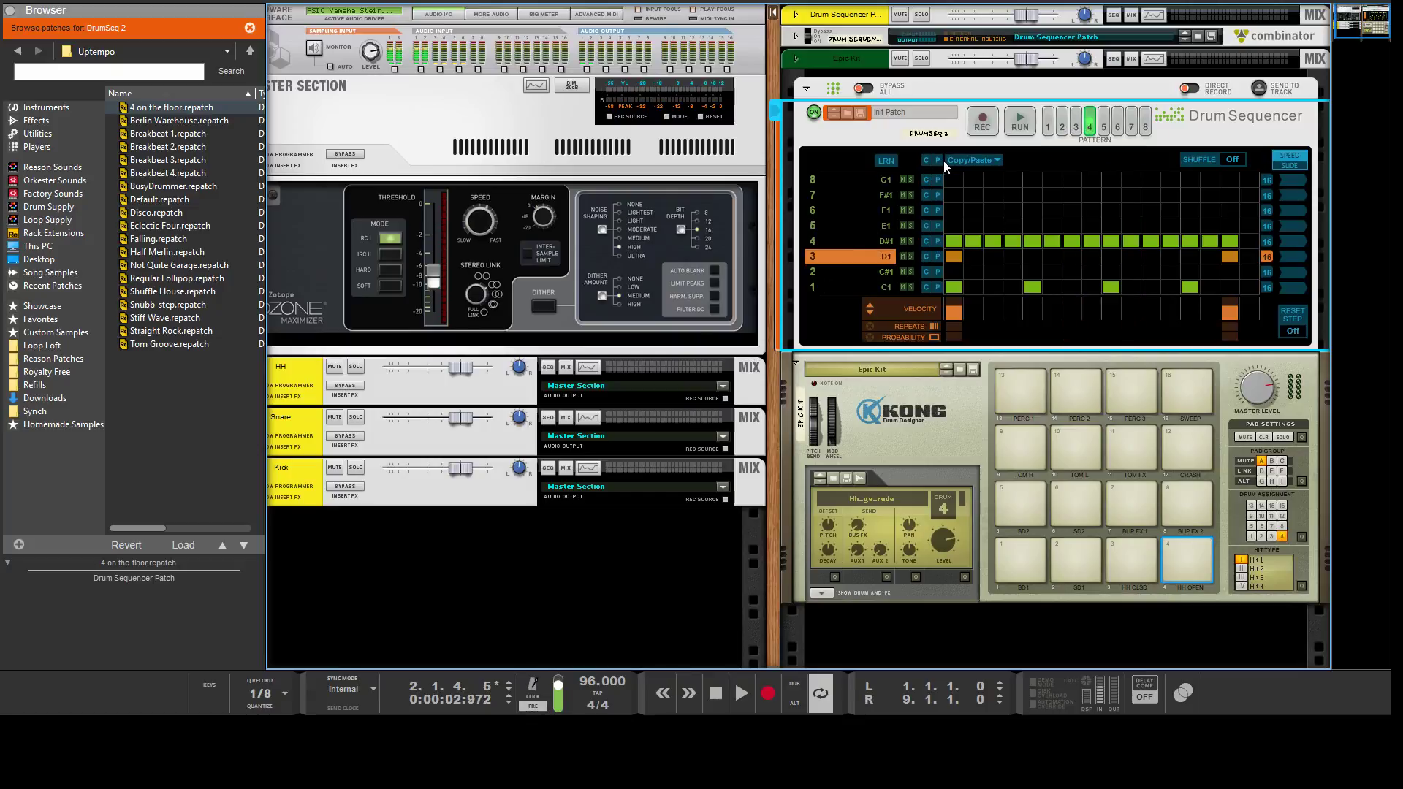
pyautogui.click(972, 160)
pyautogui.click(1013, 212)
# - Nudge the D1 hits in pattern 4 later, then back earlier
pyautogui.click(935, 255)
pyautogui.click(936, 255)
pyautogui.click(936, 256)
pyautogui.doubleClick(935, 256)
pyautogui.click(936, 256)
pyautogui.doubleClick(936, 255)
pyautogui.click(927, 256)
pyautogui.doubleClick(926, 256)
pyautogui.click(927, 255)
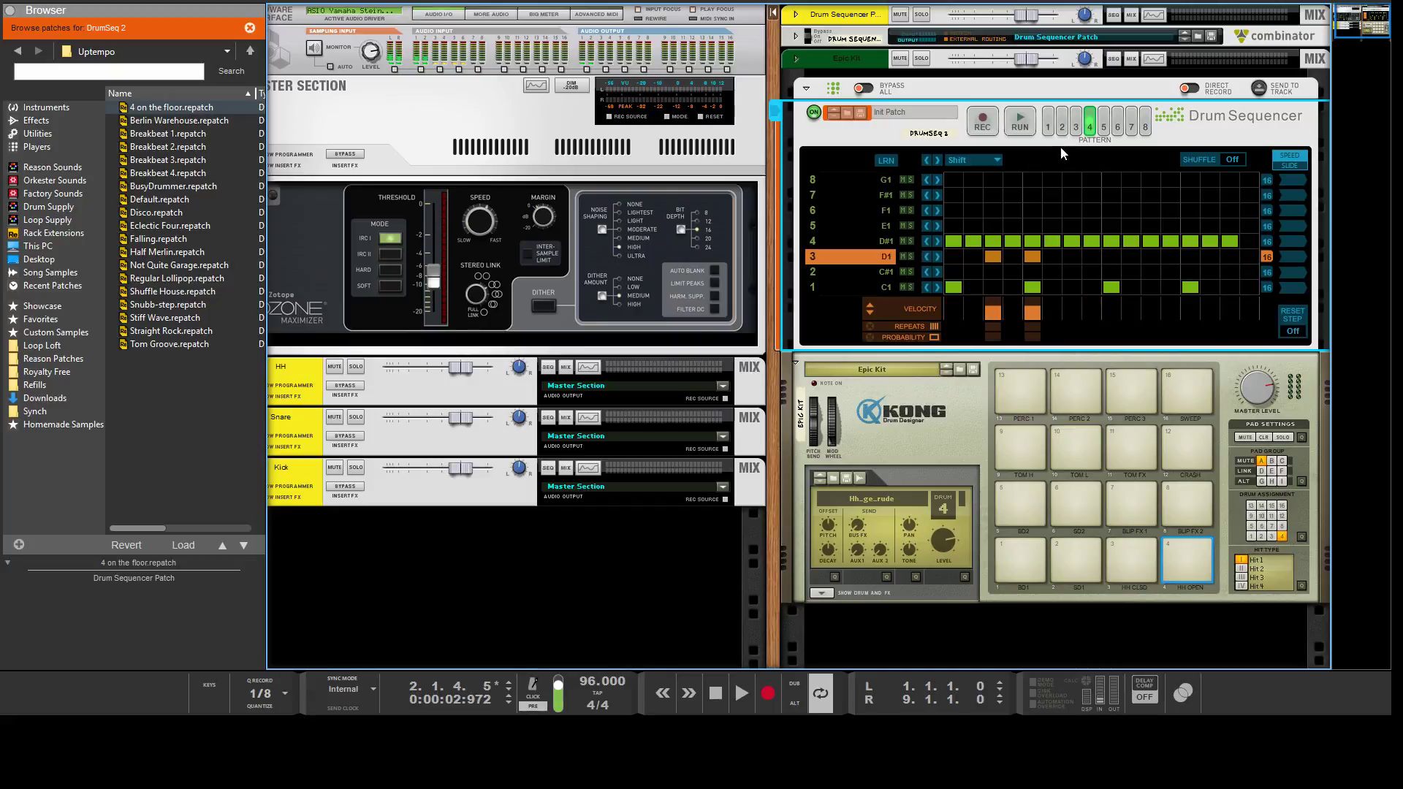
# - In Random mode, randomize the D#1, E1 and F#1 lanes, then every lane while playing pattern 4
pyautogui.click(1103, 119)
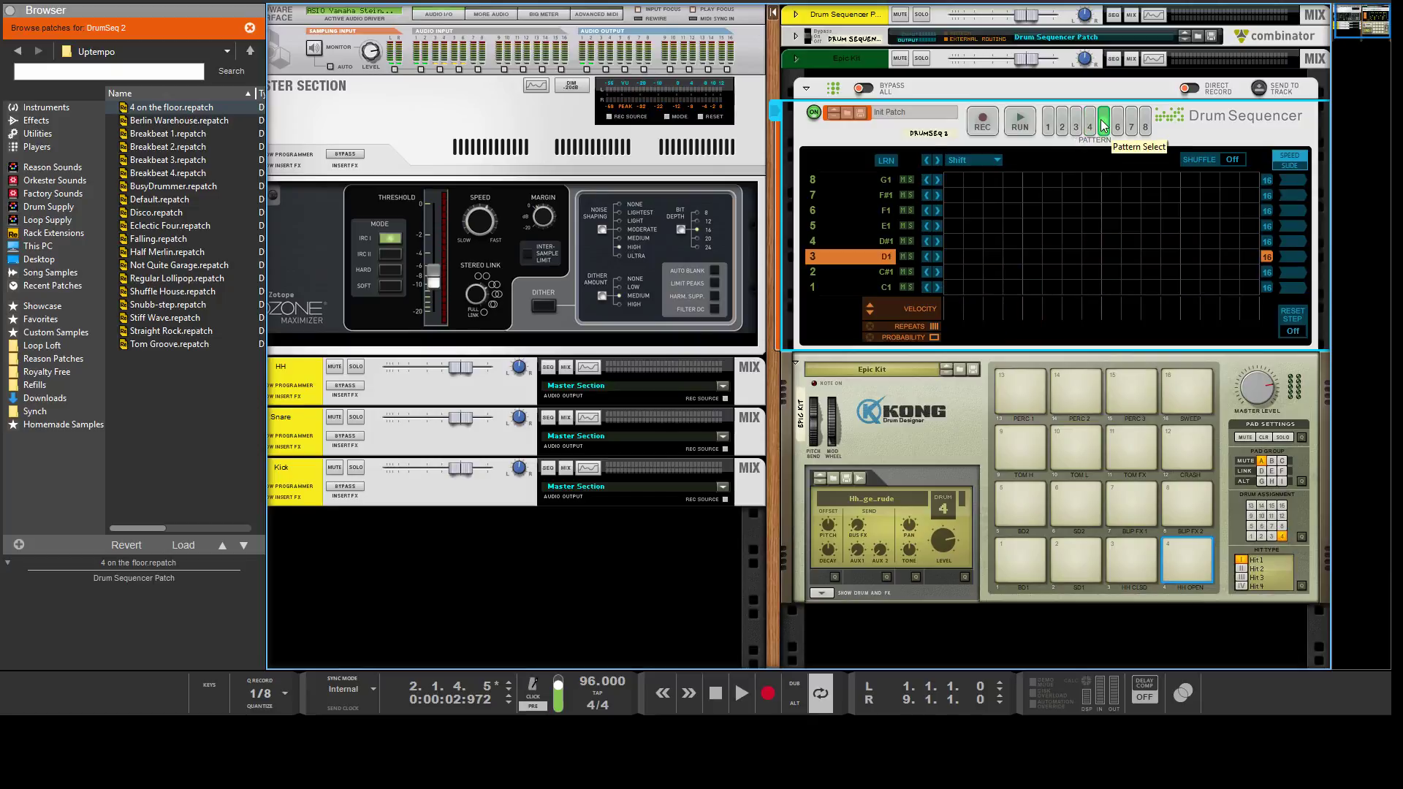
pyautogui.click(1089, 119)
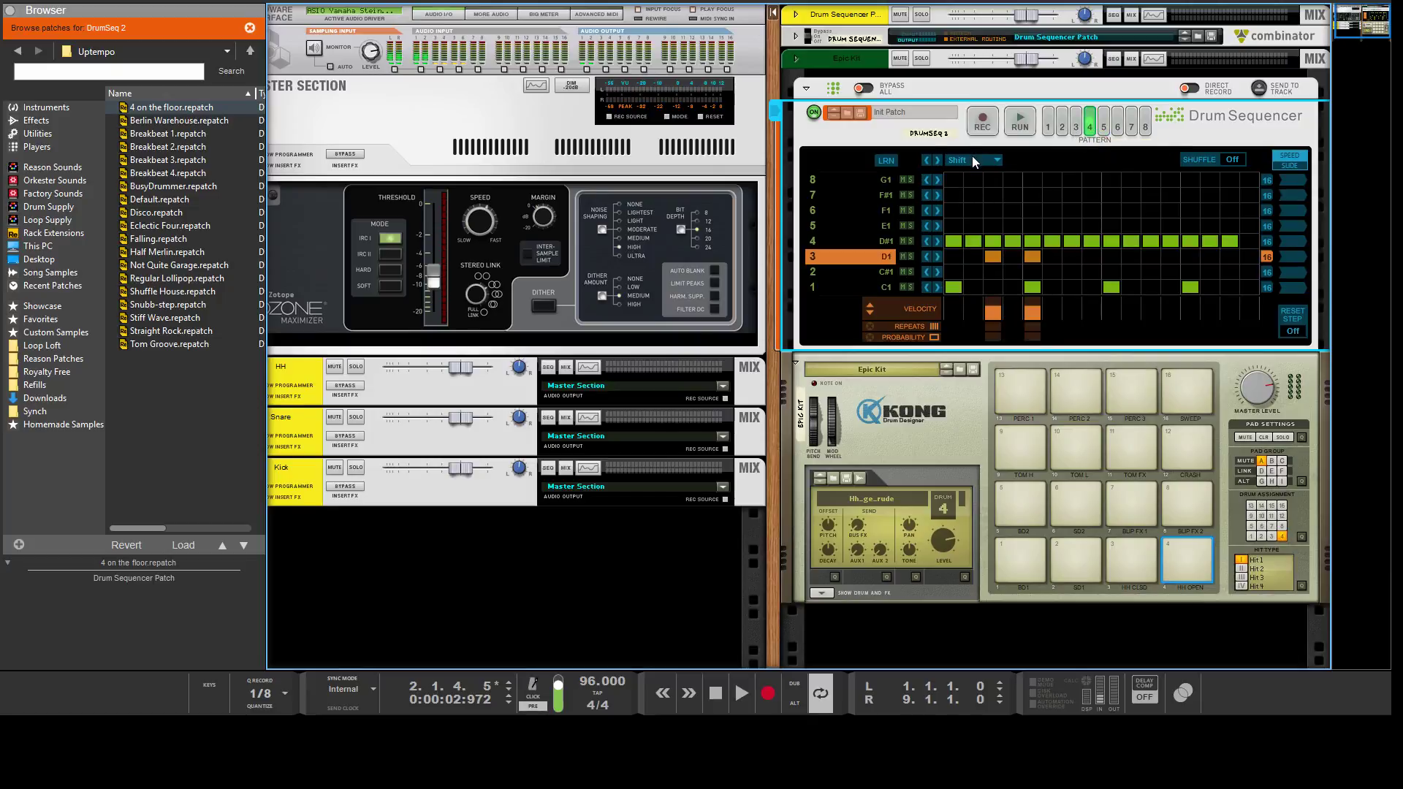
pyautogui.click(981, 165)
pyautogui.click(1001, 199)
pyautogui.click(932, 240)
pyautogui.click(932, 226)
pyautogui.click(931, 195)
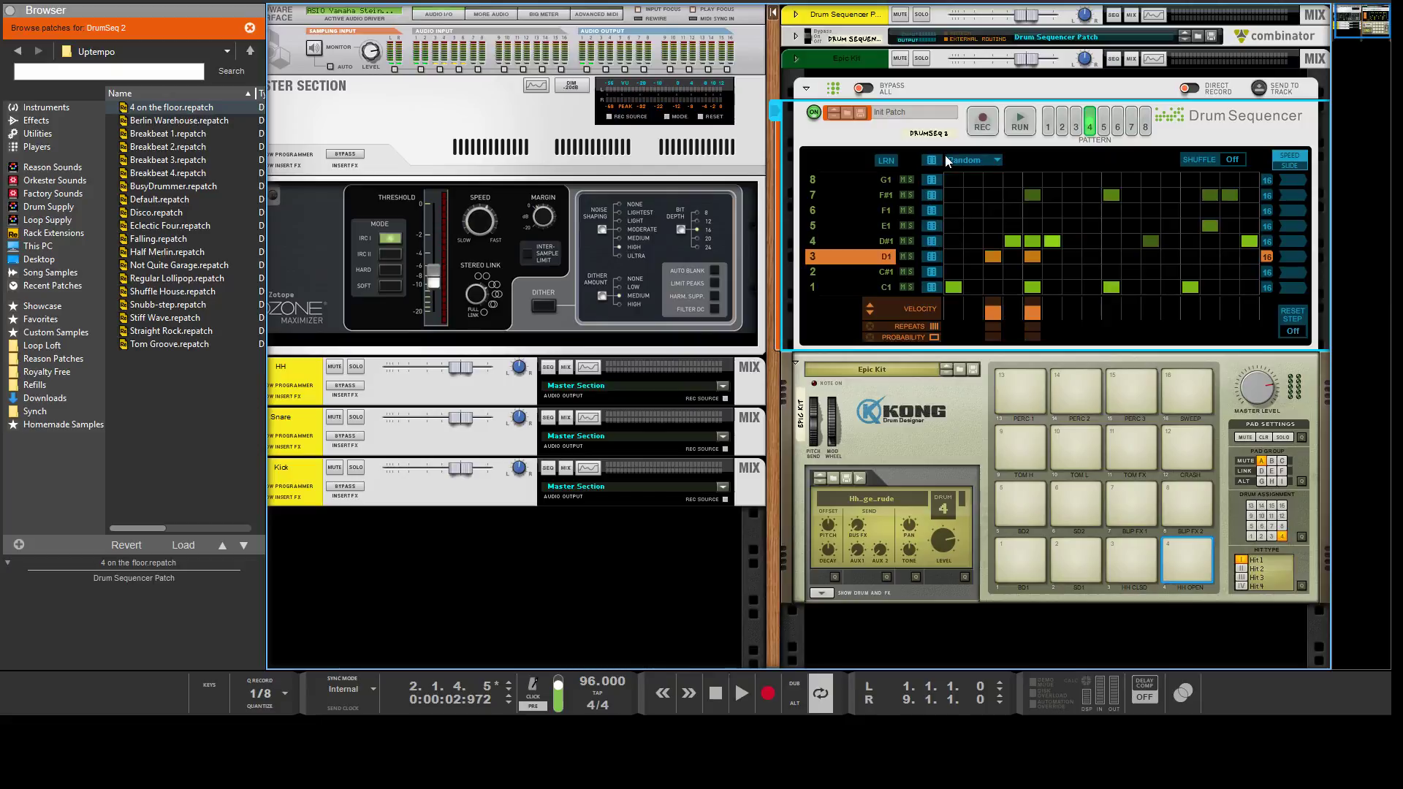
pyautogui.click(1019, 124)
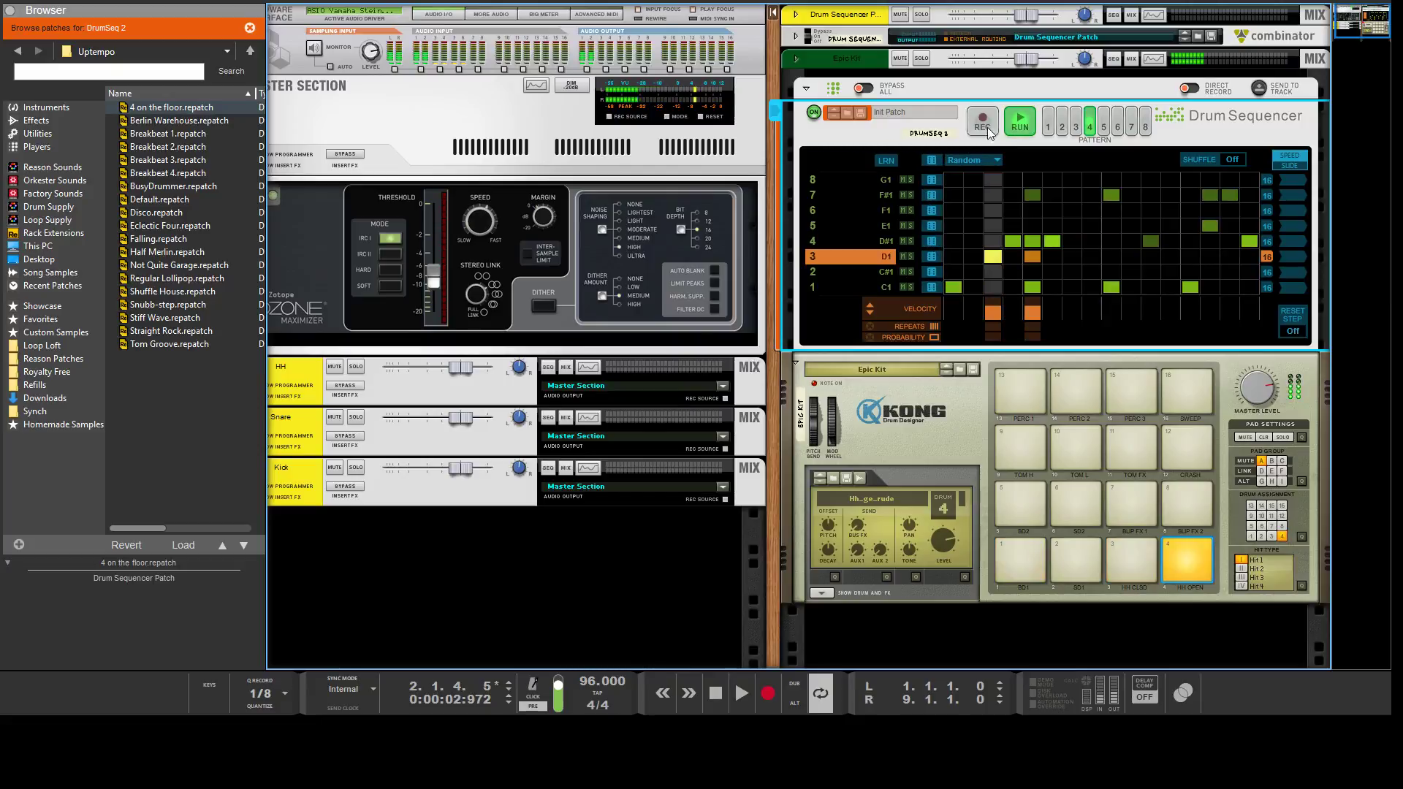
pyautogui.click(934, 160)
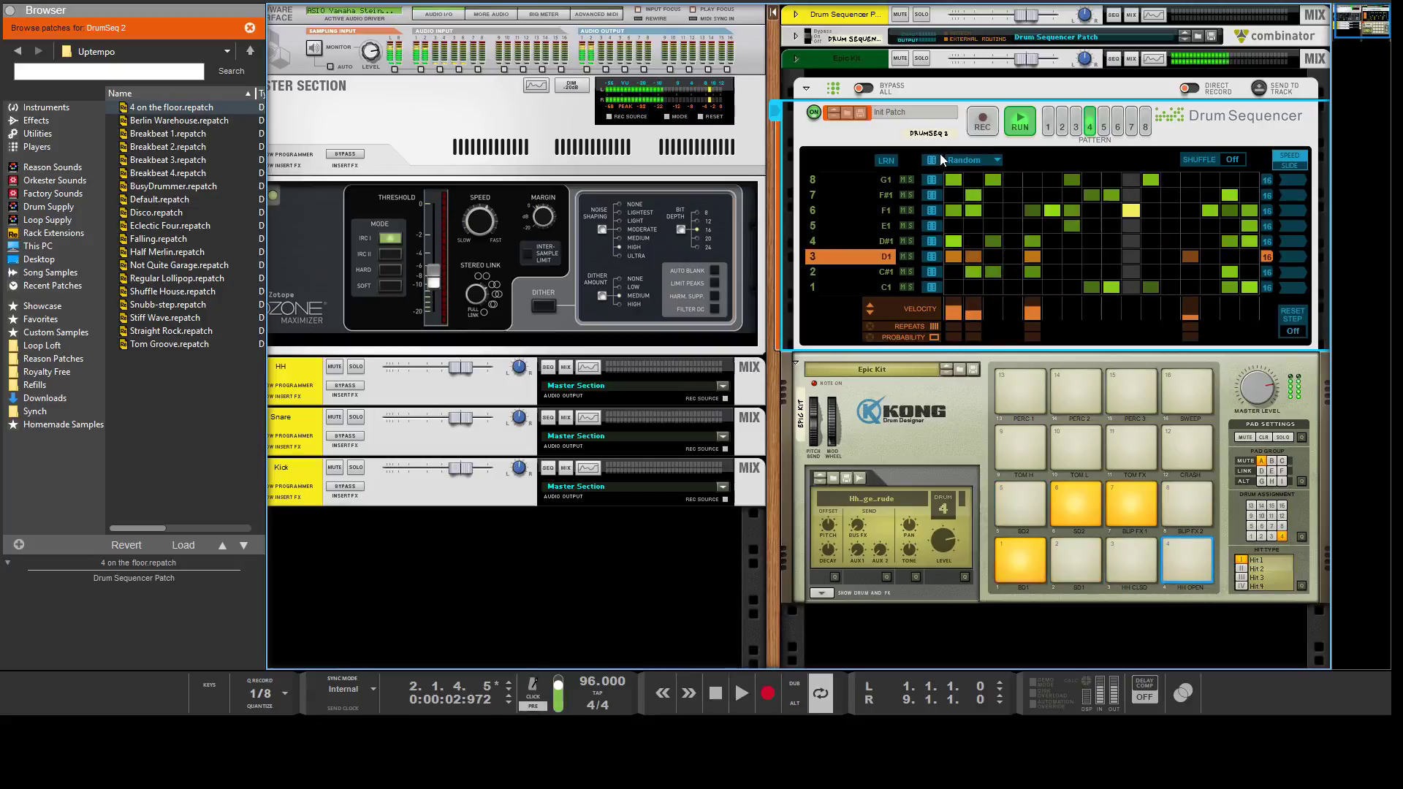
pyautogui.click(1022, 123)
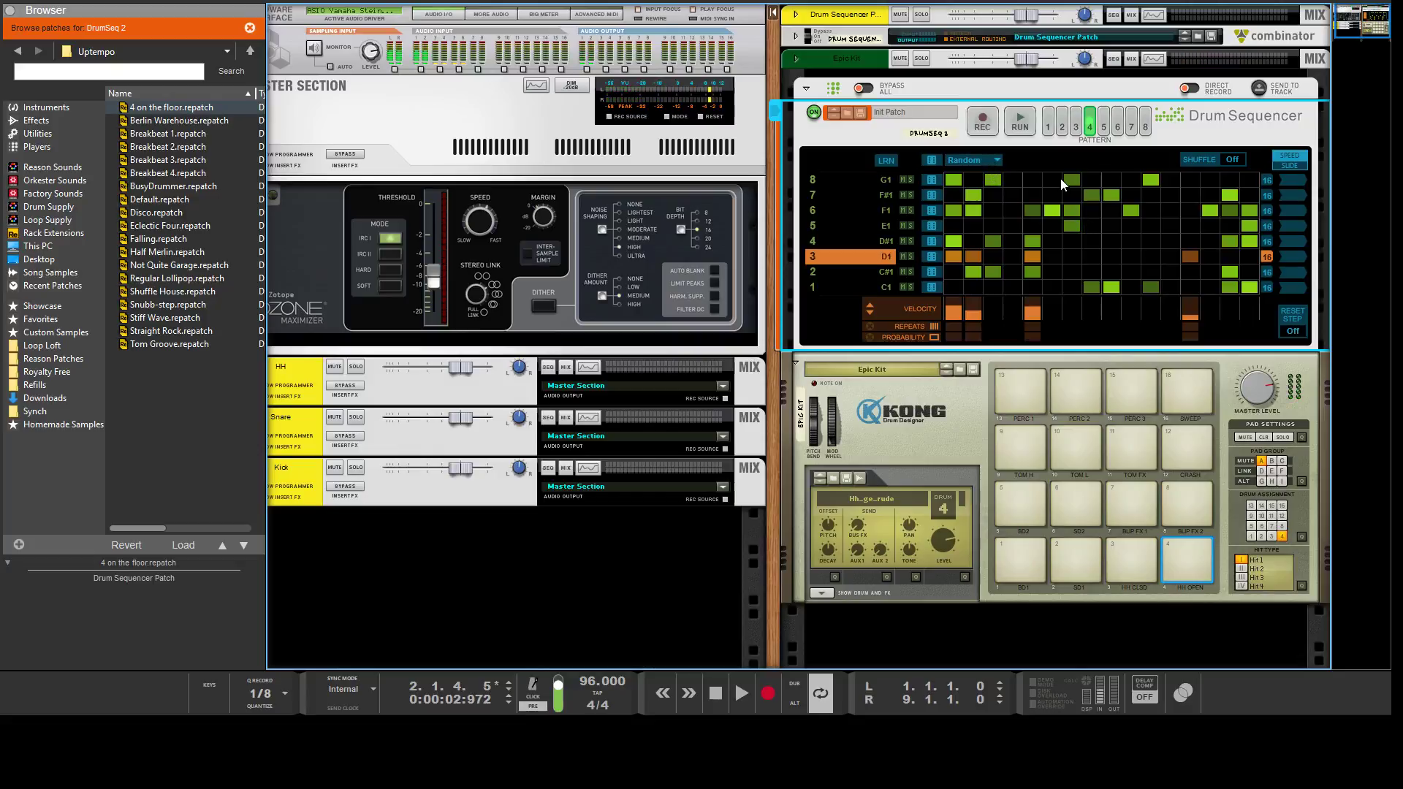
# - Vary the F#1 lane's steps three times with the Alter function
pyautogui.press('alt')
pyautogui.click(937, 196)
pyautogui.click(936, 196)
pyautogui.click(937, 196)
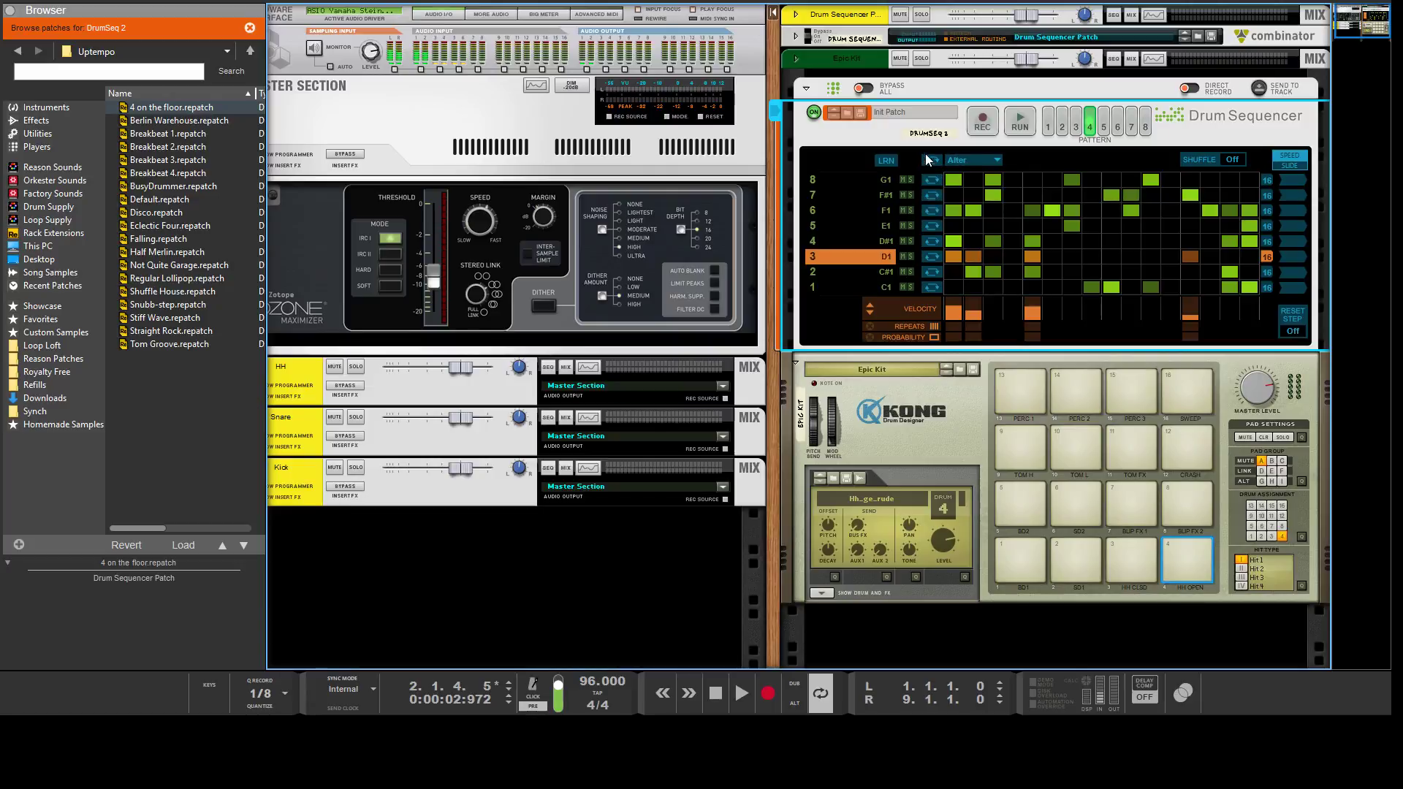
# - Alter the D#1 lane, clear the F1 lane and all of pattern 4, then enable LRN note learning
pyautogui.click(930, 241)
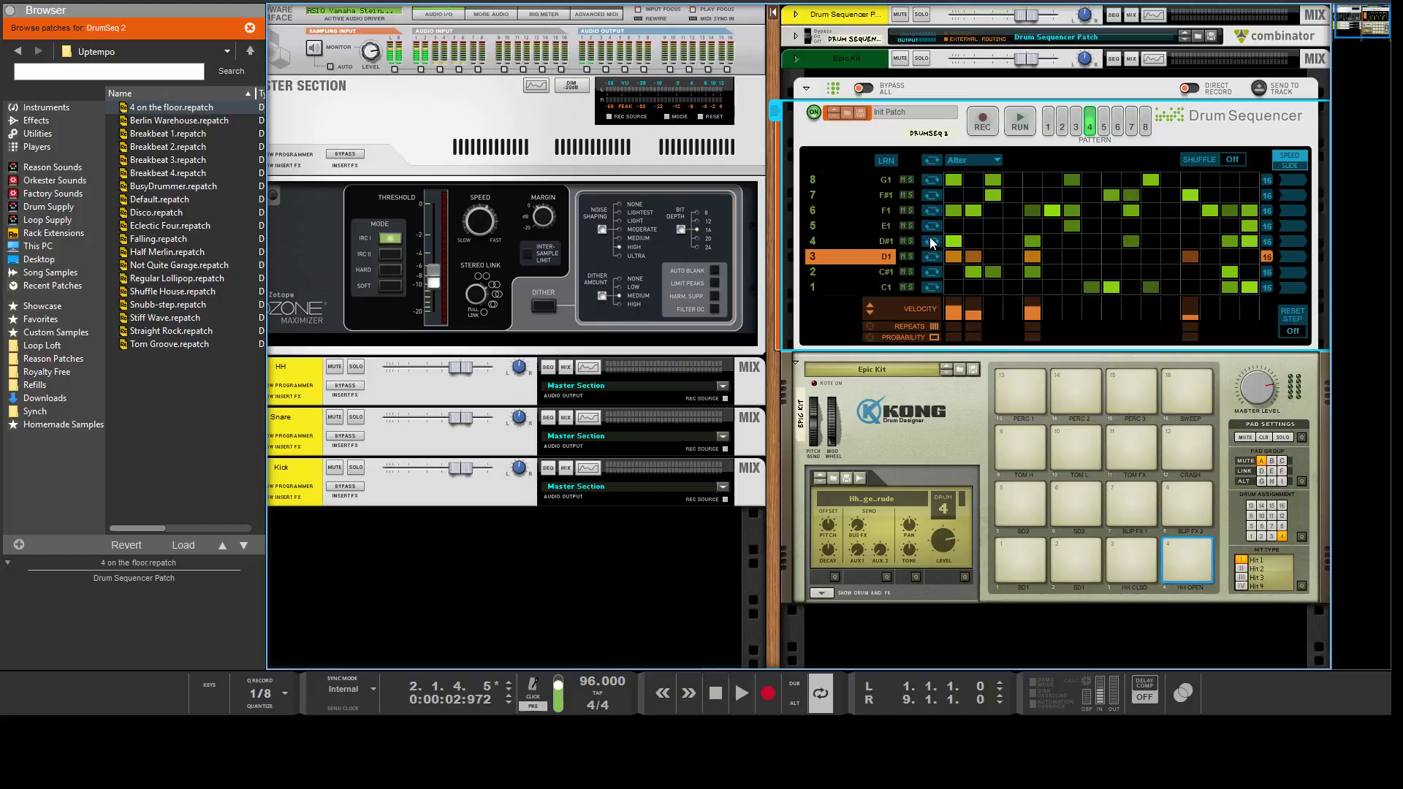
pyautogui.click(987, 161)
pyautogui.click(1025, 159)
pyautogui.click(932, 210)
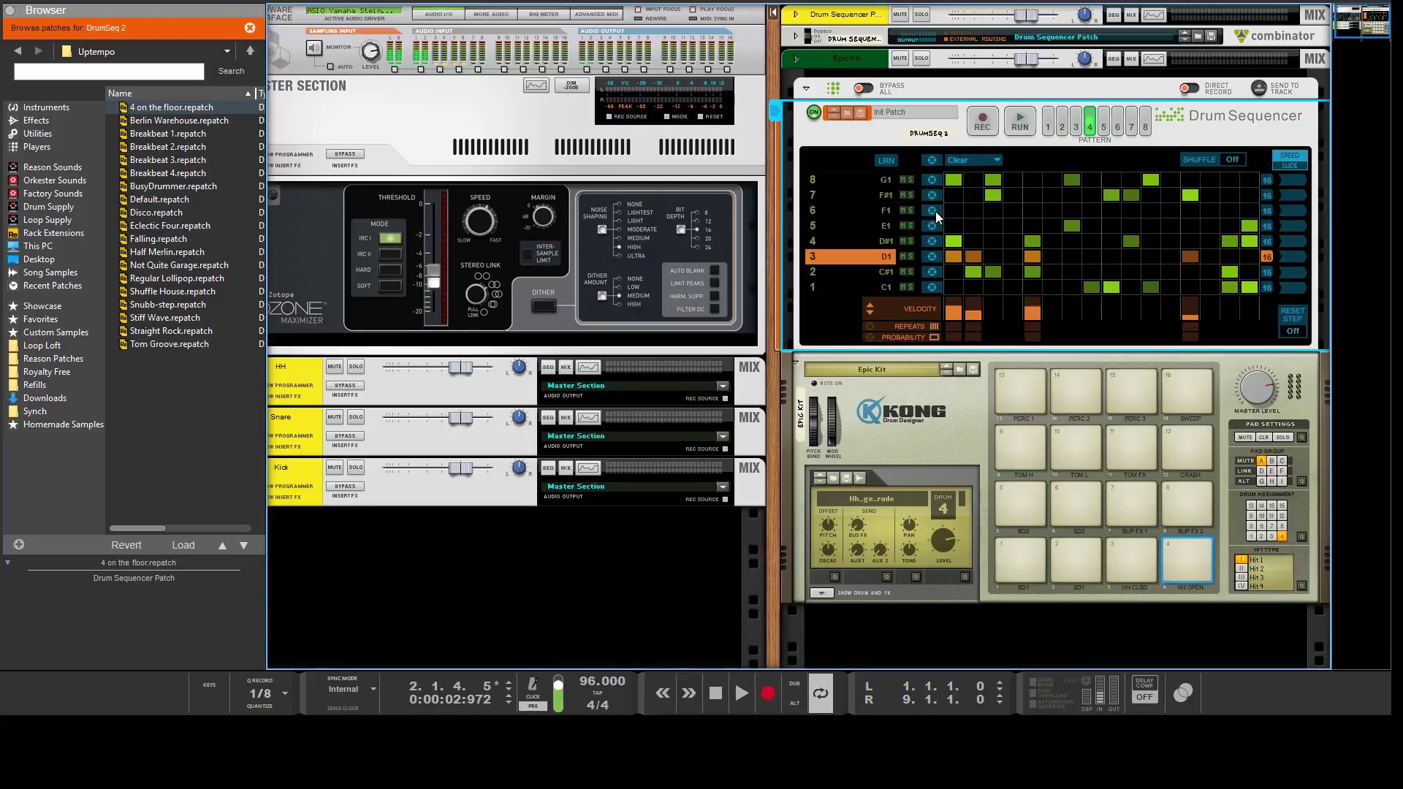
pyautogui.click(932, 160)
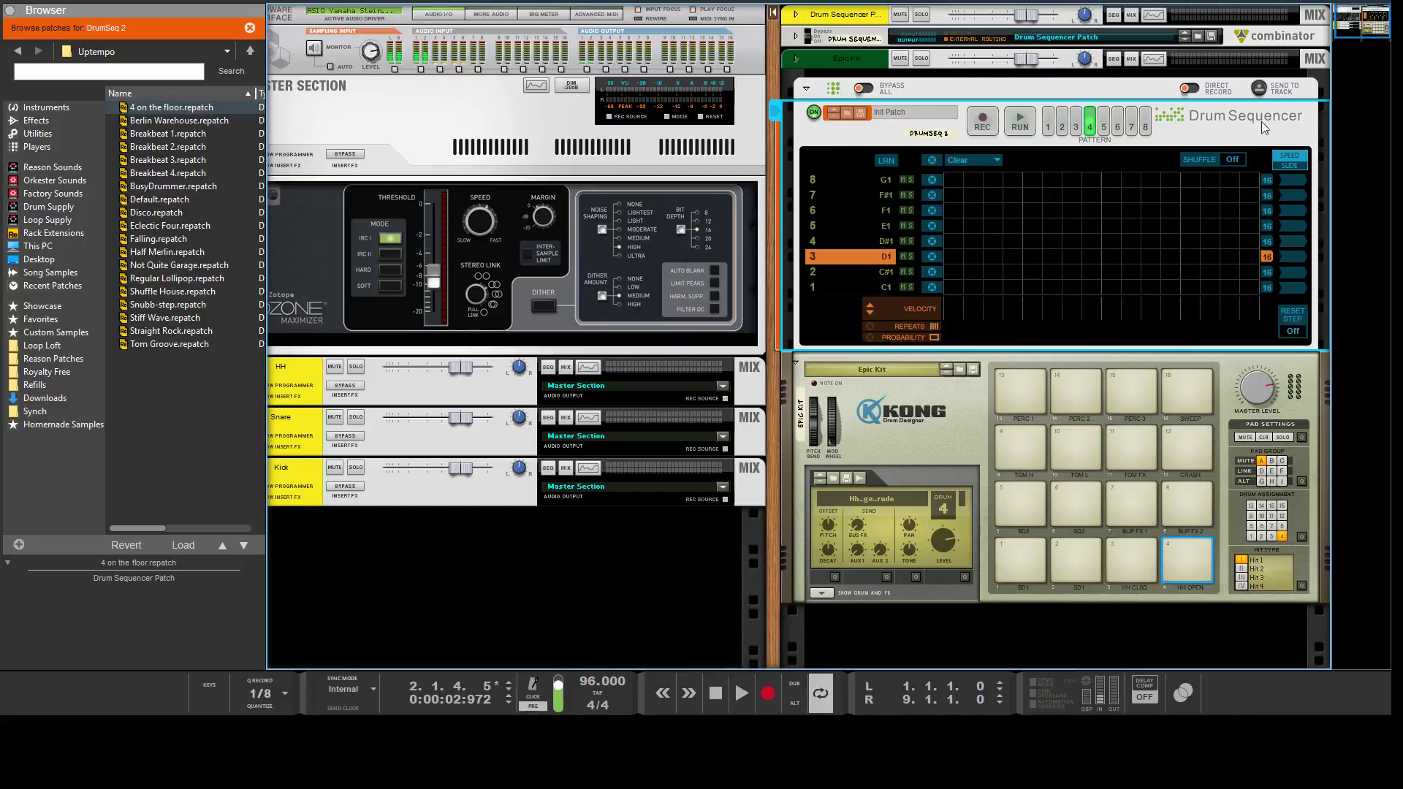
pyautogui.click(887, 162)
# - Retune lane 3 to E2 via MIDI note learning, turn LRN off, and check lanes 8 and 1
pyautogui.press('d')
pyautogui.press('j')
pyautogui.press('d')
pyautogui.click(890, 158)
pyautogui.click(873, 182)
pyautogui.click(890, 287)
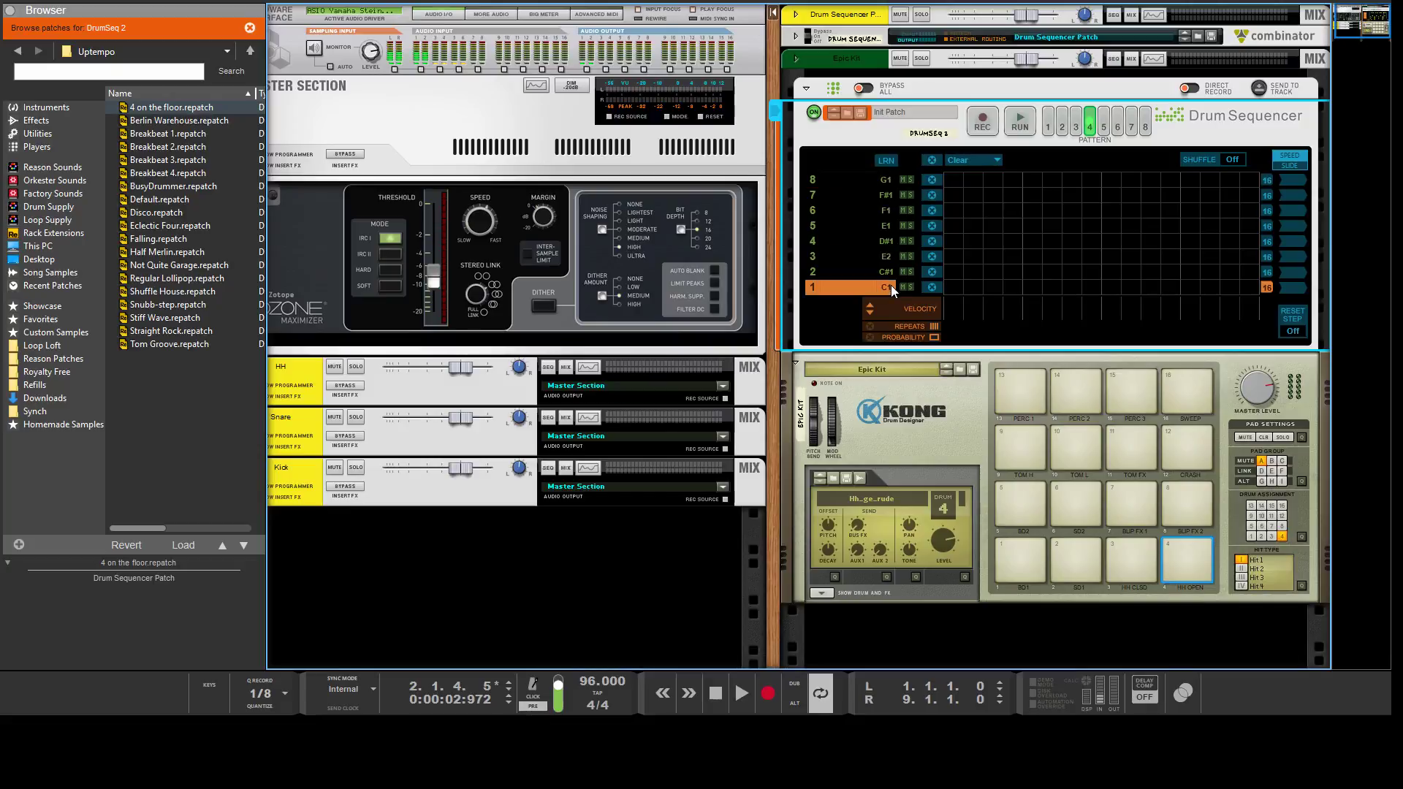
pyautogui.click(855, 181)
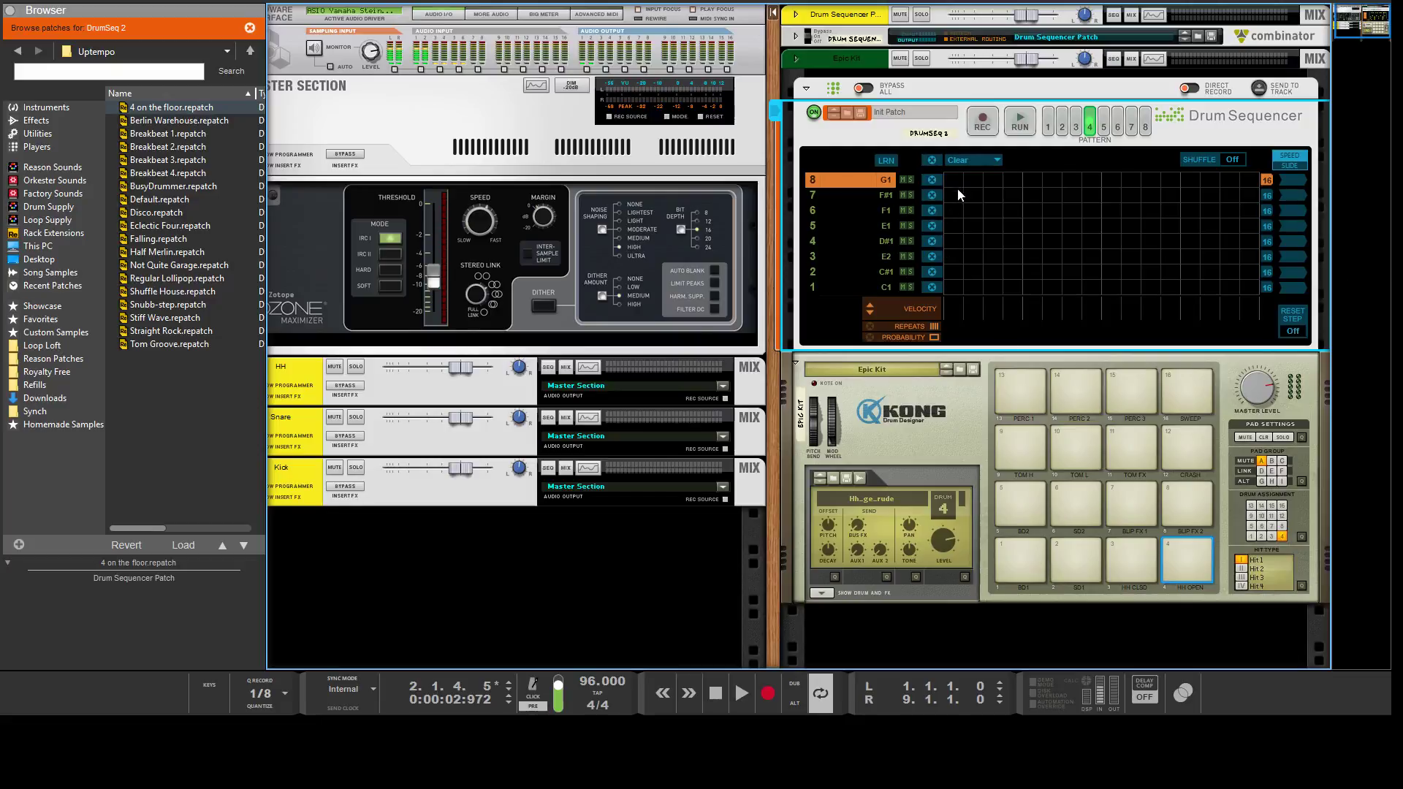
# - Add C1 hits on steps 1, 5, 9 and 13
pyautogui.click(951, 287)
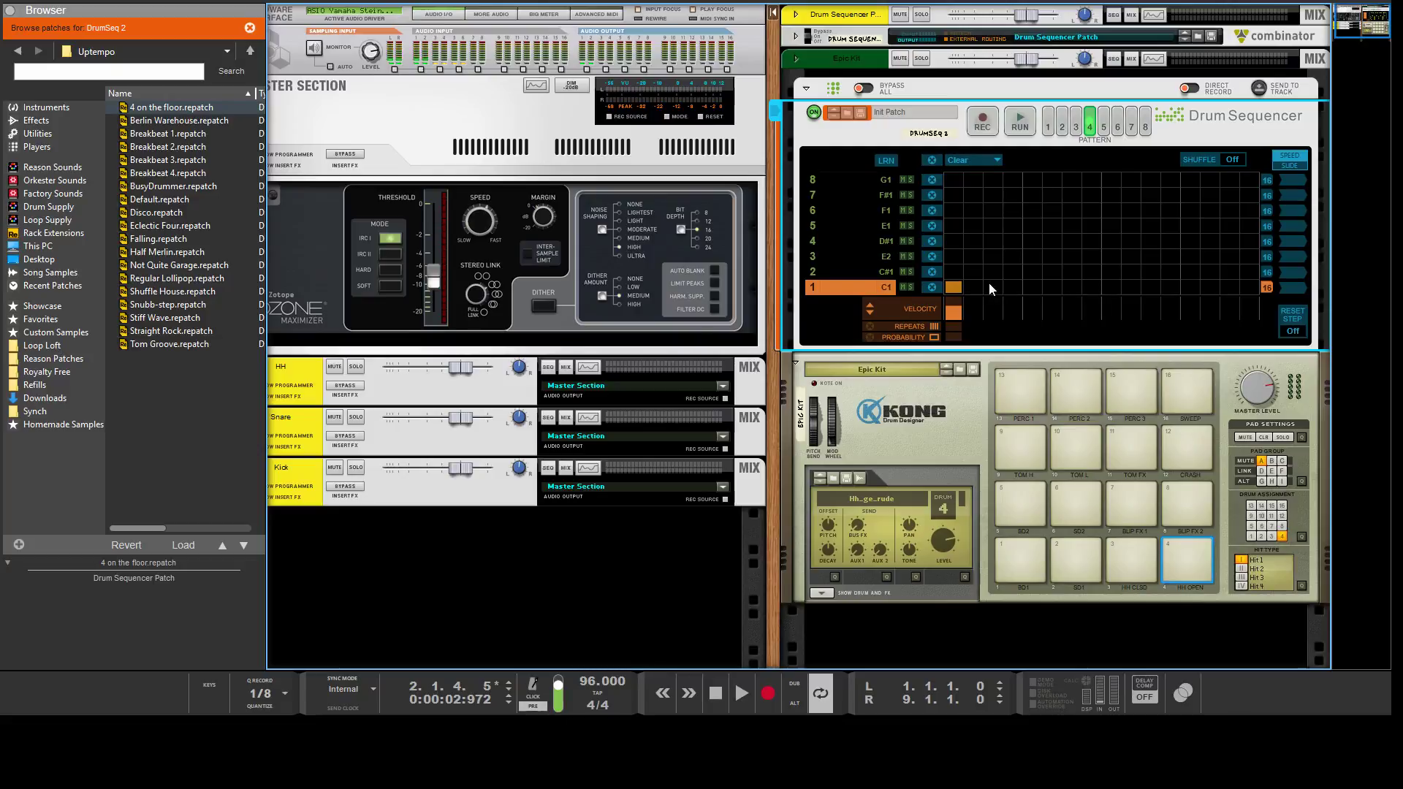
pyautogui.click(1030, 287)
pyautogui.click(1109, 287)
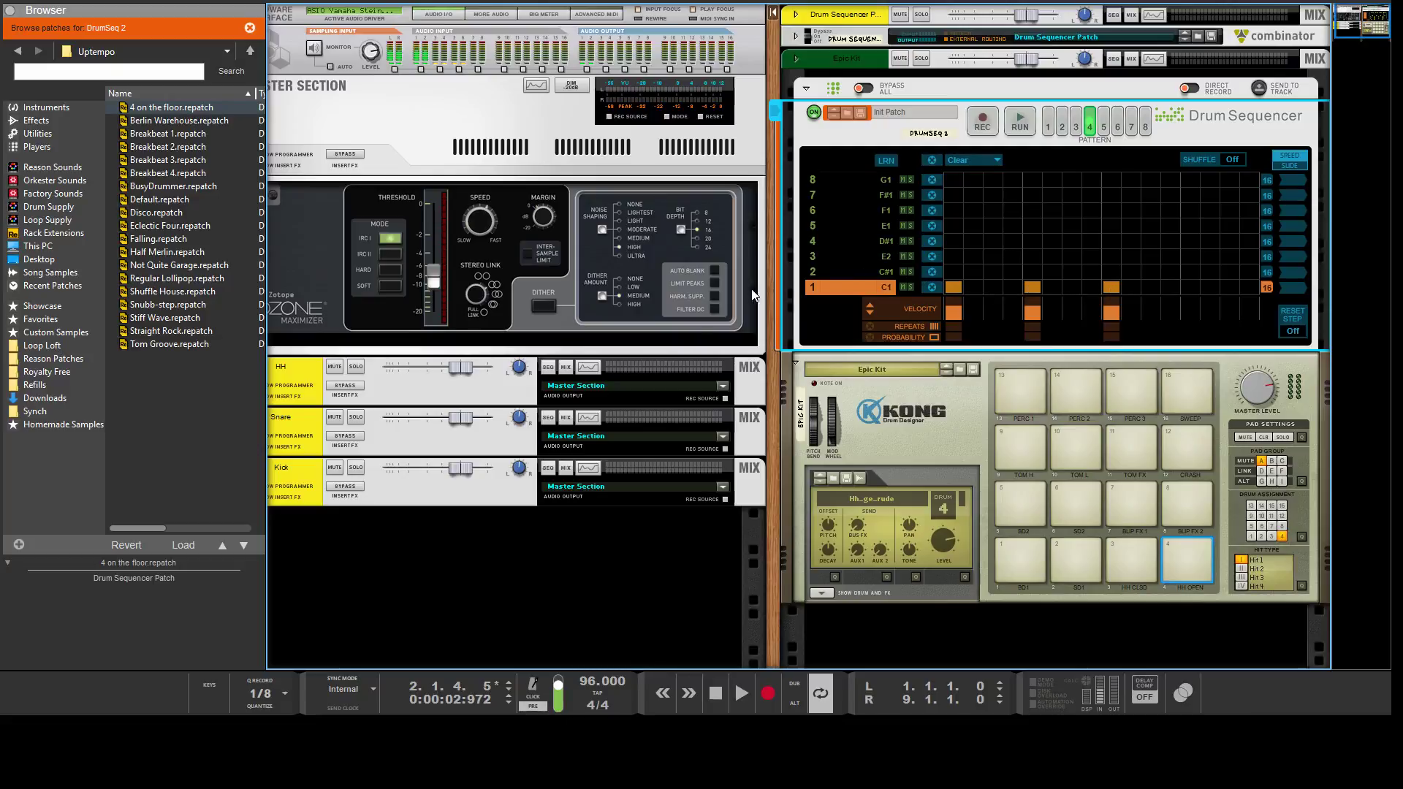
pyautogui.click(1185, 287)
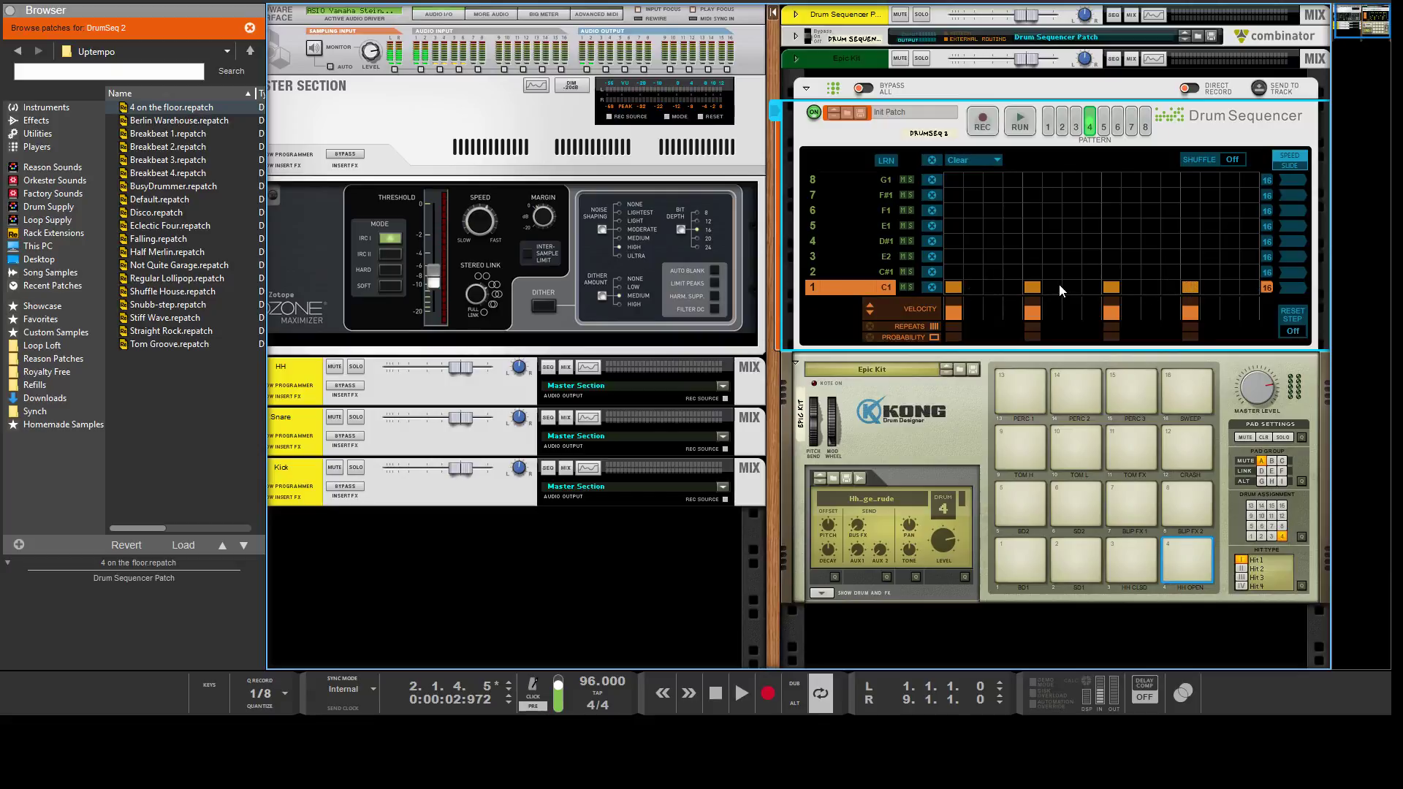
# - Add C#1 hits on steps 1, 3, 5, 7 and several later steps, removing a stray step-6 hit
pyautogui.click(951, 271)
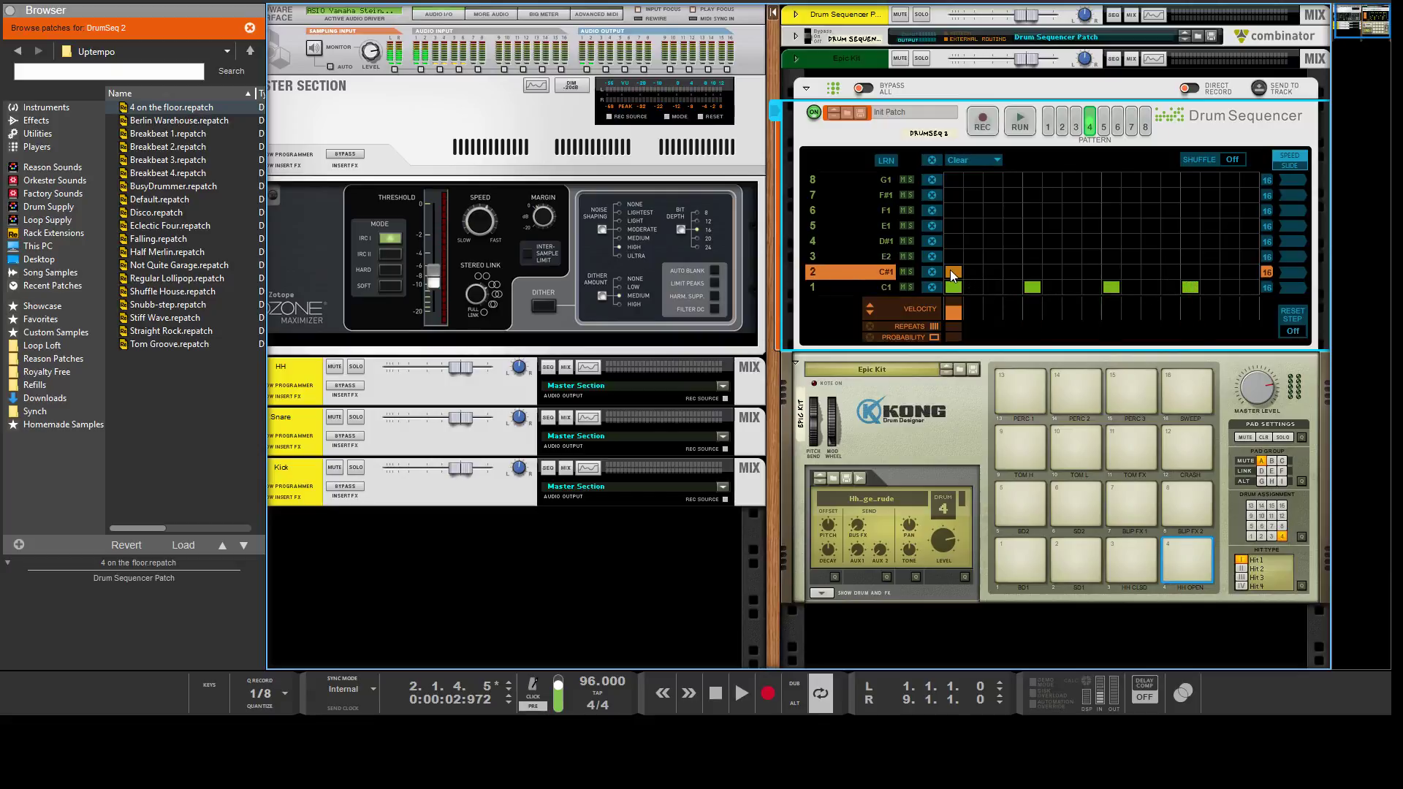
pyautogui.click(992, 272)
pyautogui.click(1052, 272)
pyautogui.click(1032, 272)
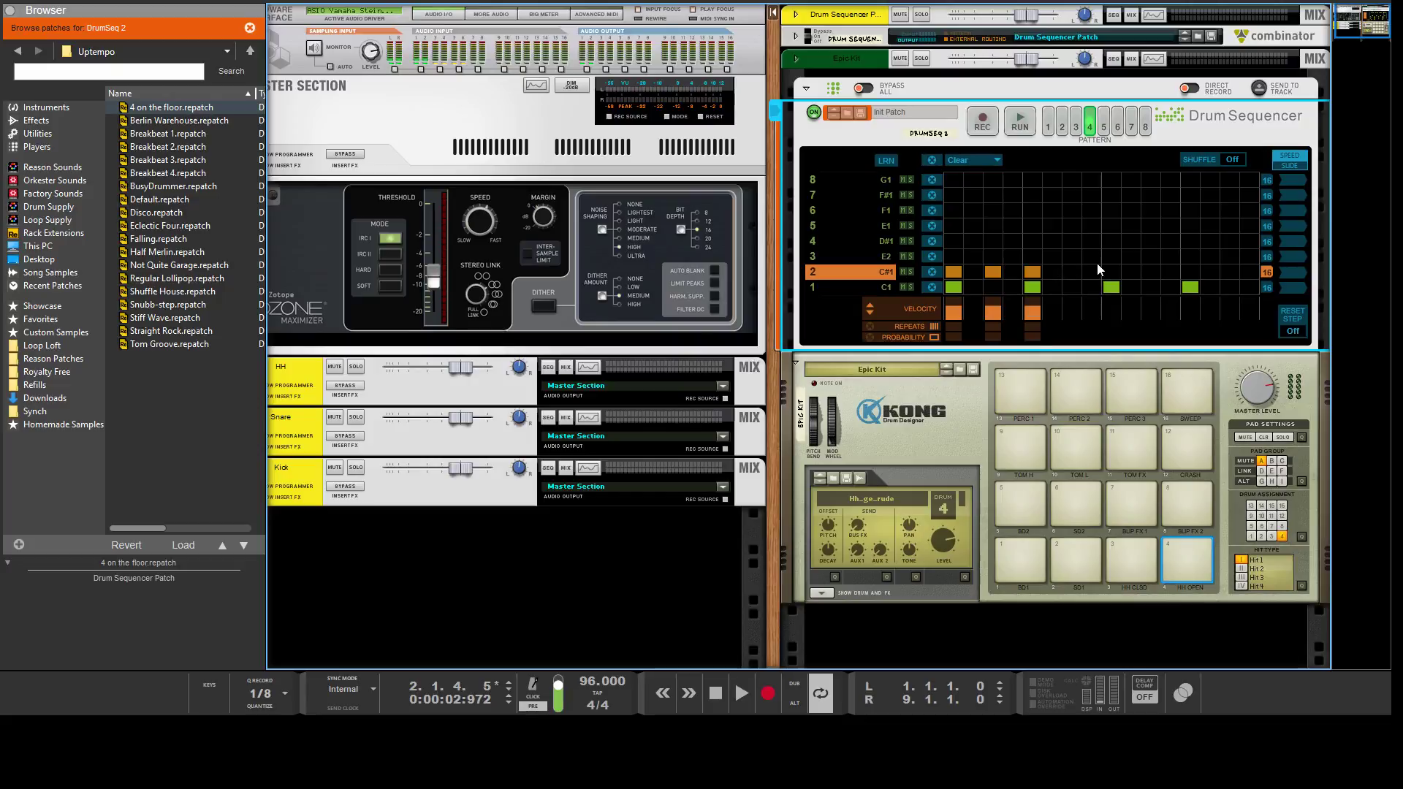
pyautogui.click(1071, 272)
pyautogui.click(1110, 272)
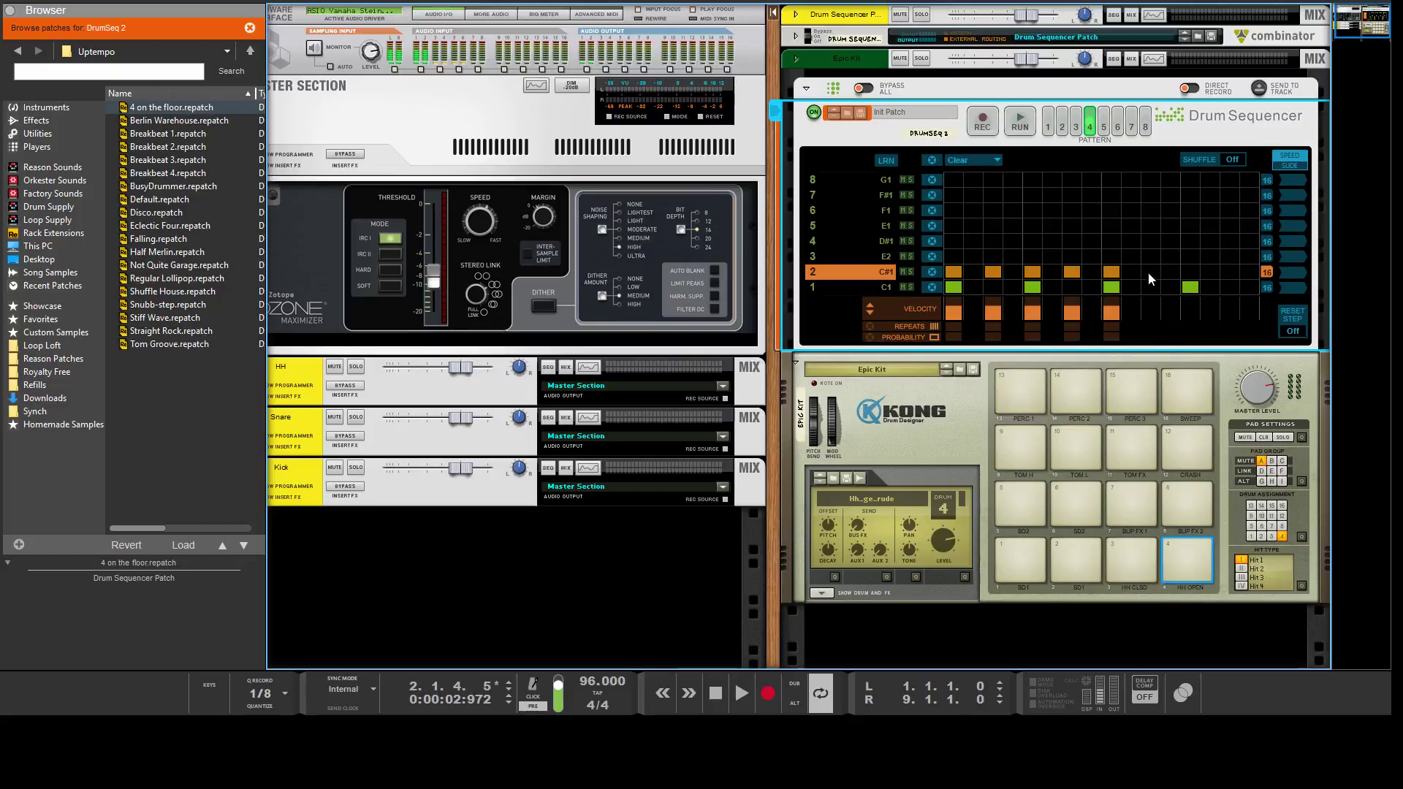
pyautogui.click(1150, 272)
pyautogui.click(1189, 271)
pyautogui.click(1229, 272)
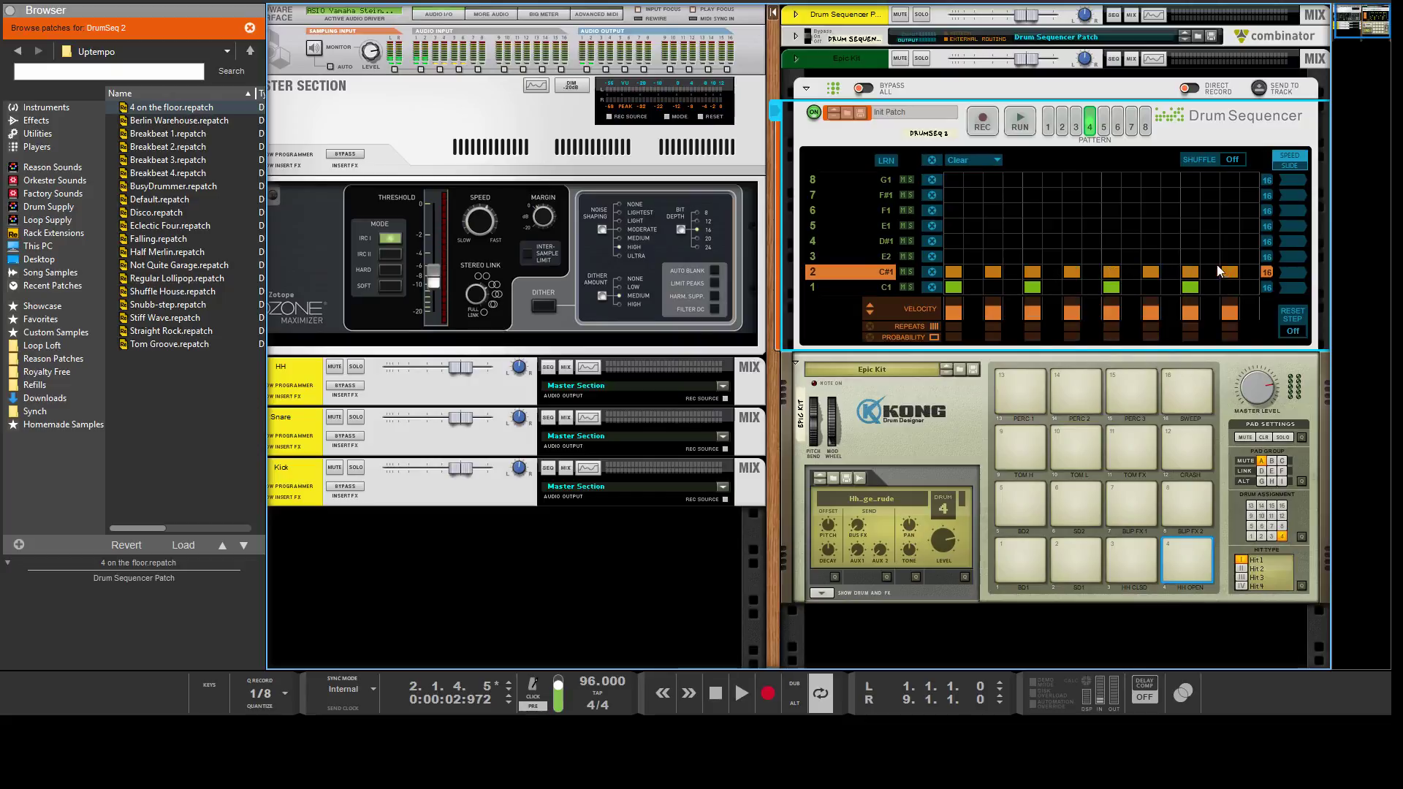
# - Place four sparse E2 hits across the bar, the last on step 16
pyautogui.click(1012, 257)
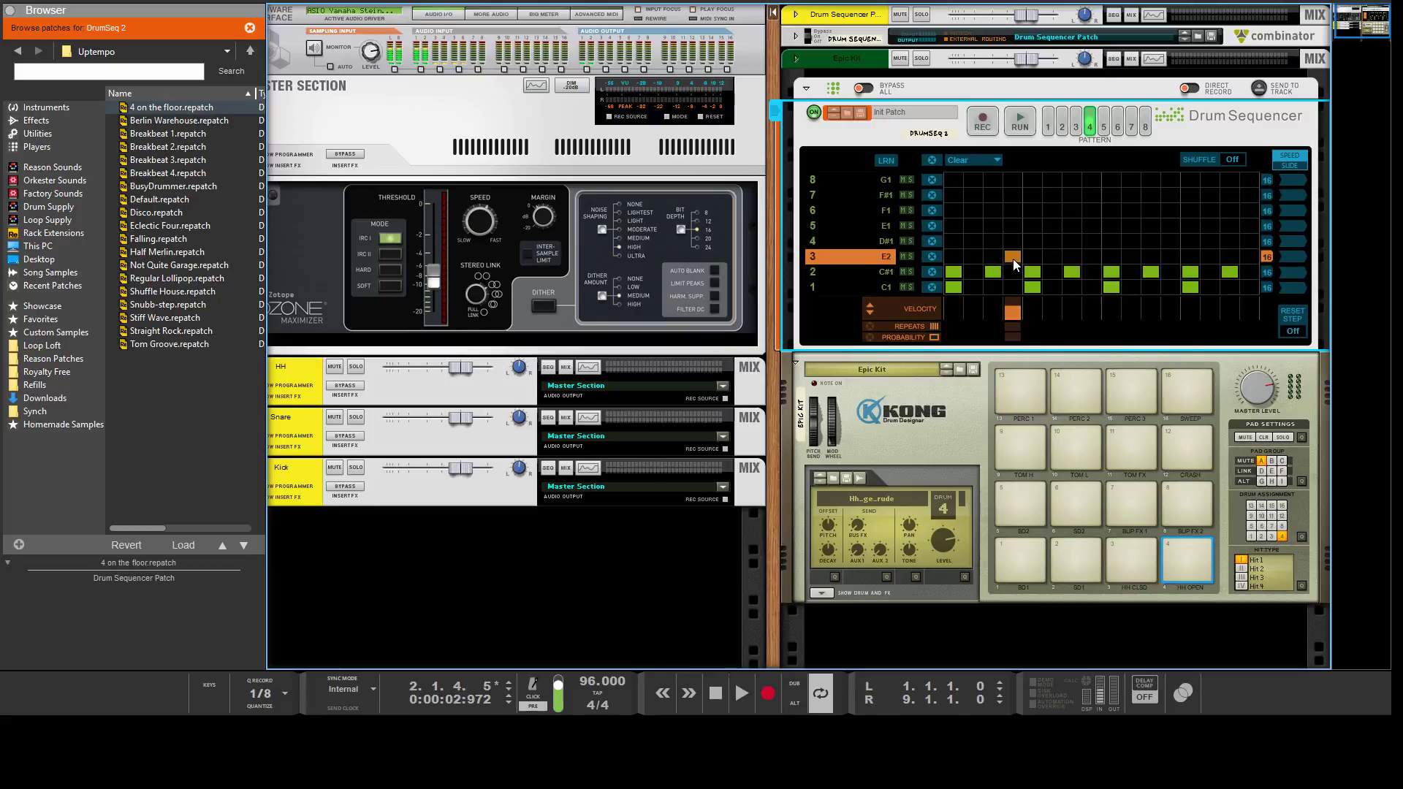
pyautogui.click(1091, 256)
pyautogui.click(1169, 256)
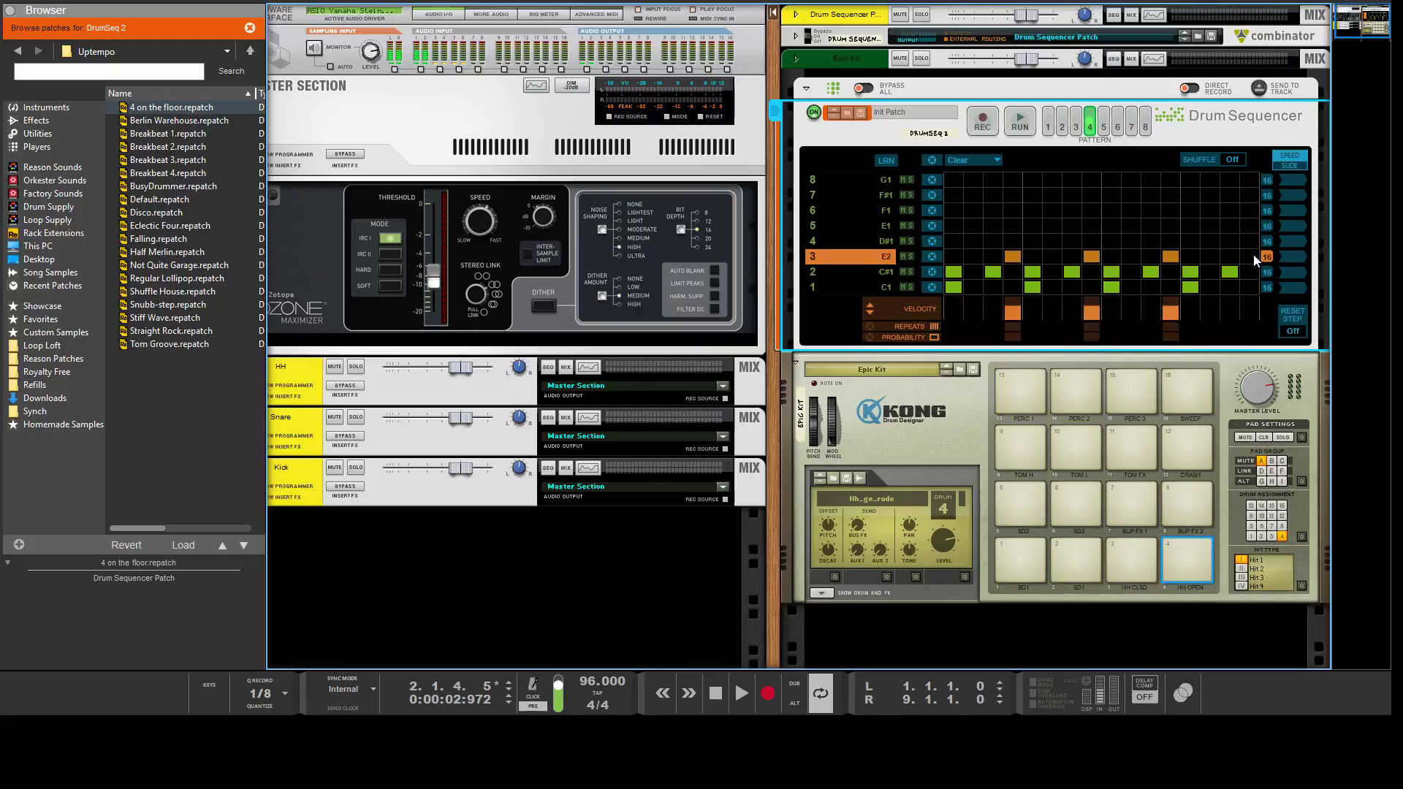
pyautogui.click(1249, 257)
pyautogui.click(1021, 126)
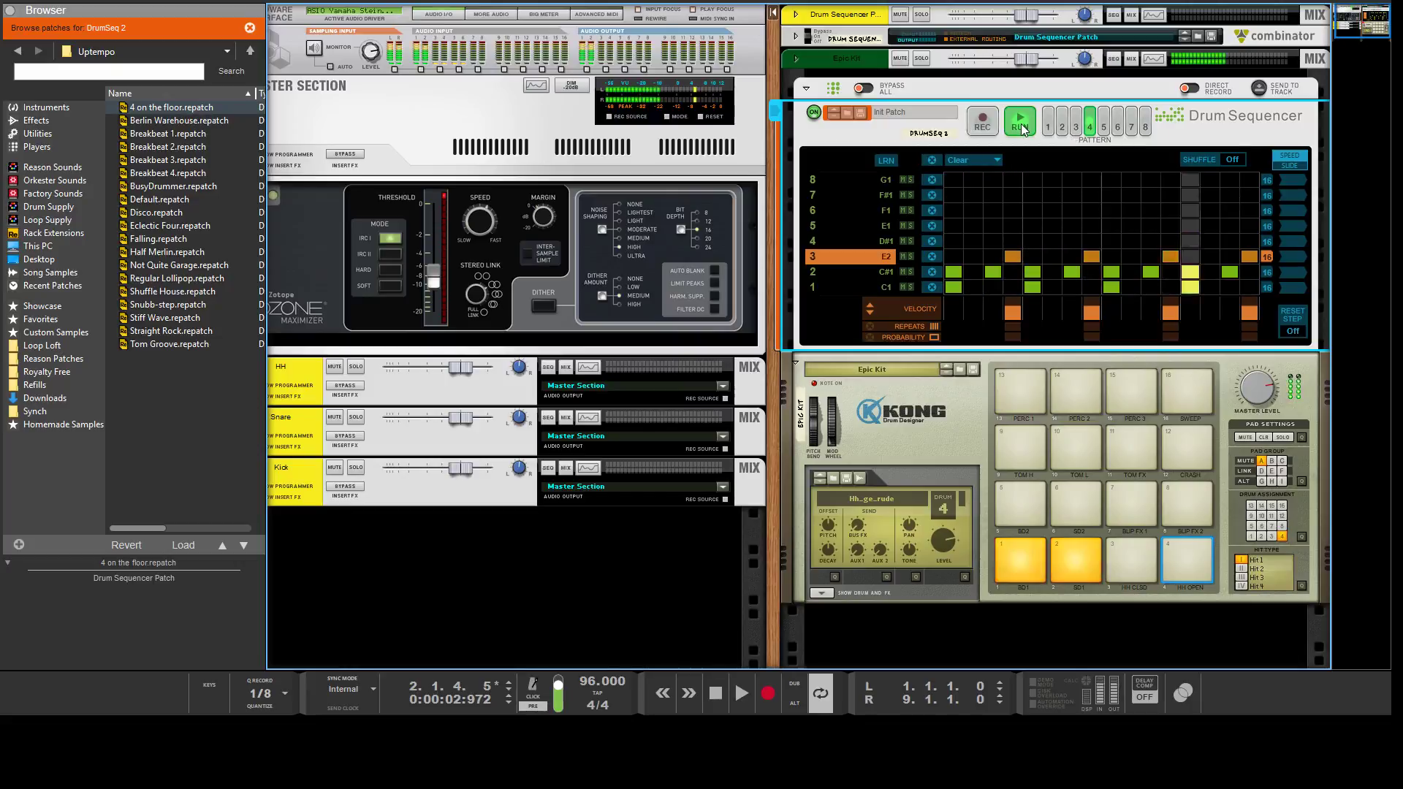
pyautogui.click(1020, 125)
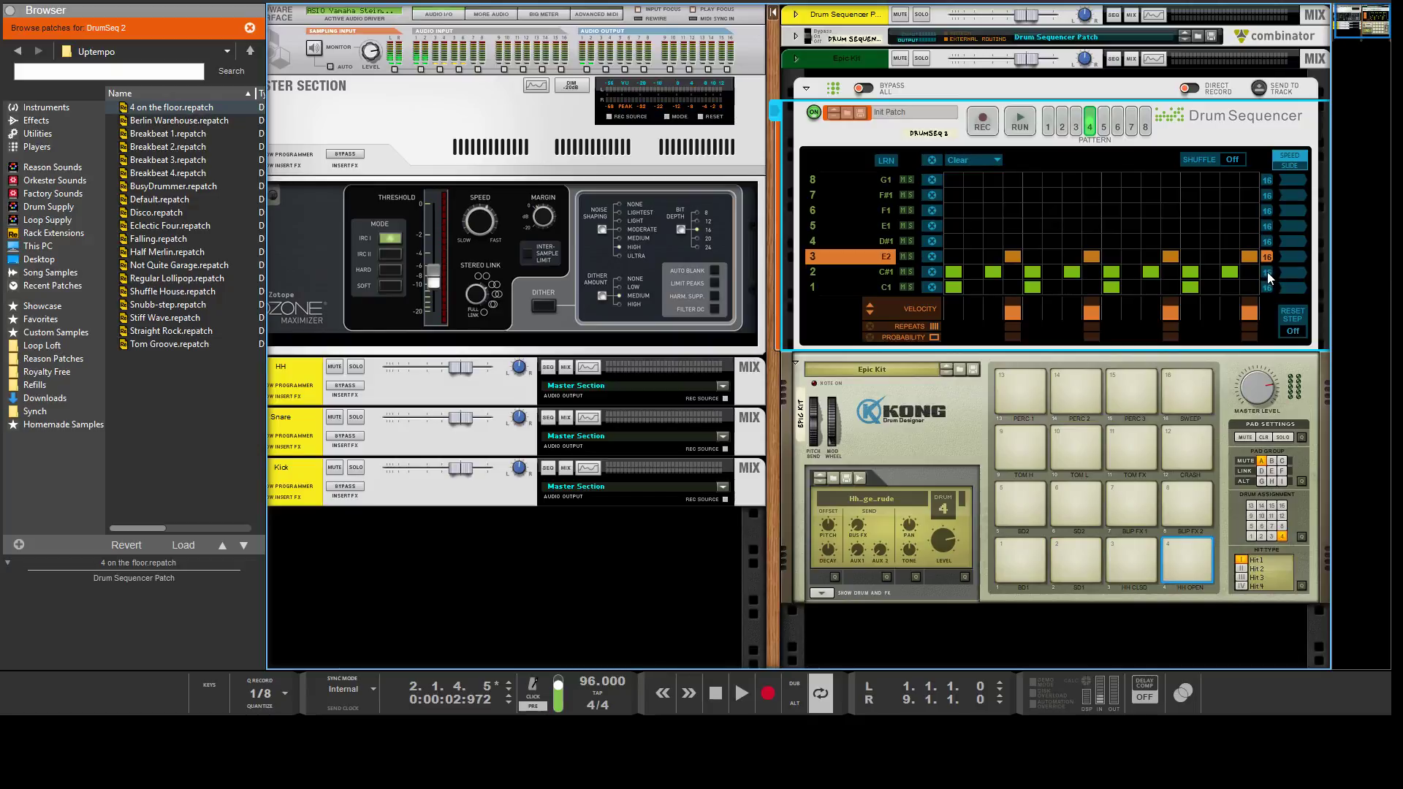
pyautogui.moveTo(1265, 271); pyautogui.dragTo(1193, 276)
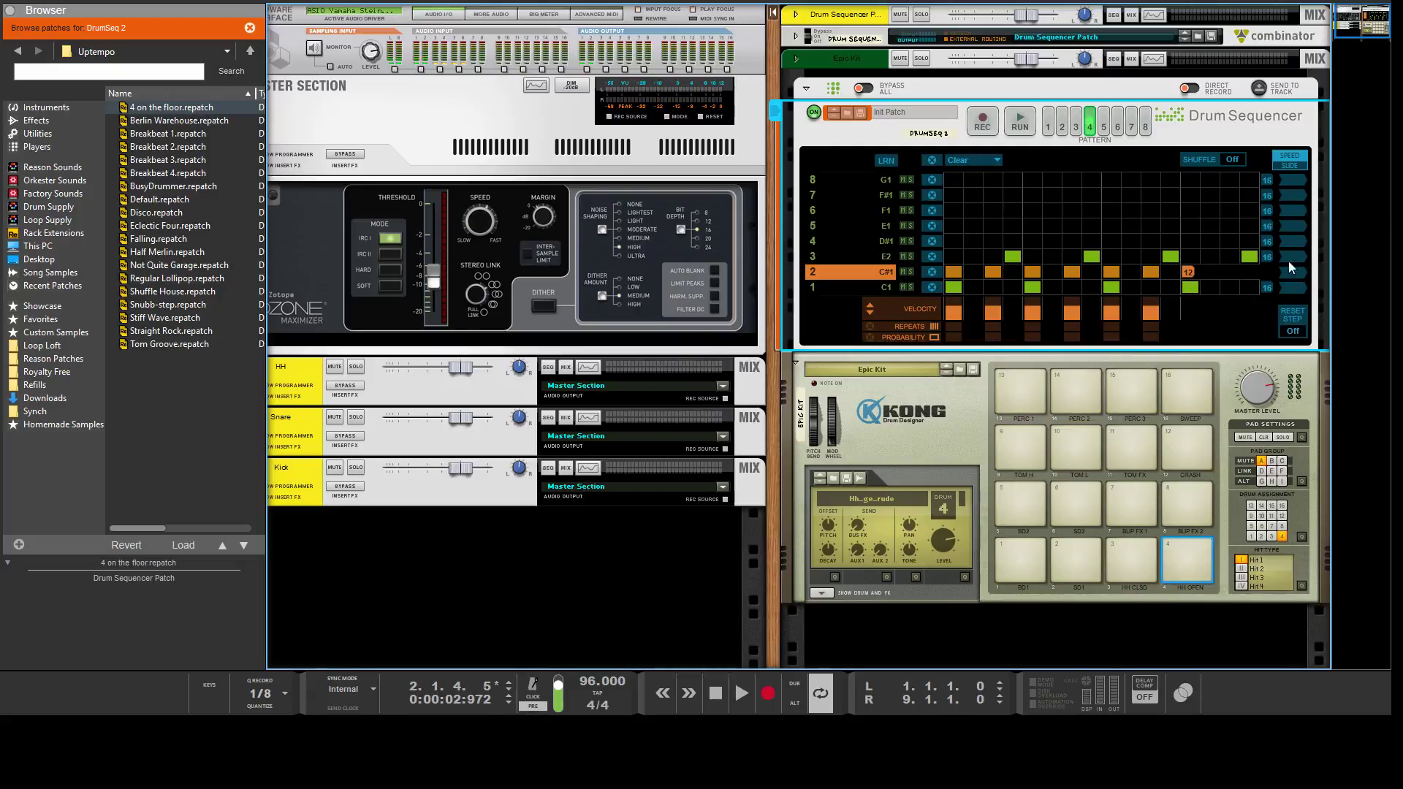
pyautogui.click(1020, 122)
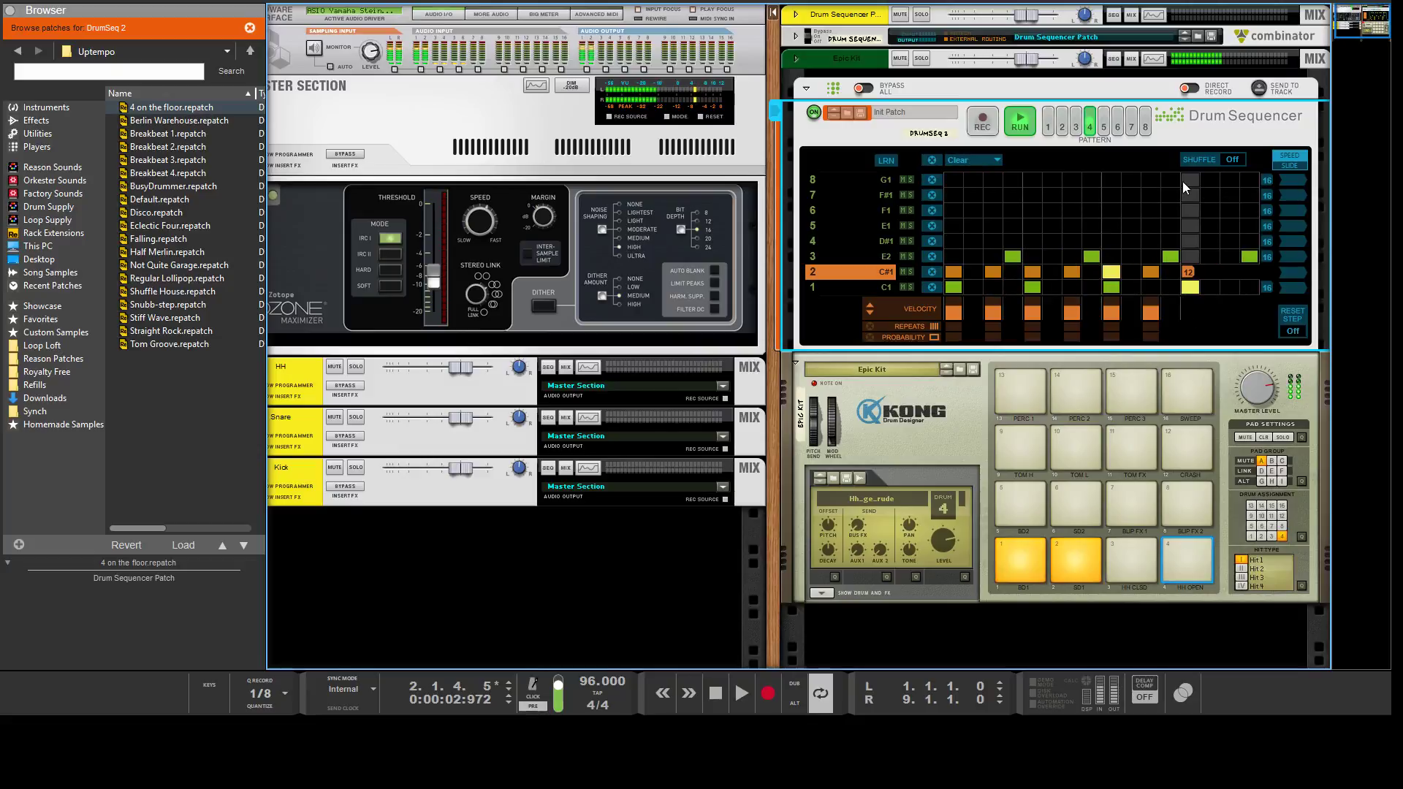
pyautogui.click(1020, 122)
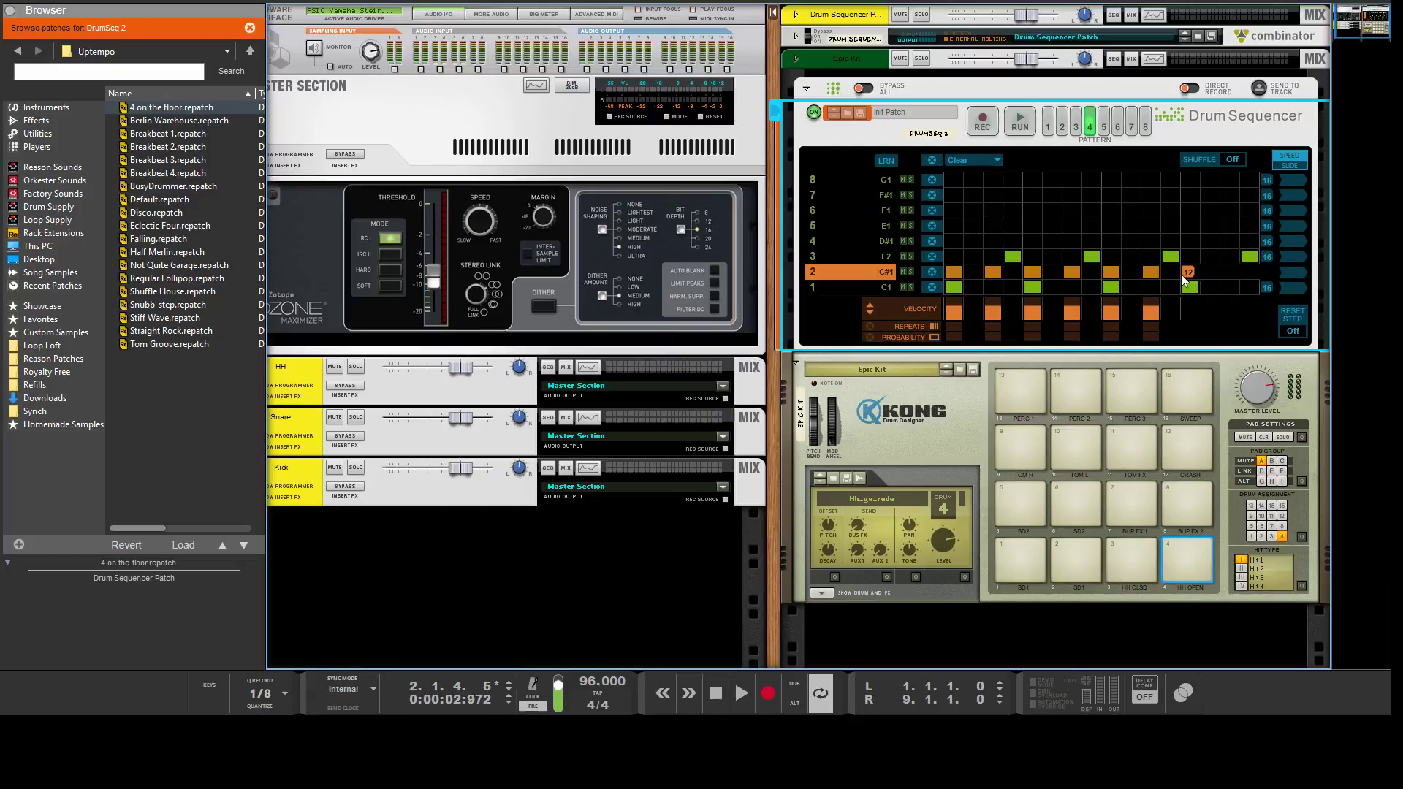
pyautogui.moveTo(1182, 273); pyautogui.dragTo(1334, 282)
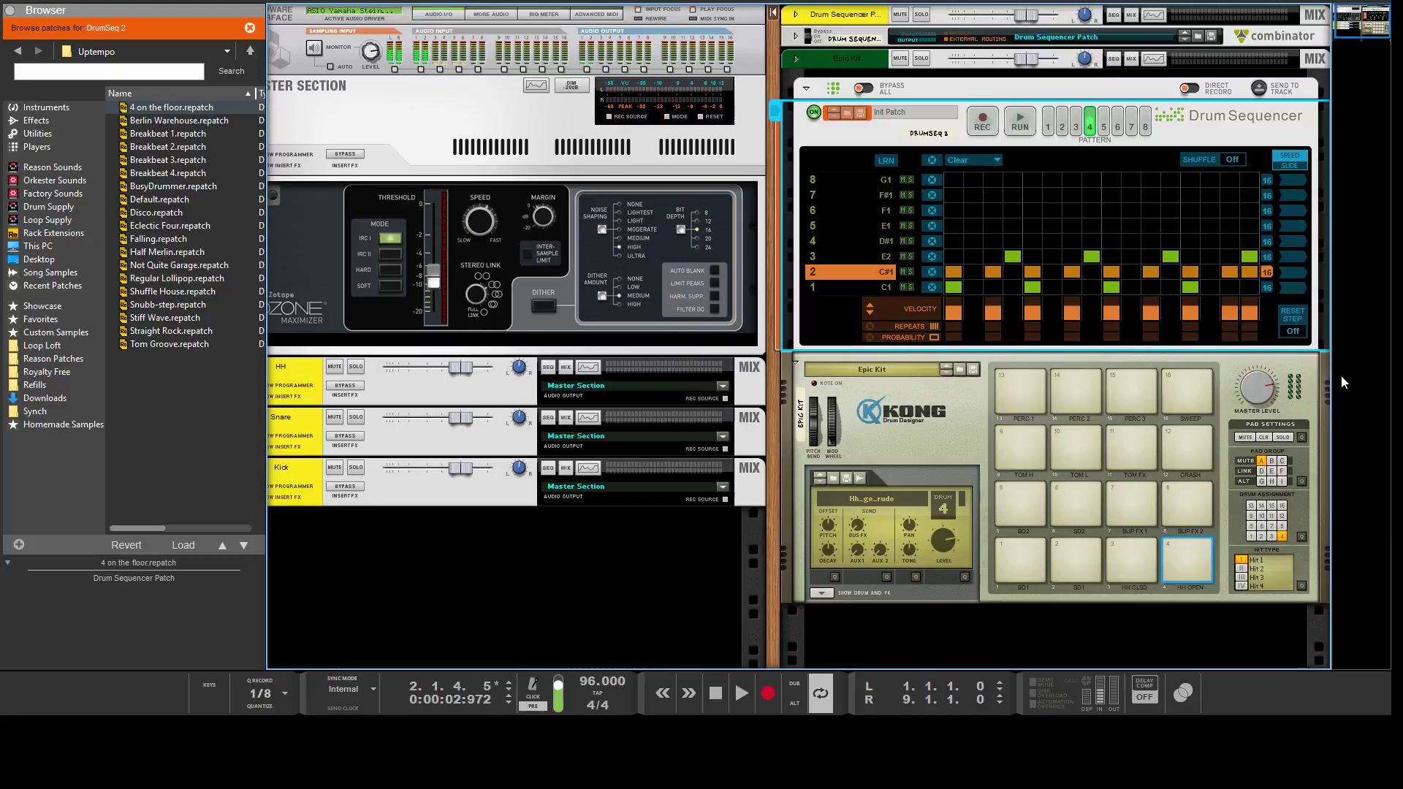
# - Try the C#1 lane at double speed (x2) and listen to it
pyautogui.click(1292, 272)
pyautogui.click(1020, 121)
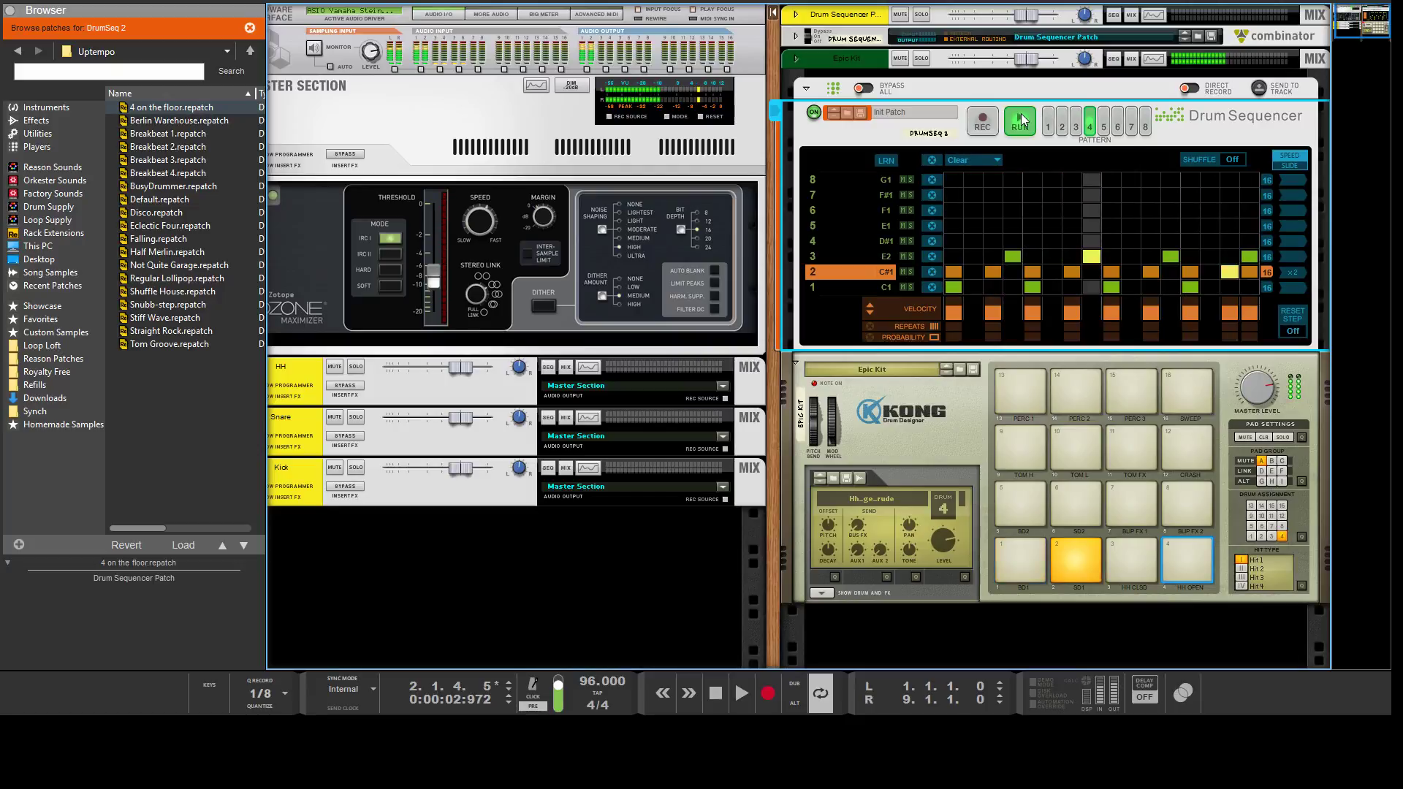
pyautogui.click(1021, 119)
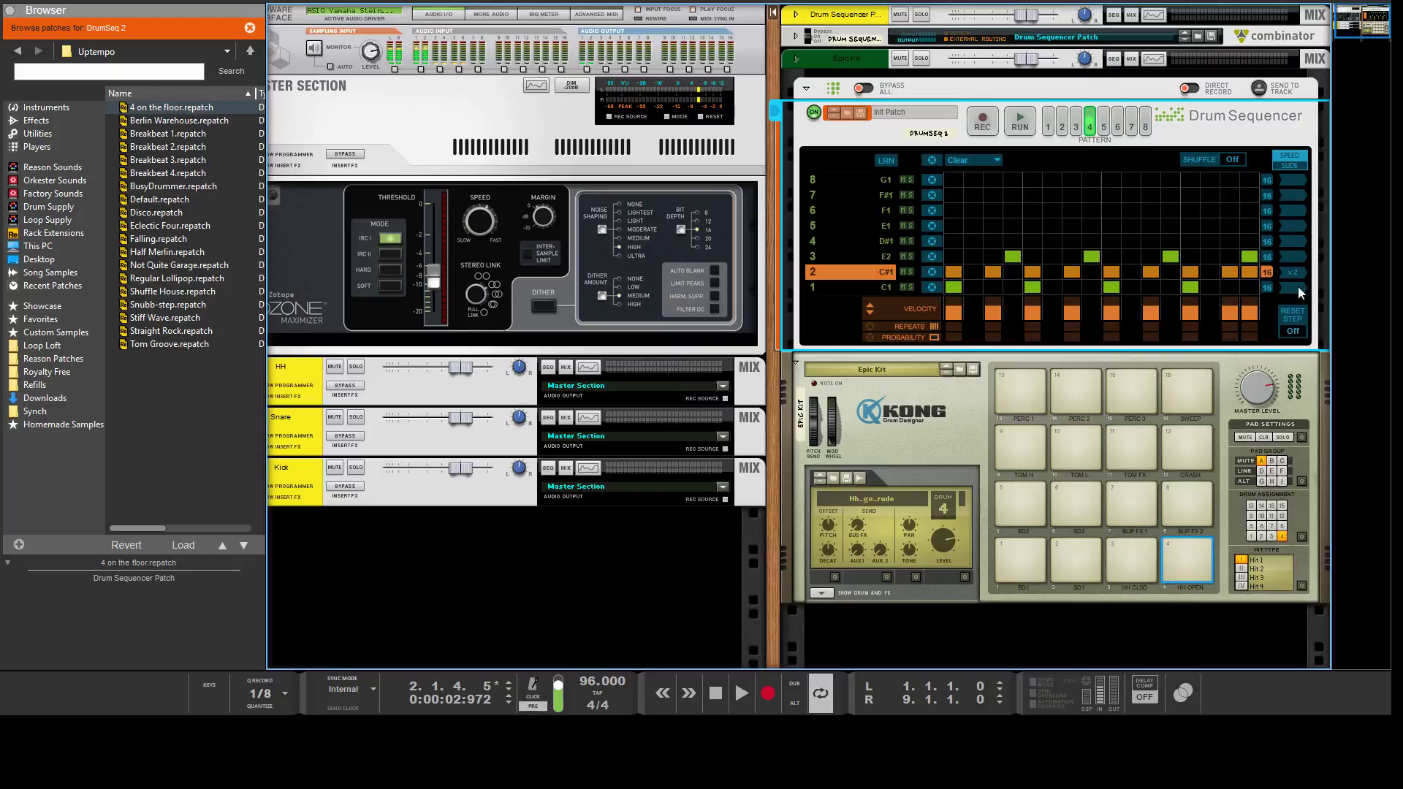
# - Set the C#1 lane to x0.5 speed and audition the pattern twice
pyautogui.click(1290, 271)
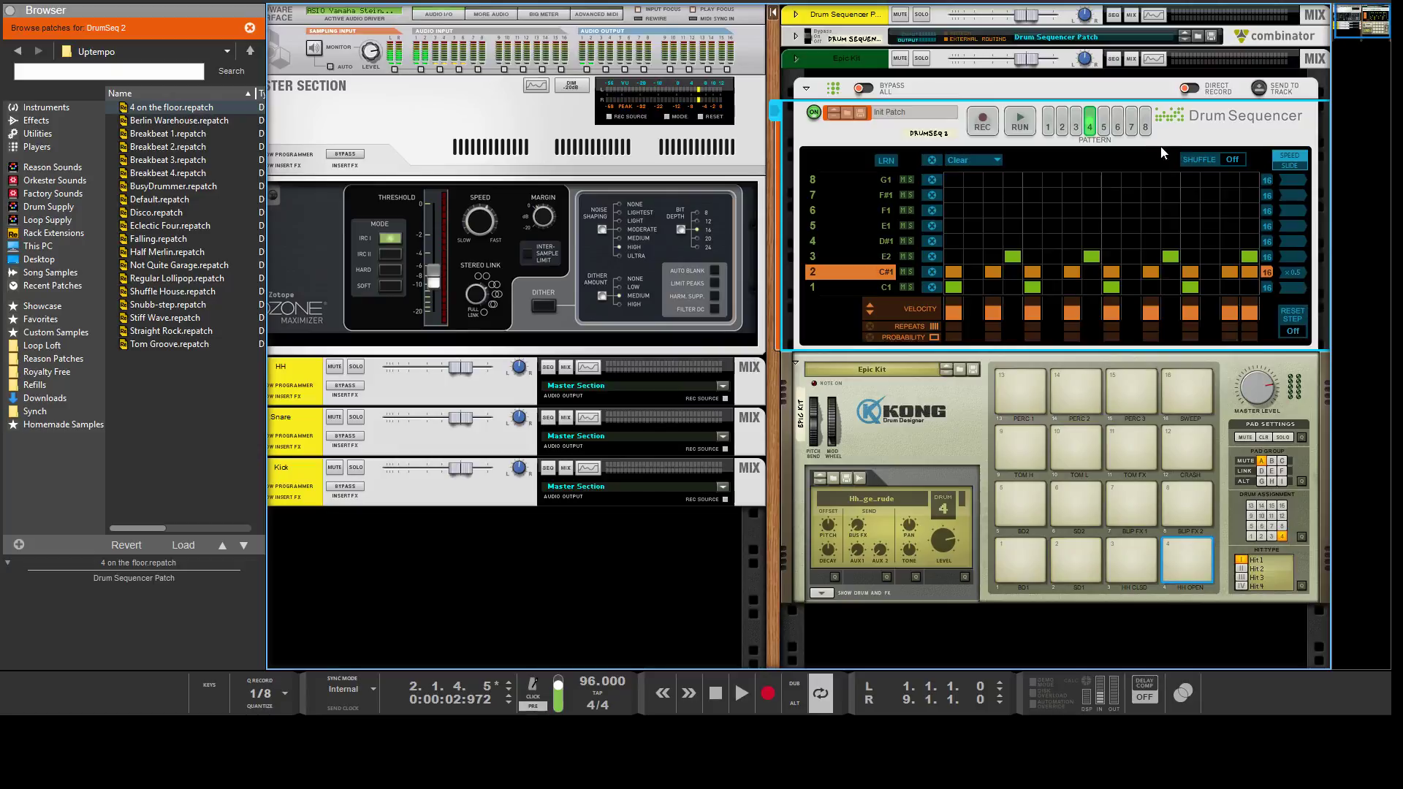
pyautogui.click(1032, 121)
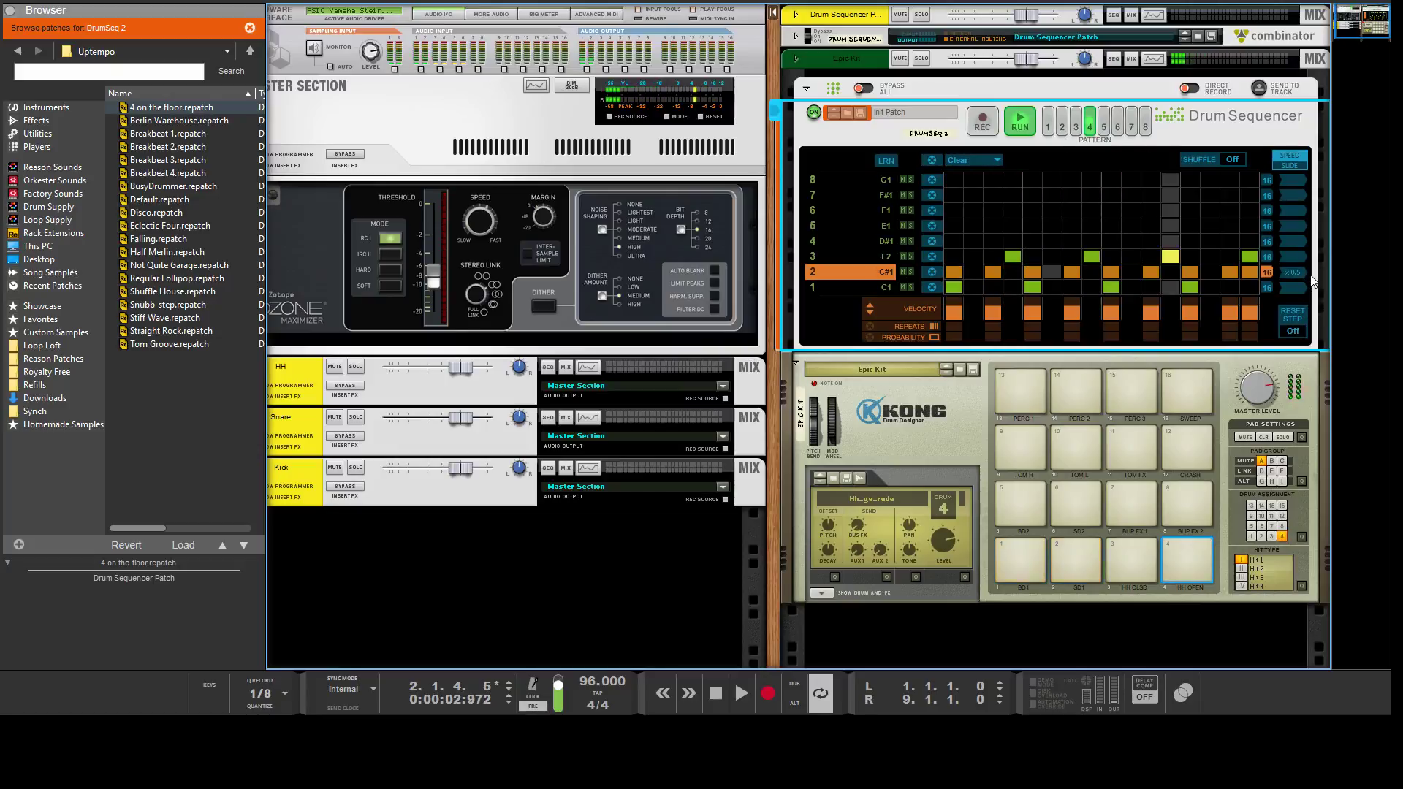
pyautogui.click(1020, 122)
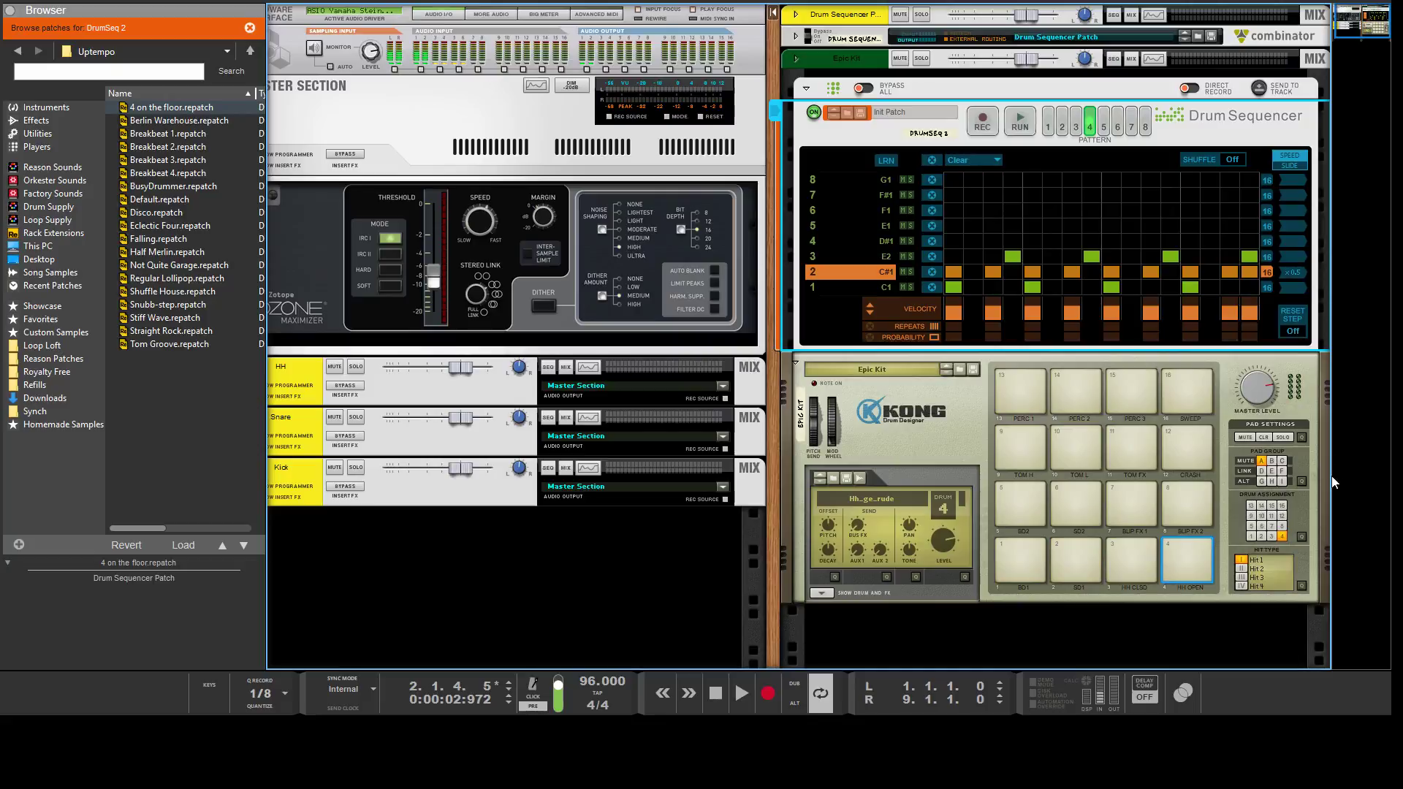
pyautogui.click(1016, 119)
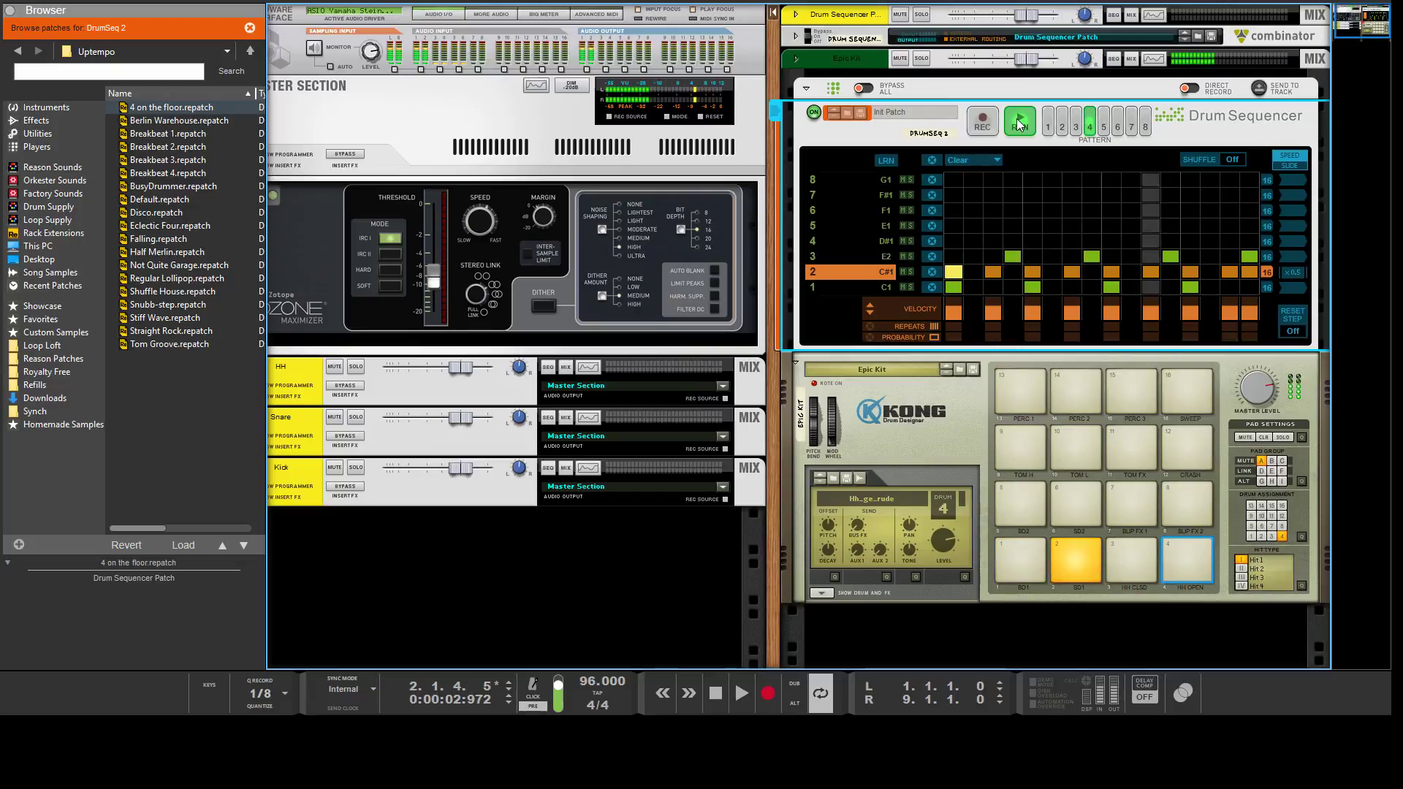
pyautogui.click(1017, 121)
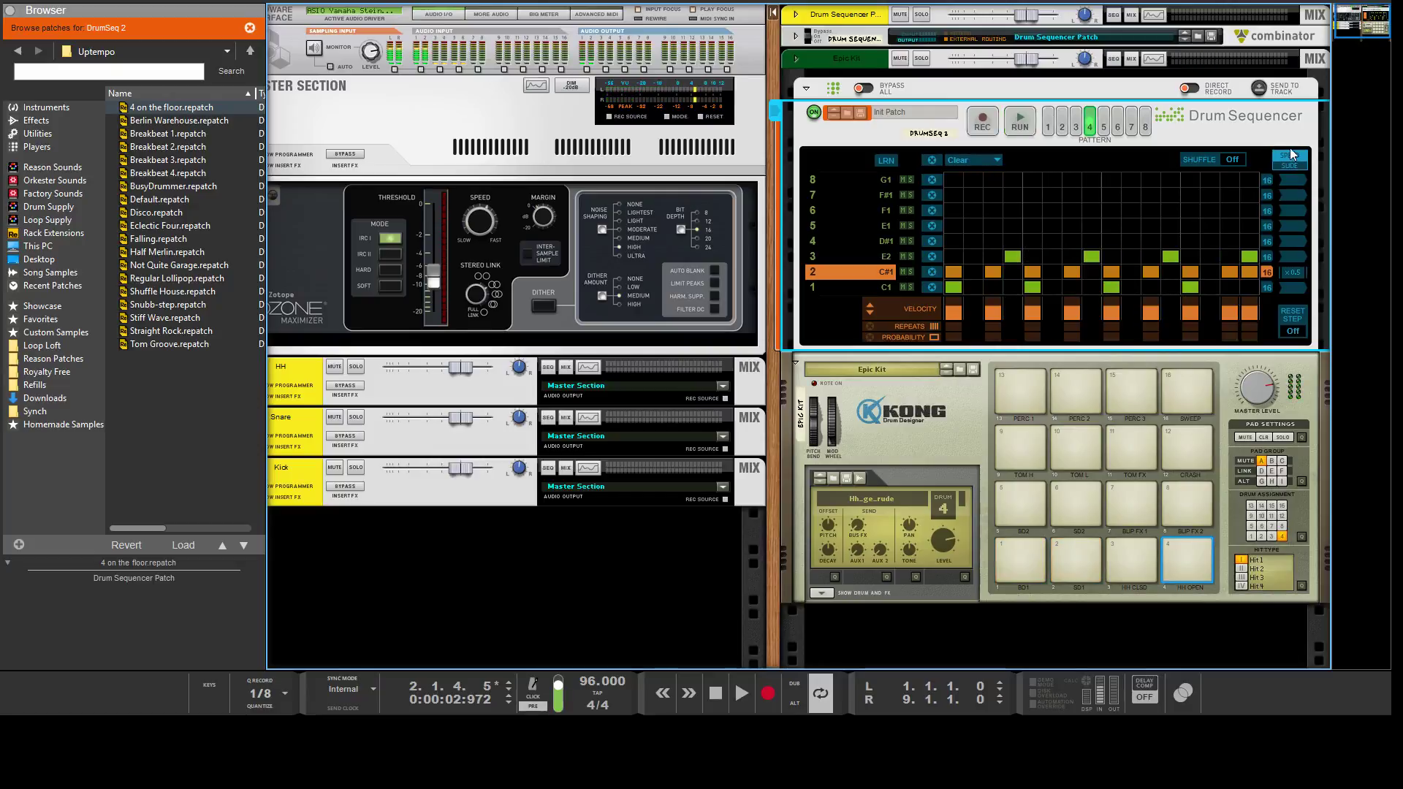
# - Switch the lane display to Slide and raise the C#1 lane's slide offset during playback
pyautogui.click(1297, 164)
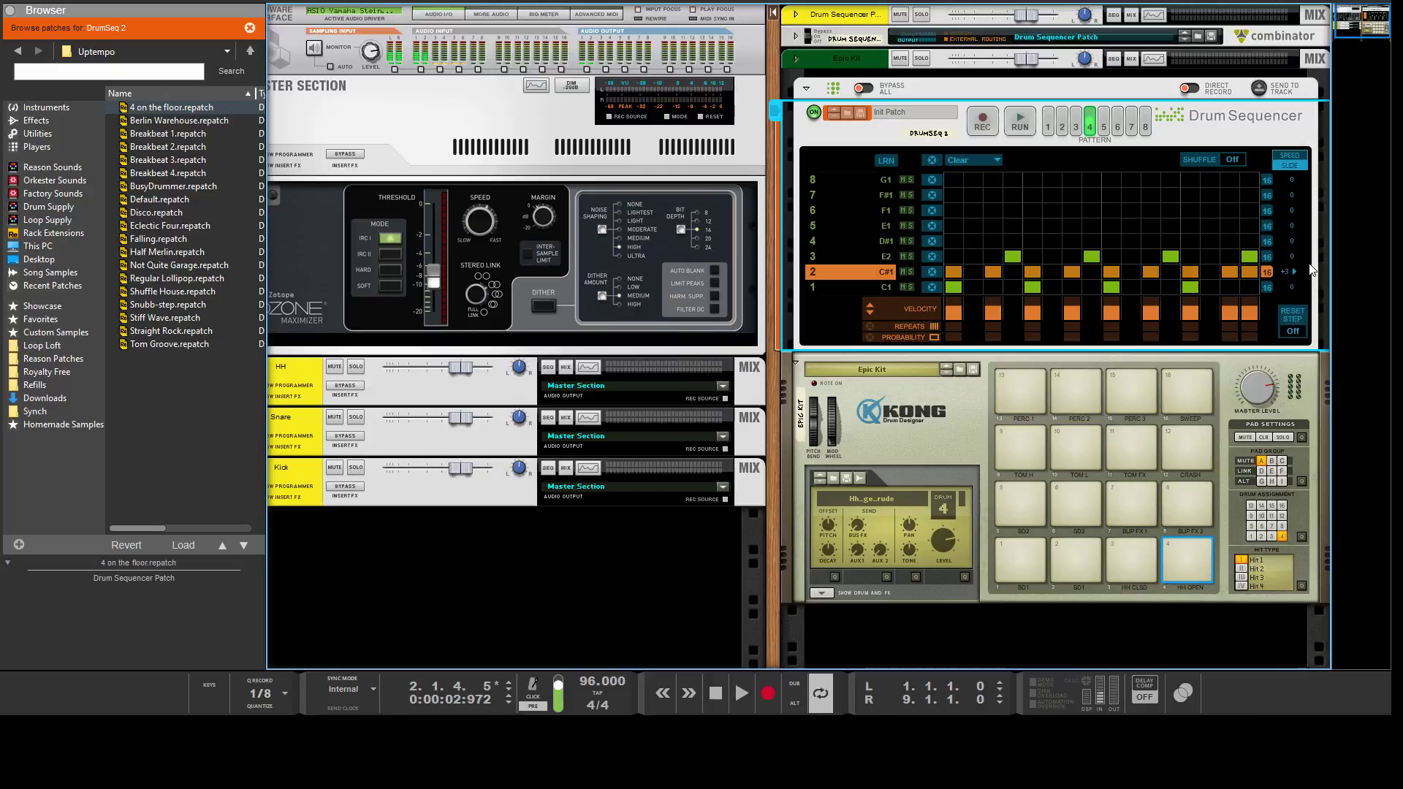
pyautogui.click(1293, 158)
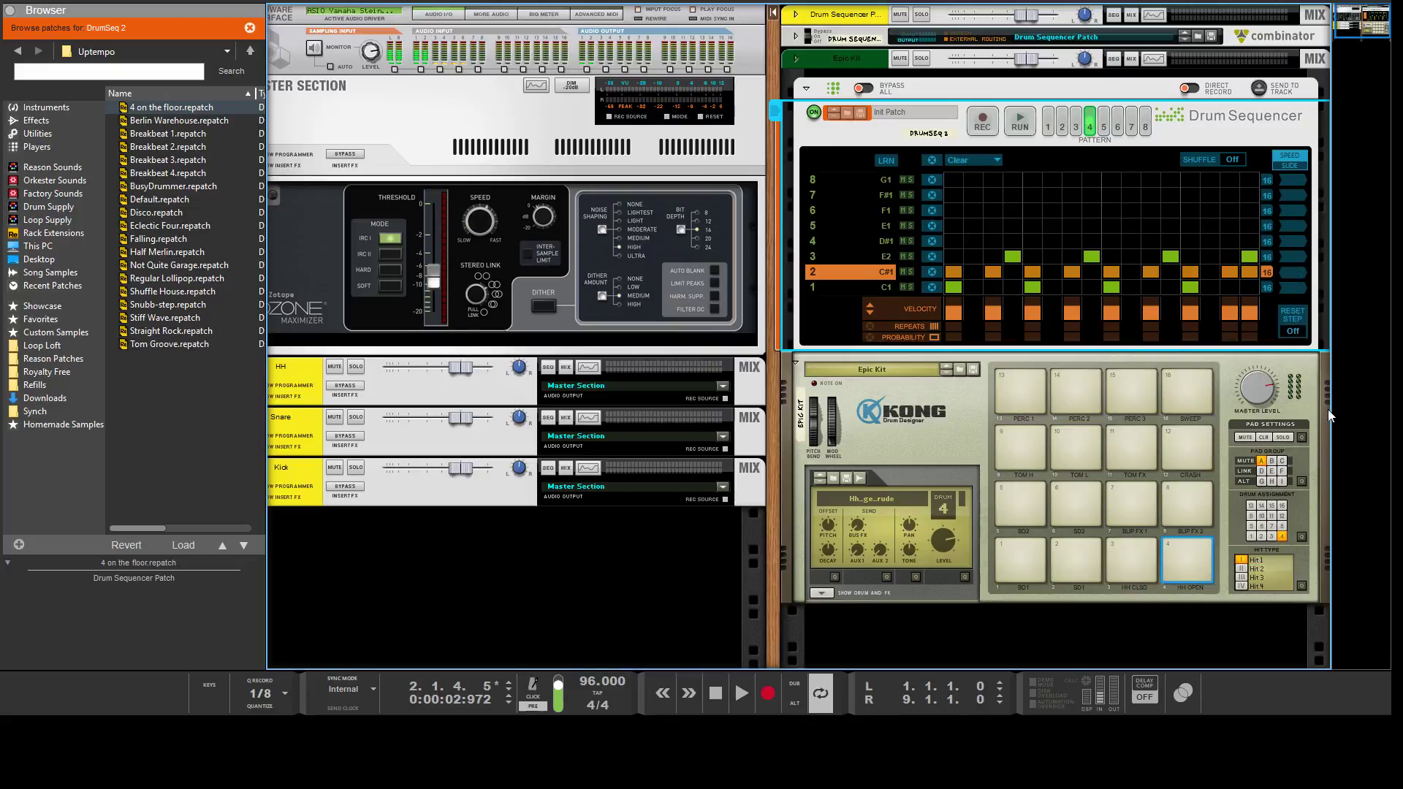
pyautogui.click(1290, 164)
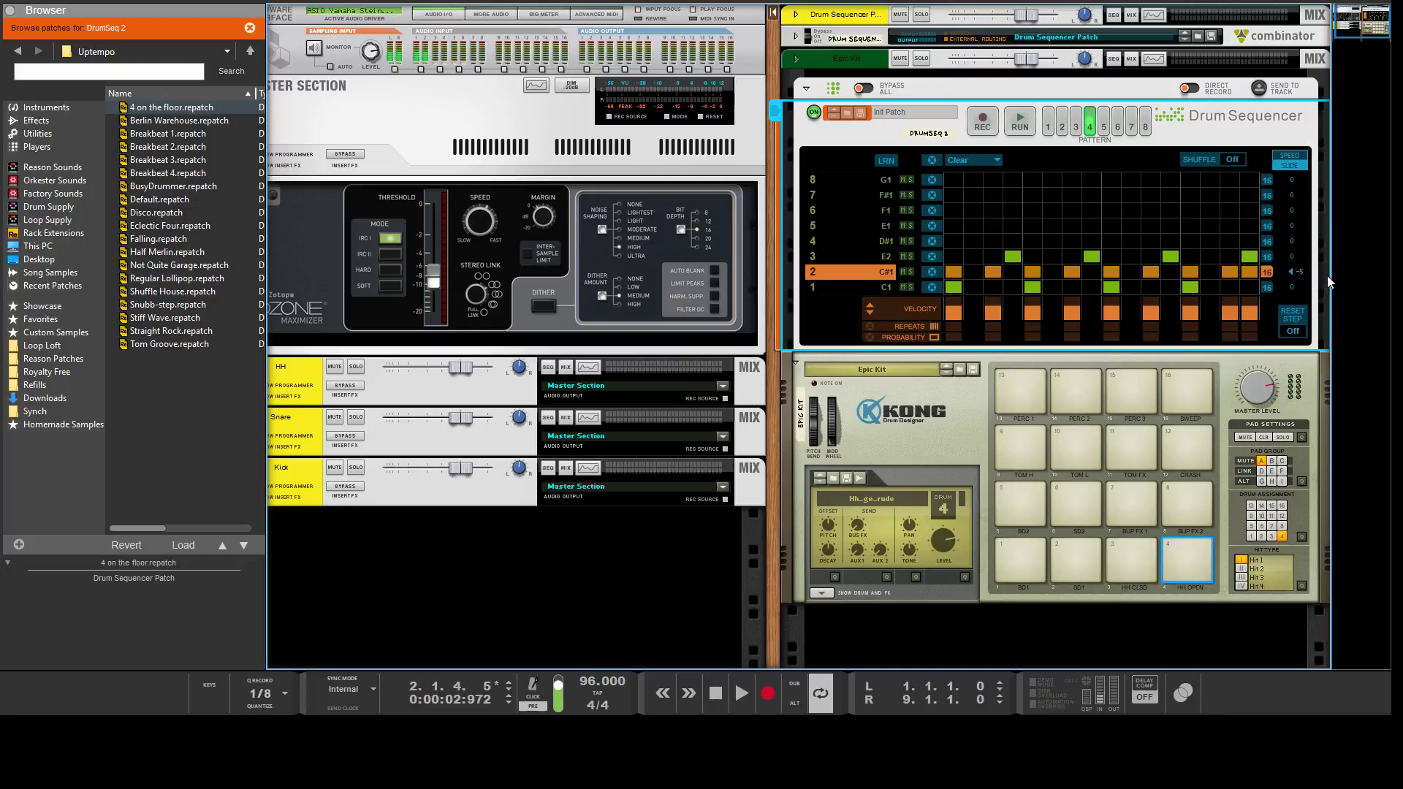
pyautogui.click(1017, 126)
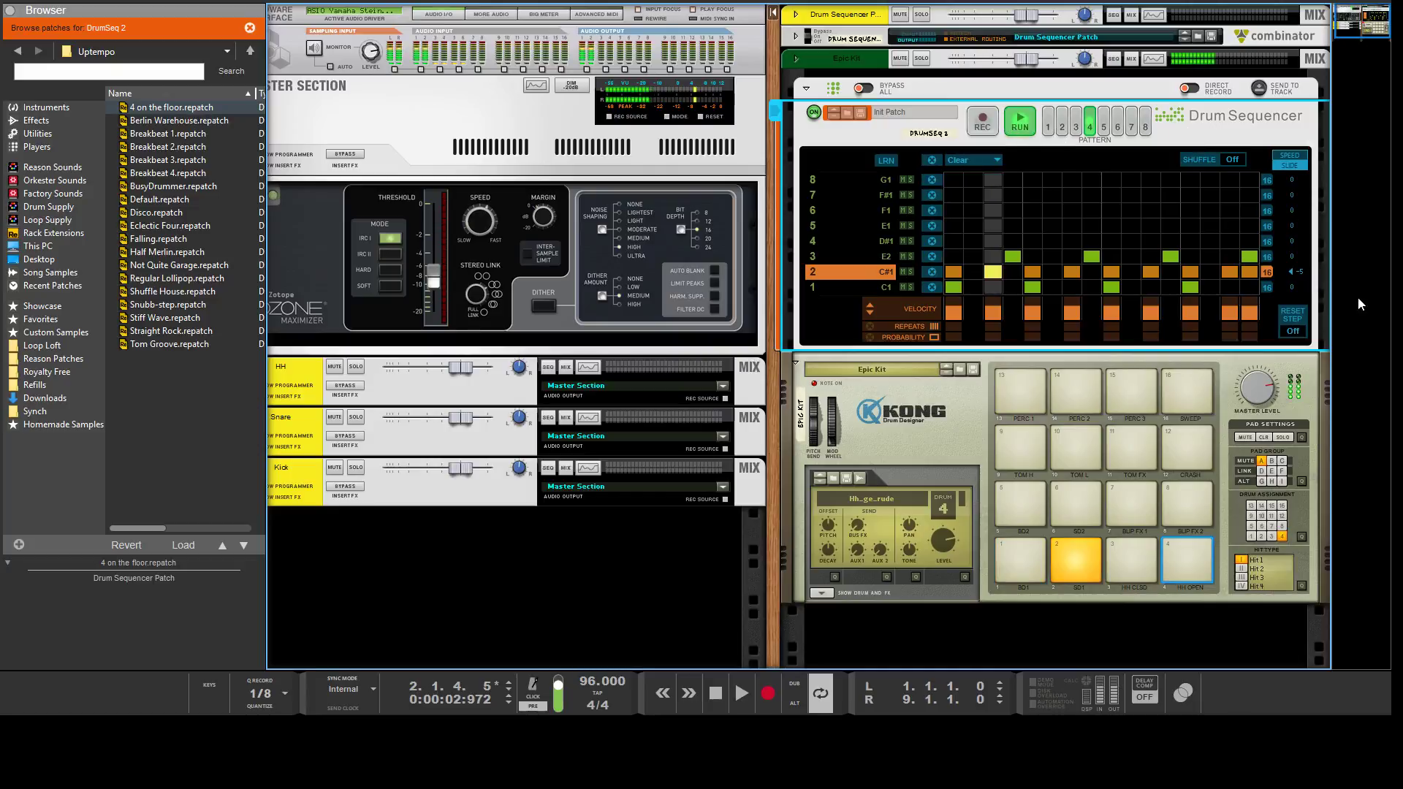
pyautogui.moveTo(1301, 271); pyautogui.dragTo(1335, 151)
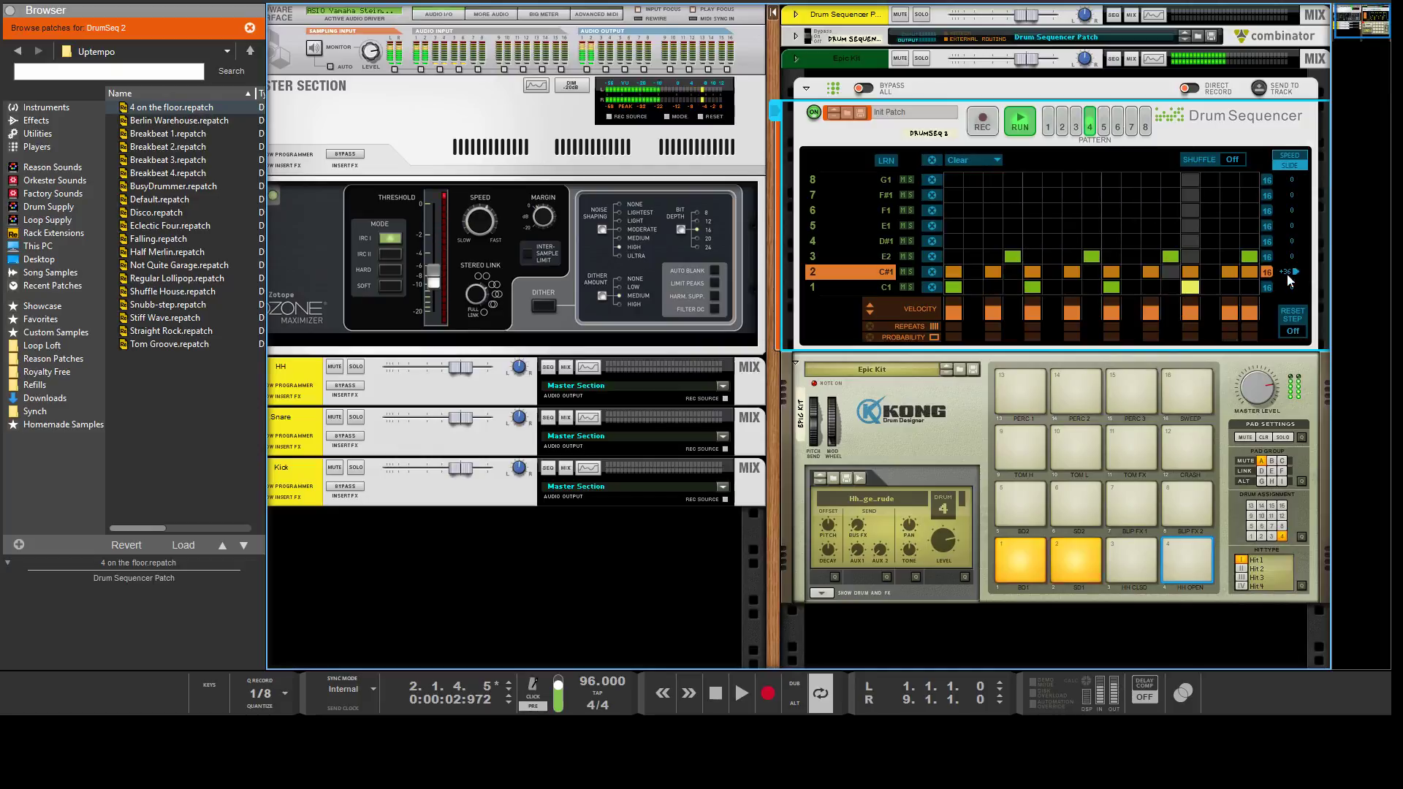
pyautogui.moveTo(1286, 245); pyautogui.dragTo(1288, 283)
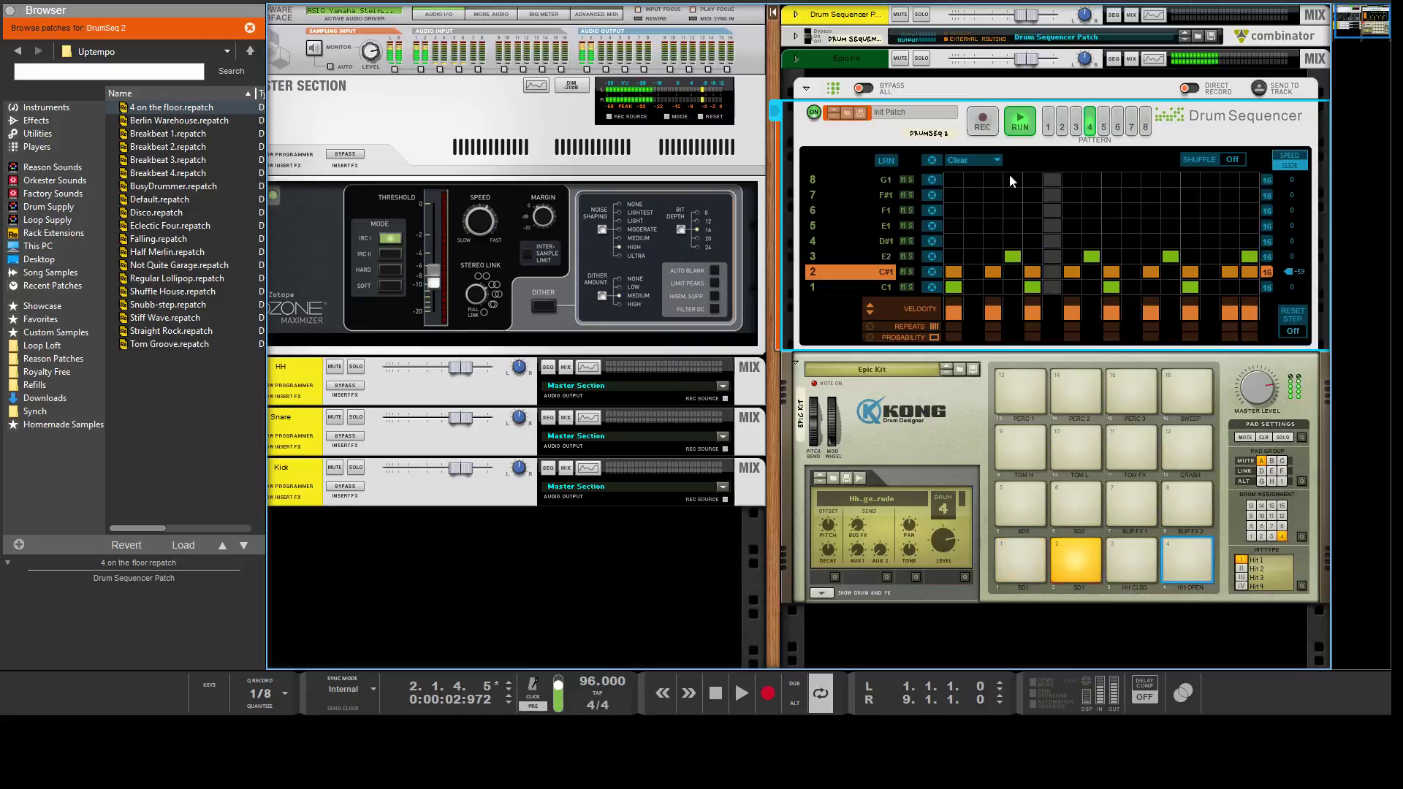
pyautogui.click(1027, 124)
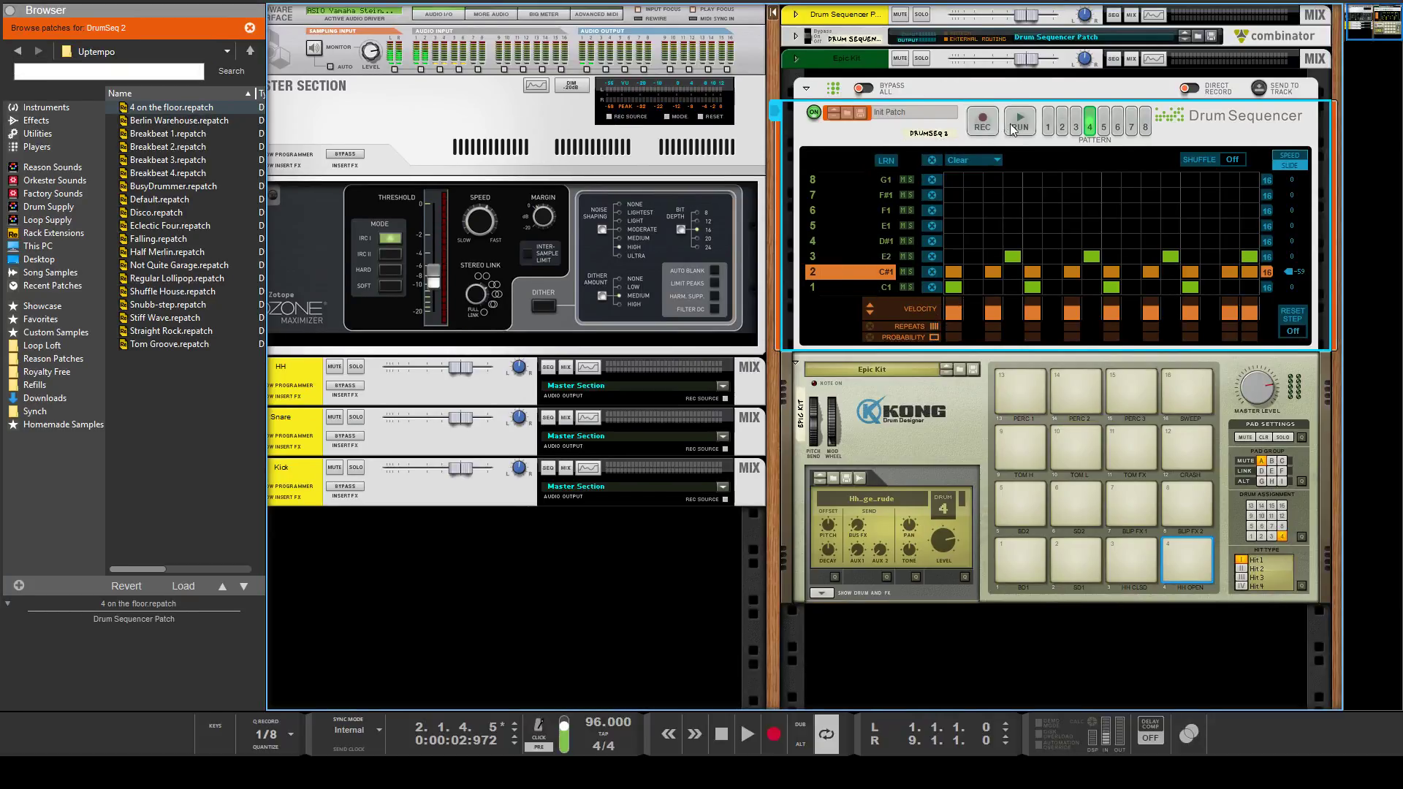
# - Switch to pattern 3 and select the D#1 lane for velocity editing
pyautogui.click(1075, 127)
pyautogui.click(1061, 128)
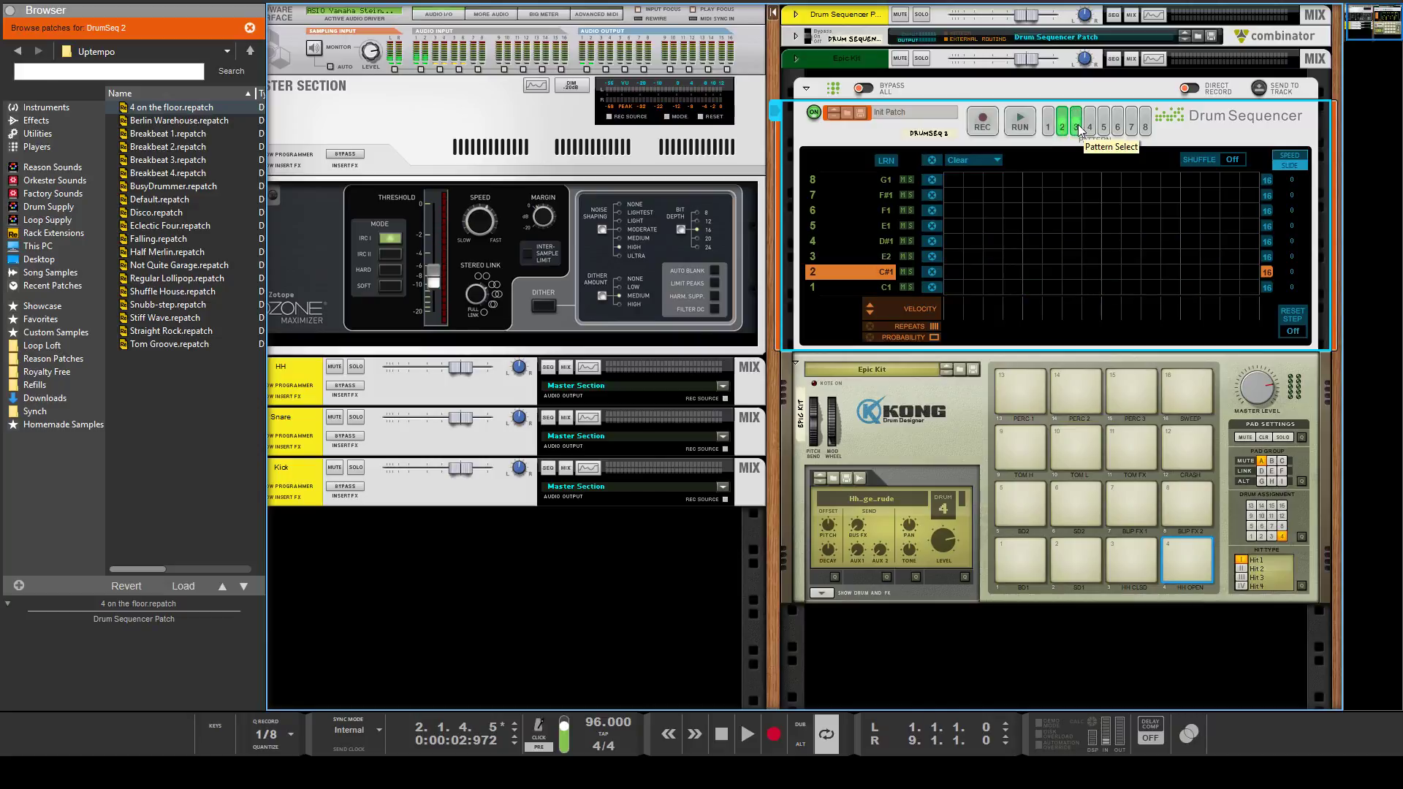
pyautogui.click(1076, 127)
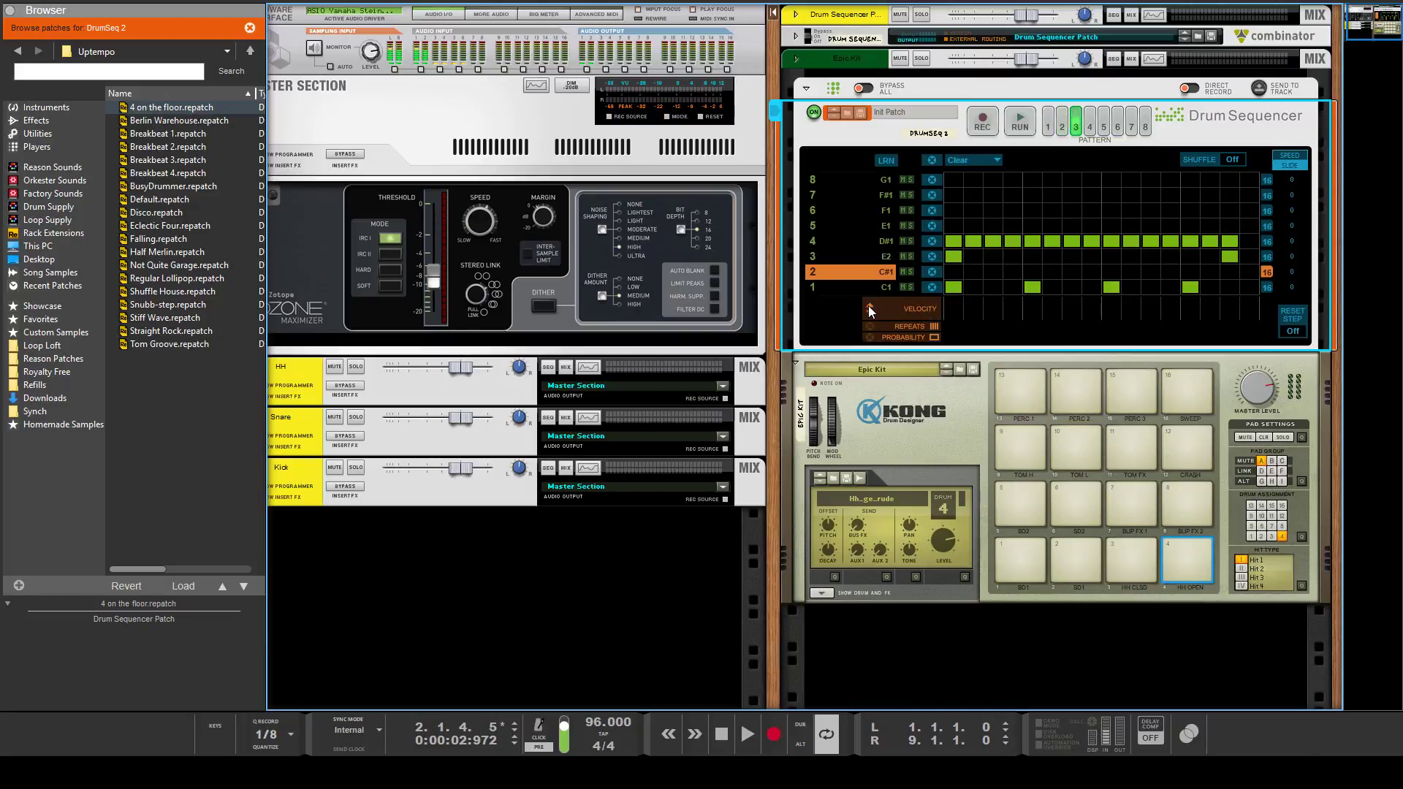
pyautogui.click(857, 245)
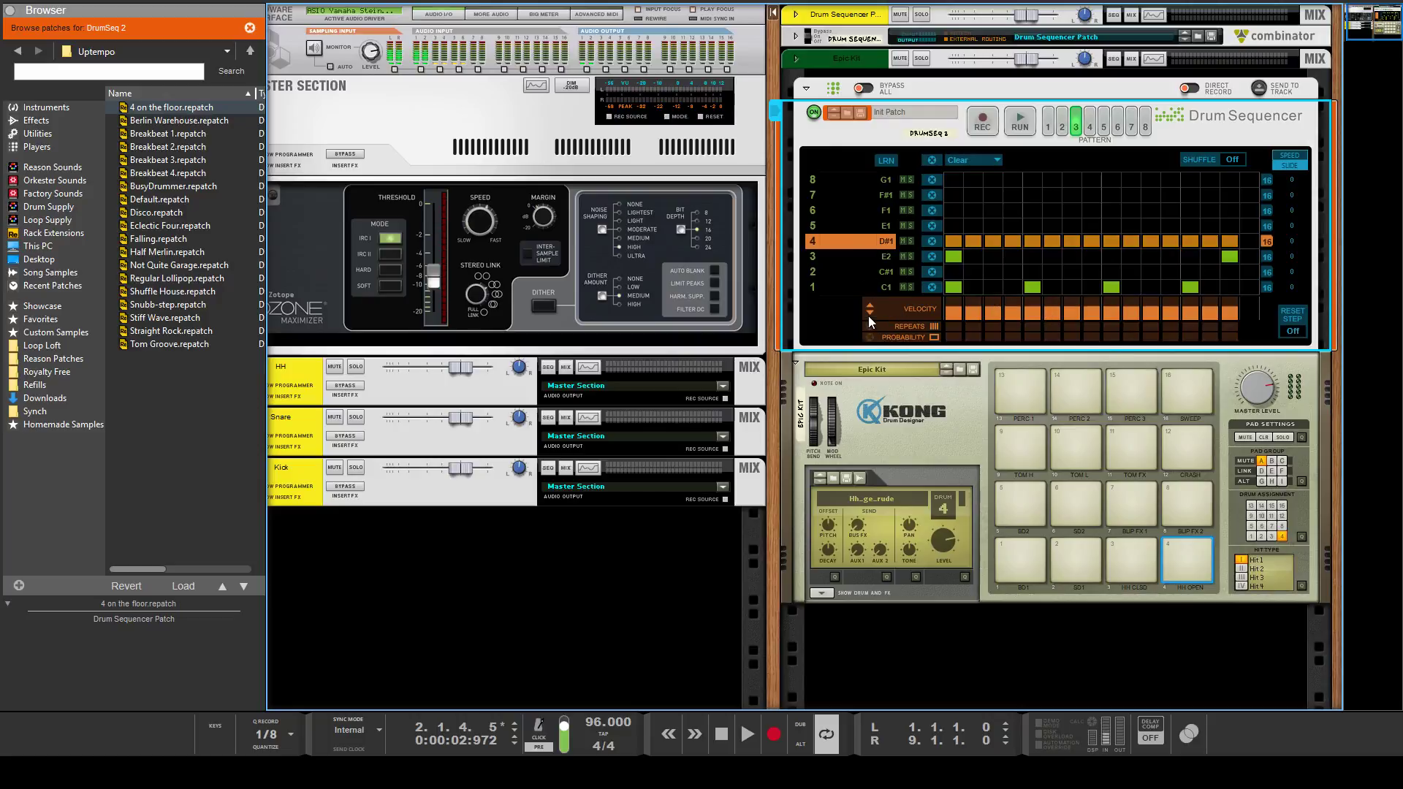
pyautogui.moveTo(869, 313); pyautogui.dragTo(884, 308)
# - Lower D#1 velocities on steps 2, 4, 6, 10 and 14, raise step 12, then audition
pyautogui.click(975, 309)
pyautogui.click(1013, 313)
pyautogui.click(1052, 310)
pyautogui.moveTo(1091, 313); pyautogui.dragTo(1090, 472)
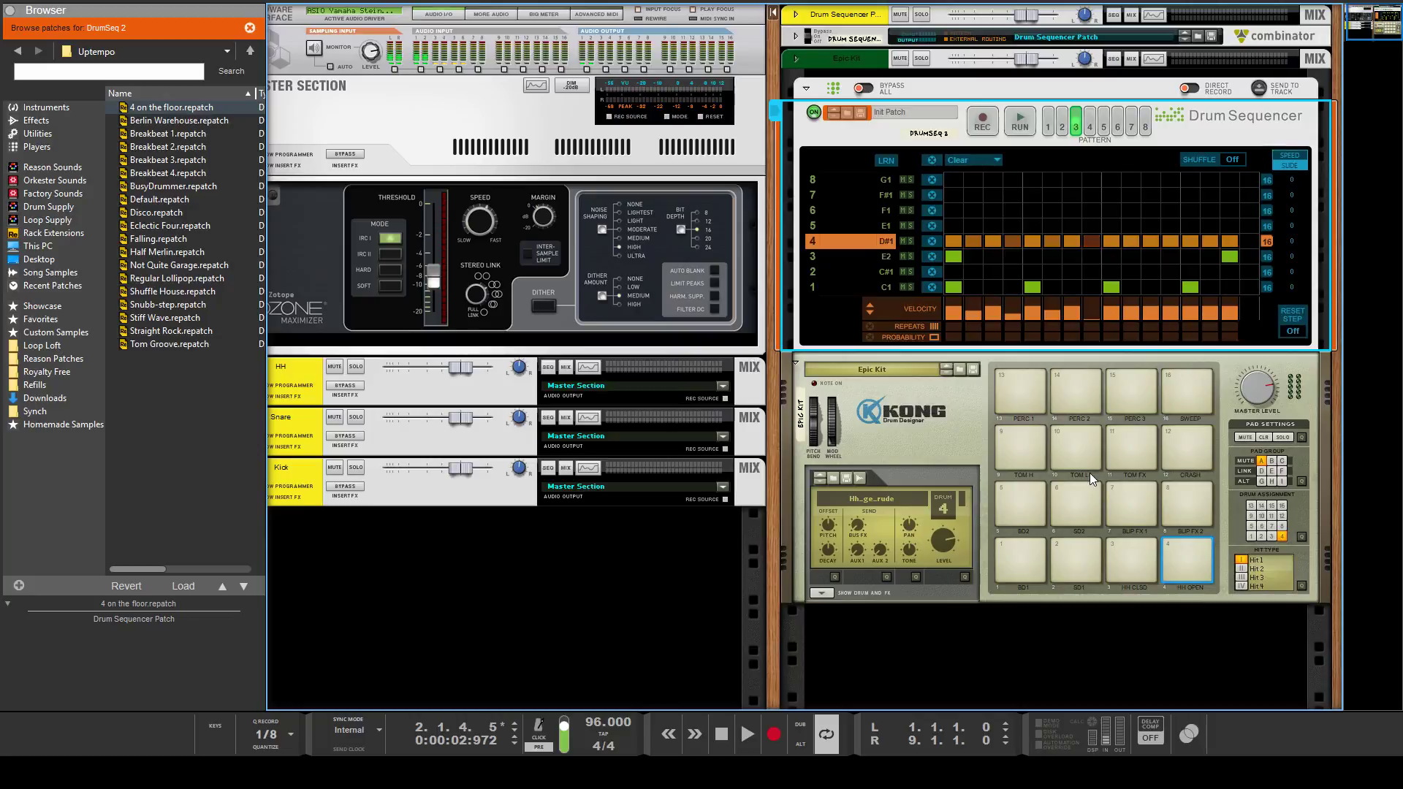
pyautogui.click(1089, 313)
pyautogui.click(1089, 307)
pyautogui.moveTo(1124, 310); pyautogui.dragTo(1129, 314)
pyautogui.click(1169, 303)
pyautogui.click(1210, 318)
pyautogui.click(1211, 315)
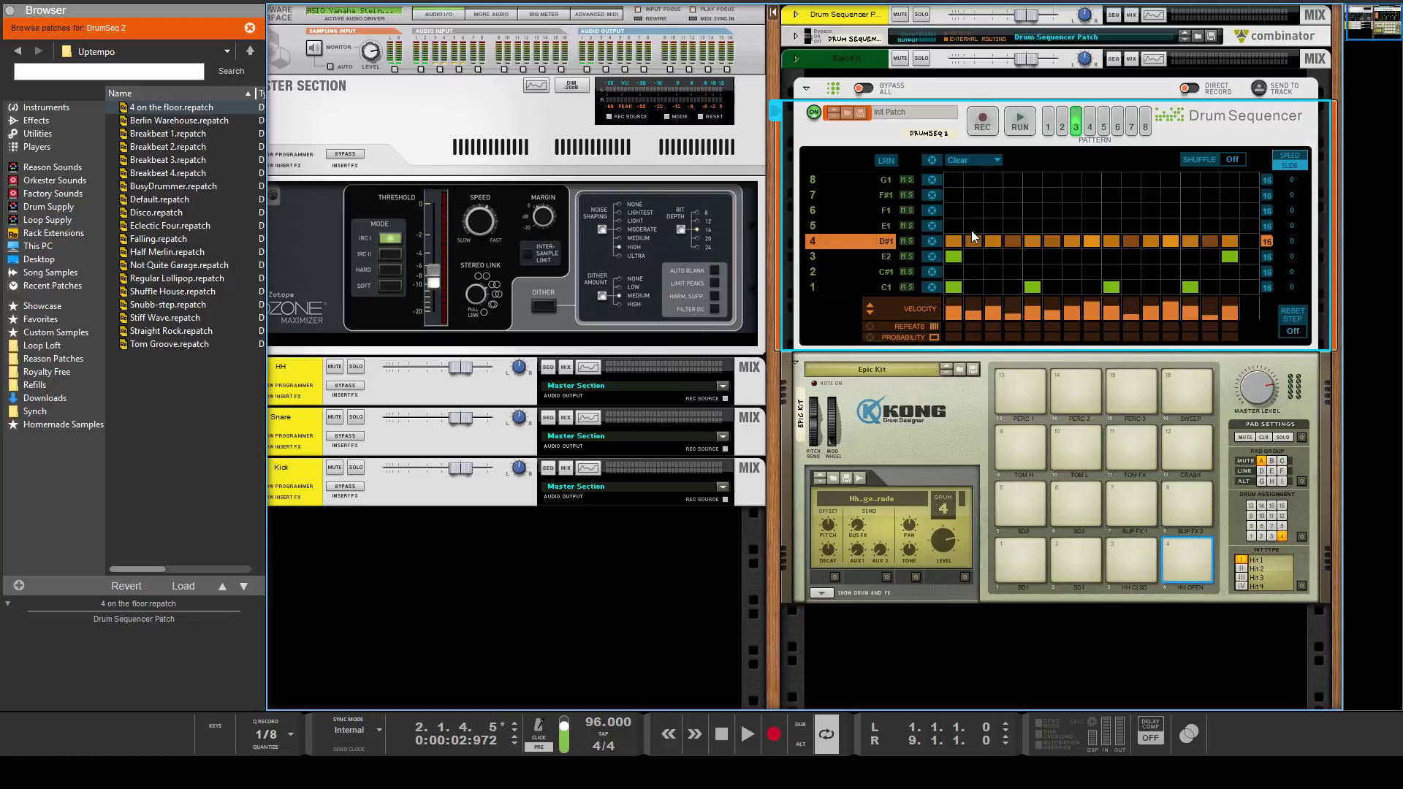
pyautogui.click(1023, 121)
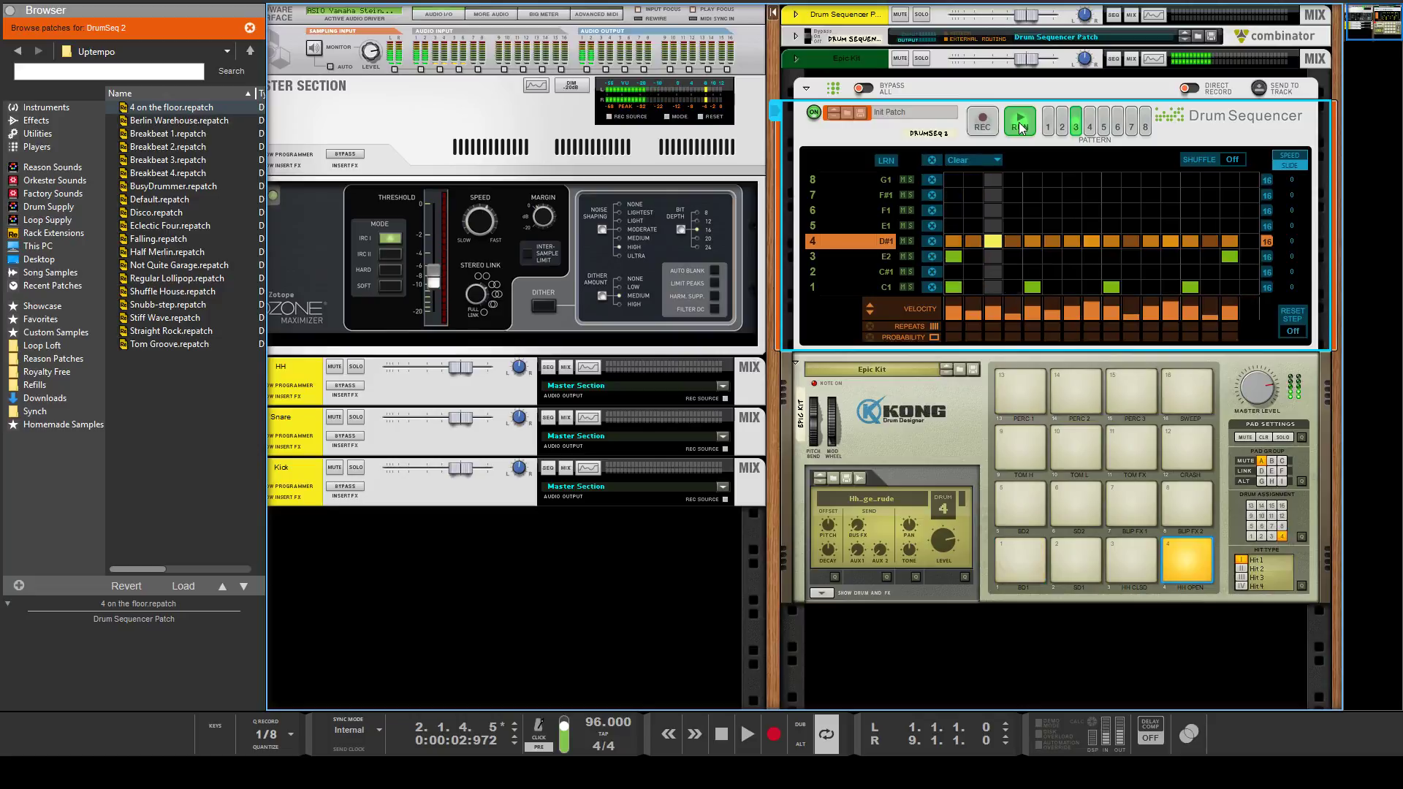
pyautogui.click(1021, 124)
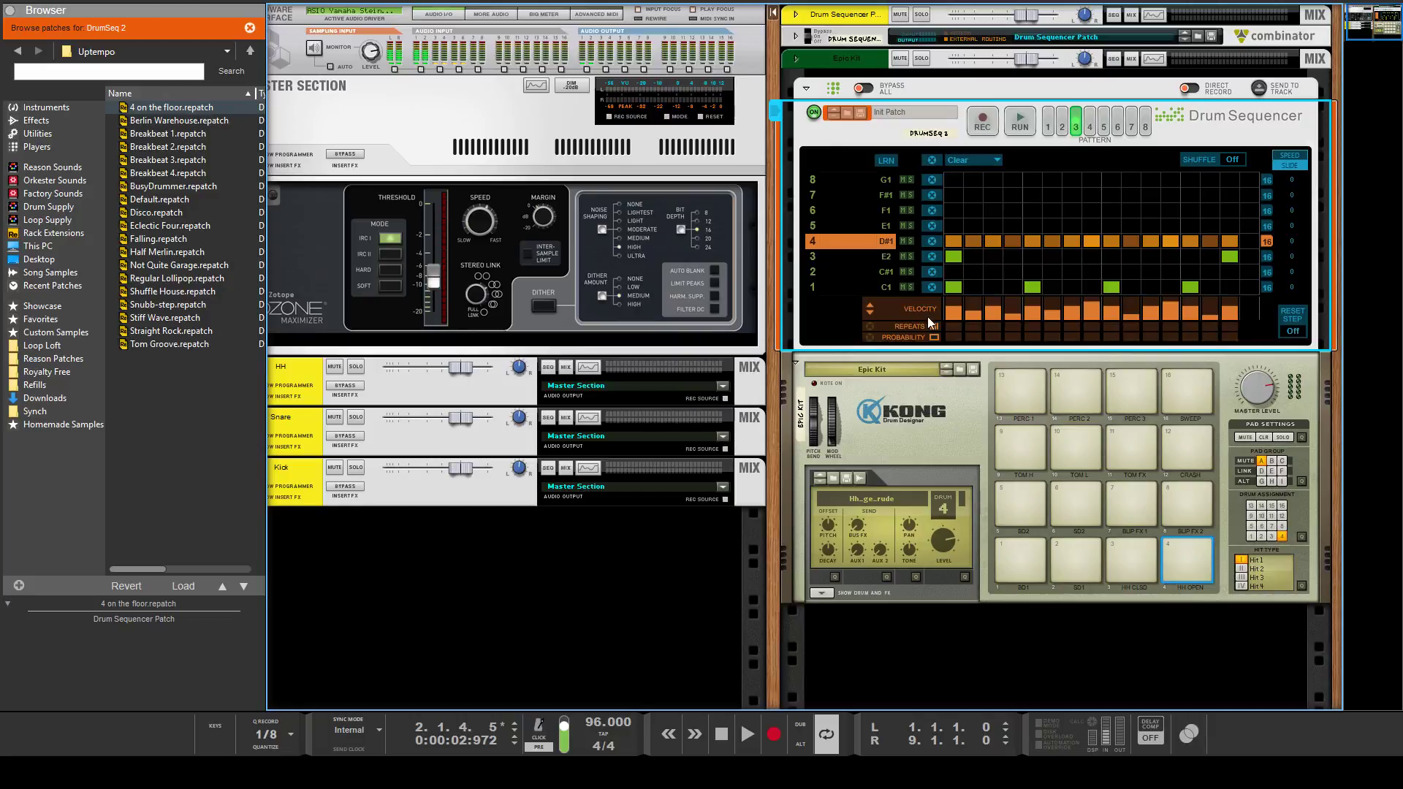
# - Add repeats on D#1 steps 2 and 5 (5 repeats) and flams on steps 8–9, then audition
pyautogui.moveTo(971, 327); pyautogui.dragTo(970, 315)
pyautogui.moveTo(1025, 305); pyautogui.dragTo(1025, 296)
pyautogui.moveTo(1098, 326); pyautogui.dragTo(1081, 143)
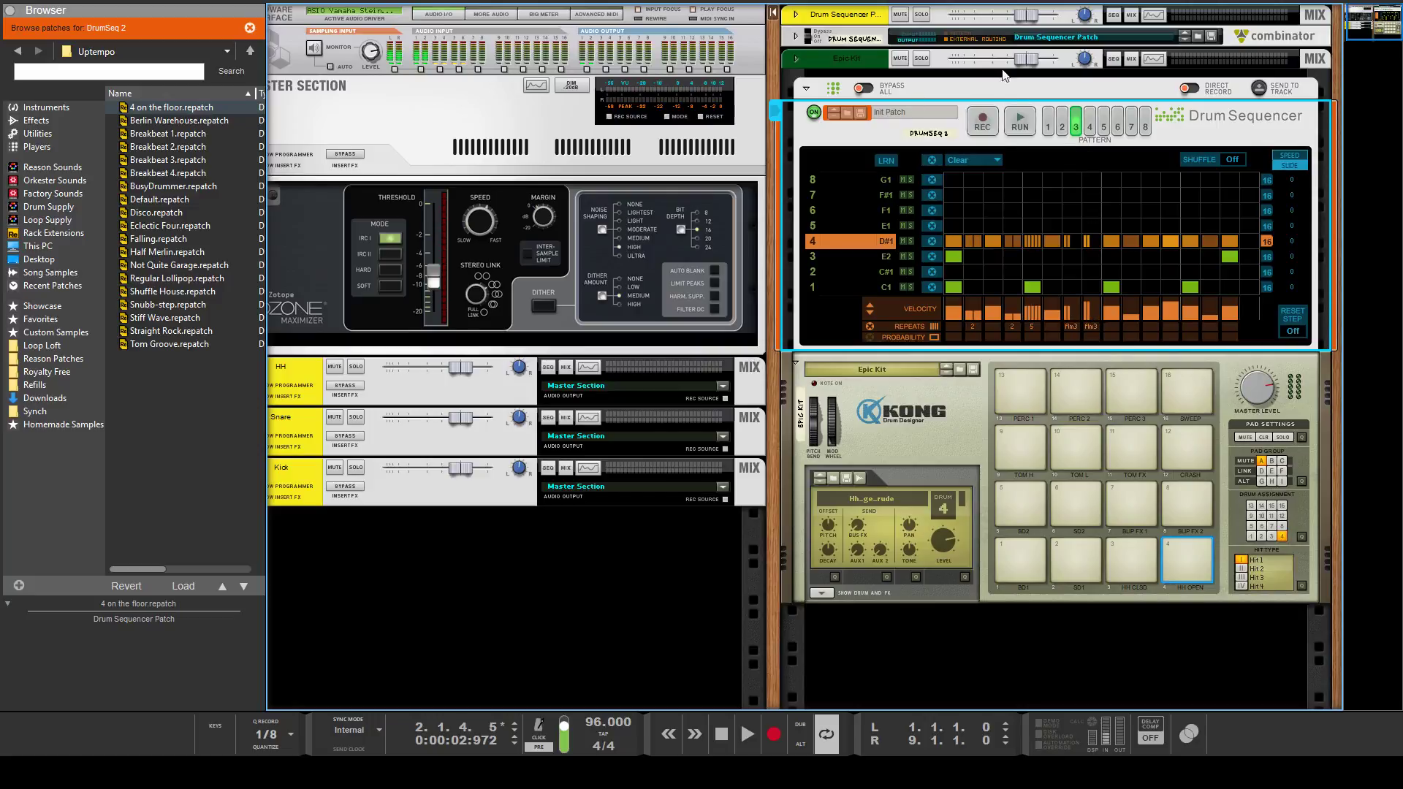
pyautogui.click(1018, 124)
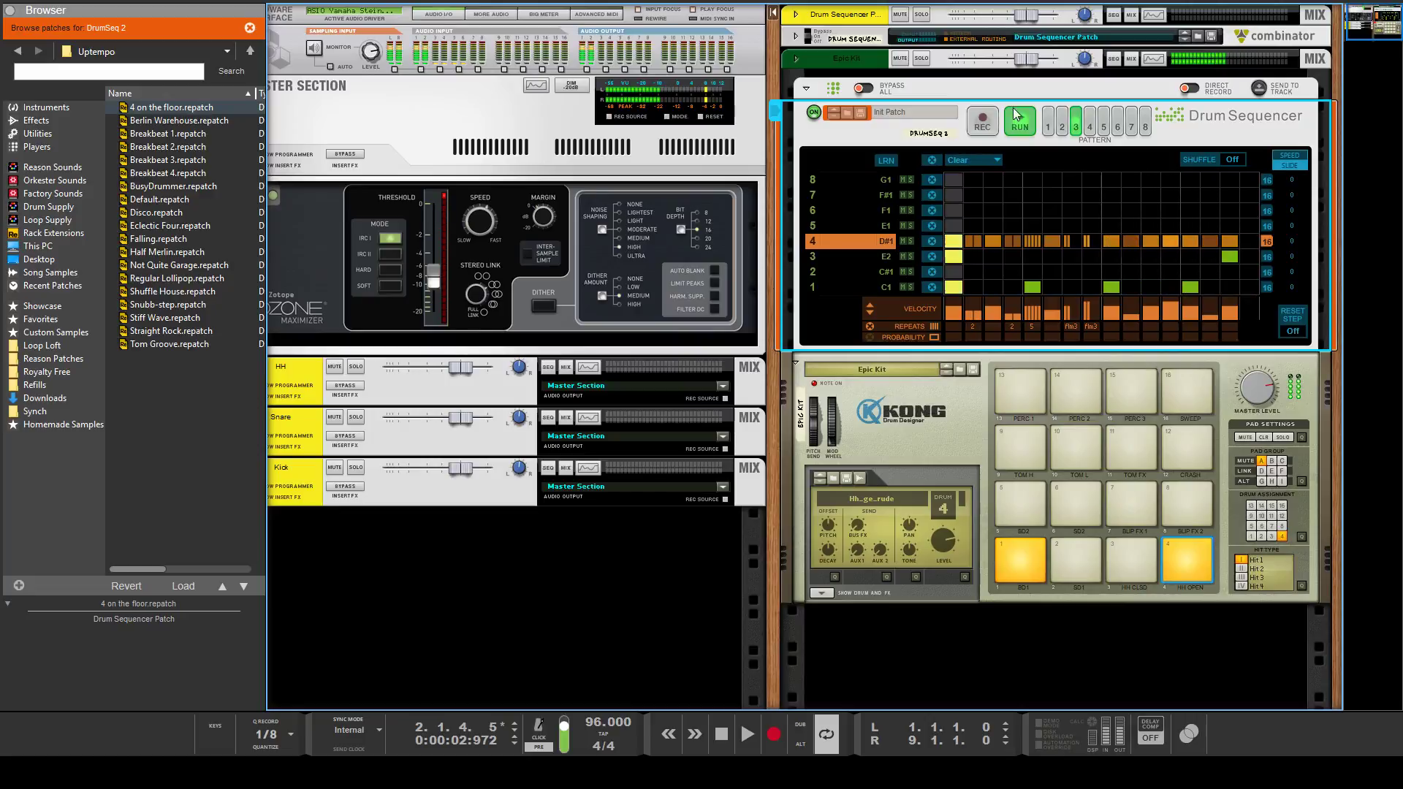
pyautogui.click(1010, 111)
# - Draw repeat values across D#1 steps 11 to 15 and play the pattern back
pyautogui.moveTo(1156, 328); pyautogui.dragTo(1221, 172)
pyautogui.click(1031, 111)
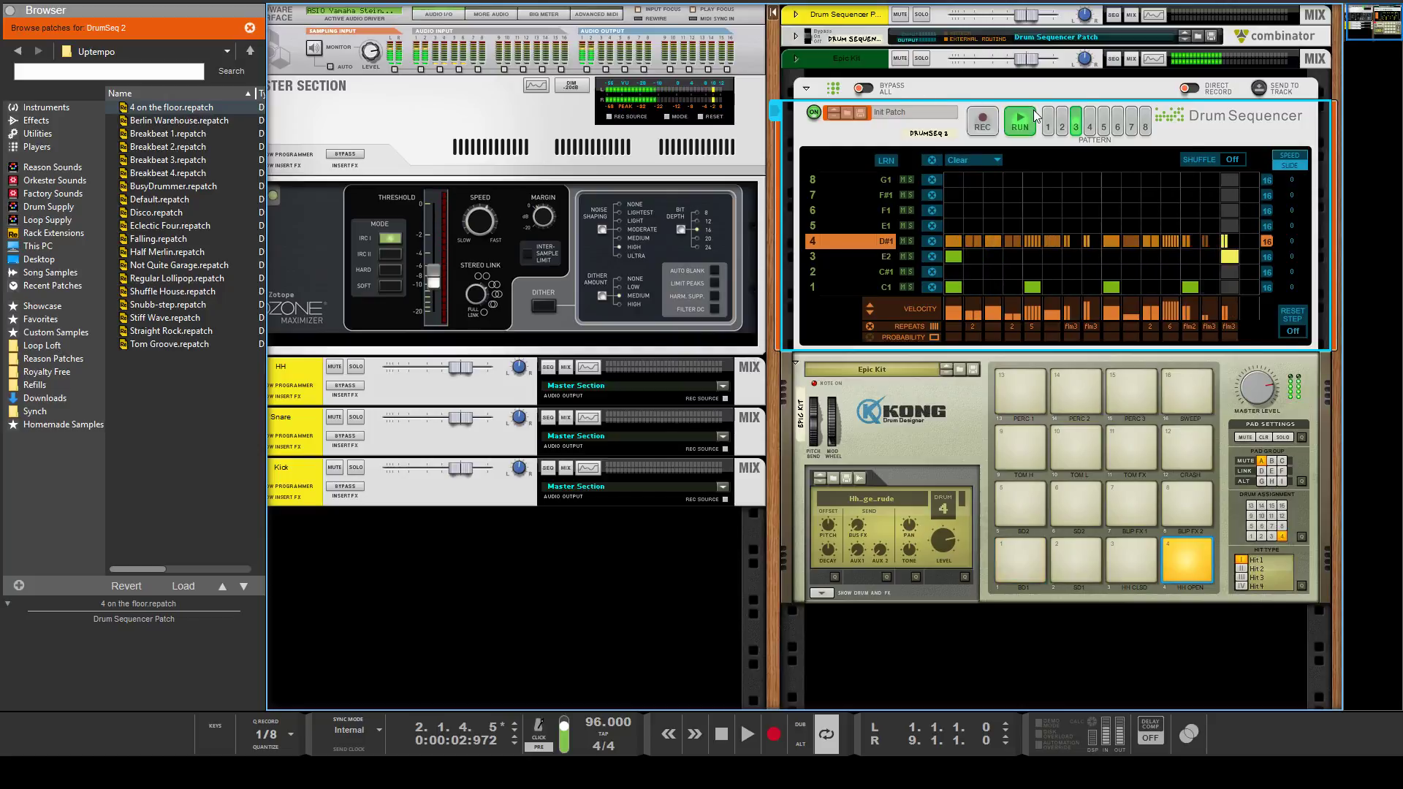
pyautogui.click(1016, 114)
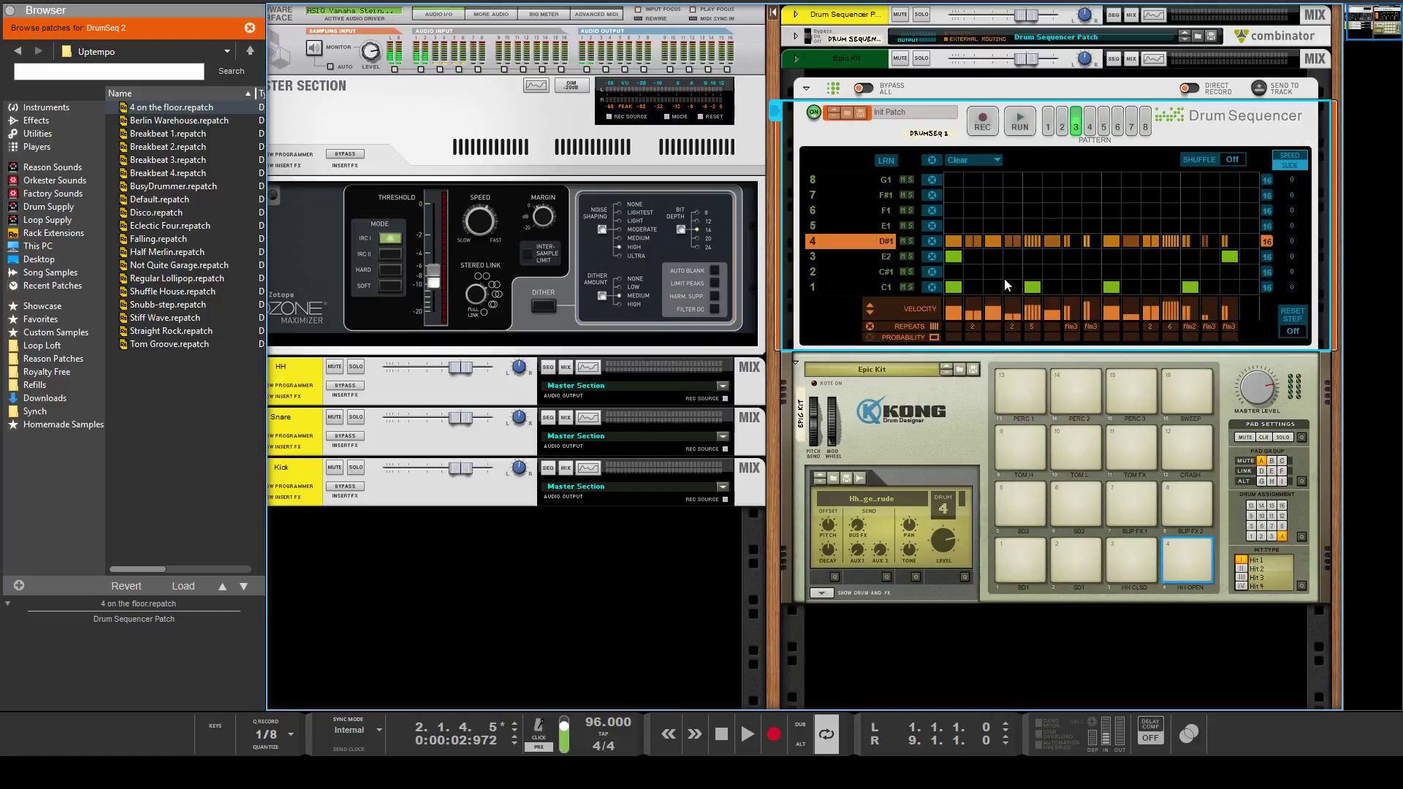
# - Set D#1 probabilities (step 3 60%, step 9 94%, steps 11–12 lowered) and audition them
pyautogui.moveTo(1006, 336); pyautogui.dragTo(996, 361)
pyautogui.moveTo(989, 331); pyautogui.dragTo(1000, 213)
pyautogui.moveTo(993, 337); pyautogui.dragTo(1025, 315)
pyautogui.moveTo(1113, 341); pyautogui.dragTo(1114, 343)
pyautogui.moveTo(1154, 333); pyautogui.dragTo(1176, 349)
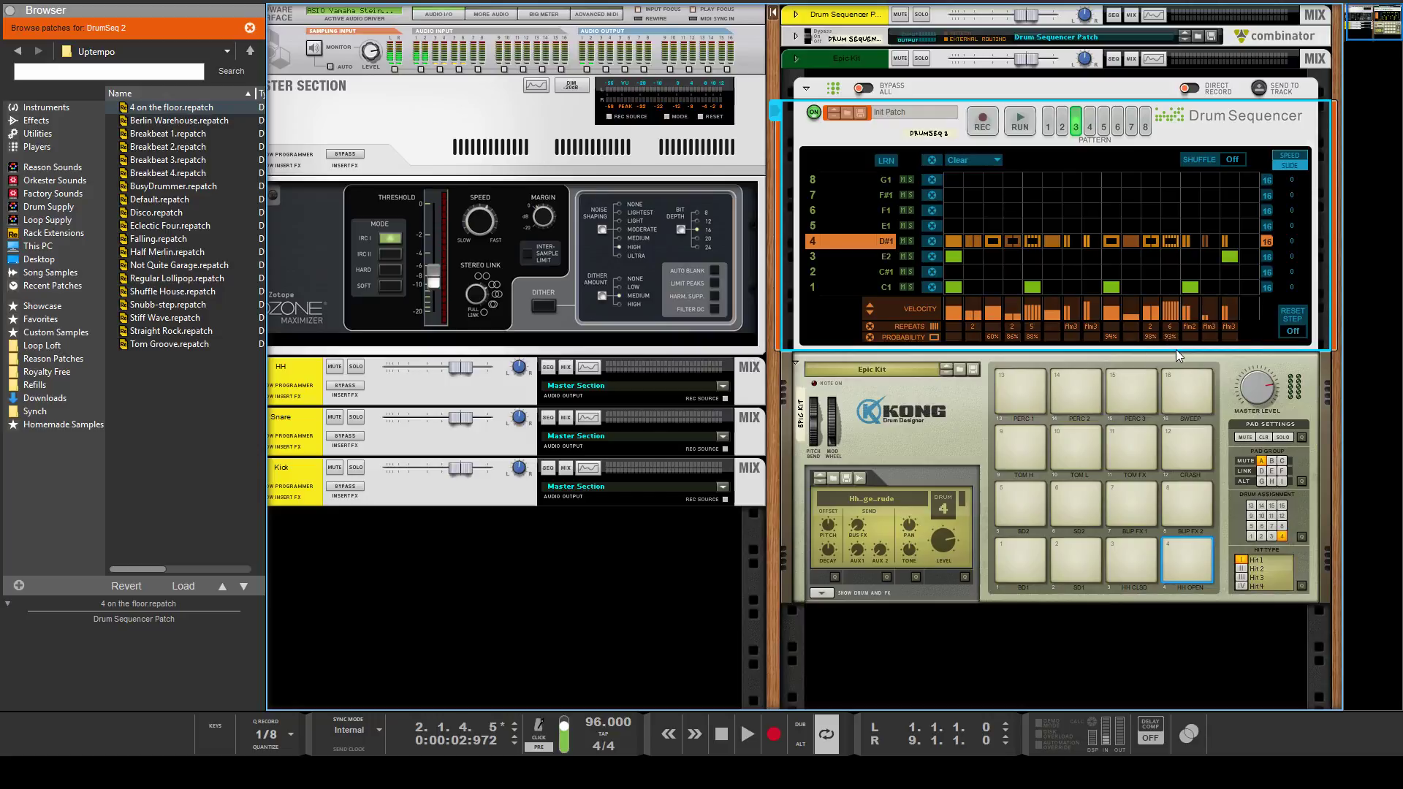
pyautogui.click(1024, 129)
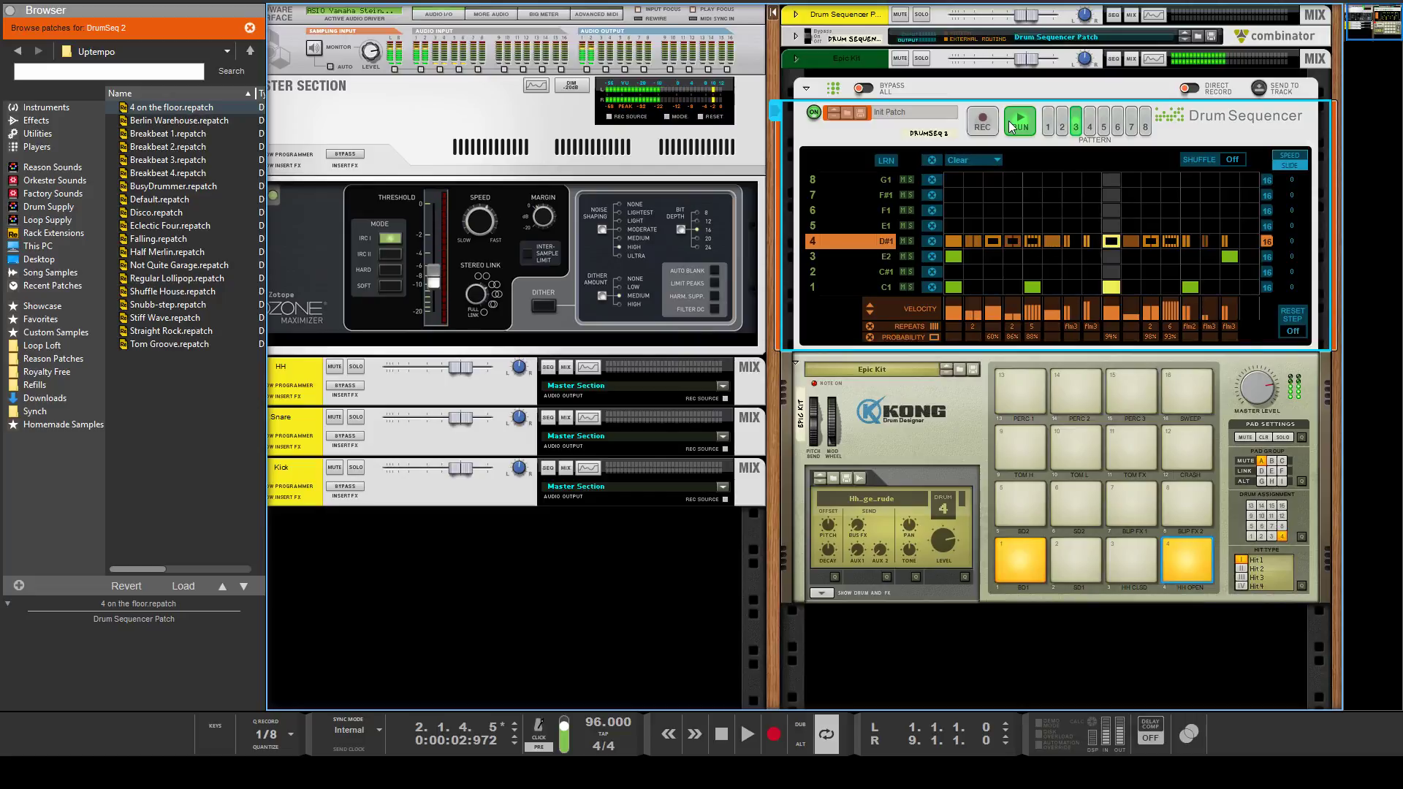
pyautogui.moveTo(1150, 336)
pyautogui.mouseDown()
pyautogui.moveTo(1159, 372)
pyautogui.moveTo(1109, 330)
pyautogui.moveTo(1093, 372)
pyautogui.moveTo(1117, 379)
pyautogui.moveTo(1037, 331)
pyautogui.moveTo(1014, 343)
pyautogui.moveTo(1007, 375)
pyautogui.mouseUp()
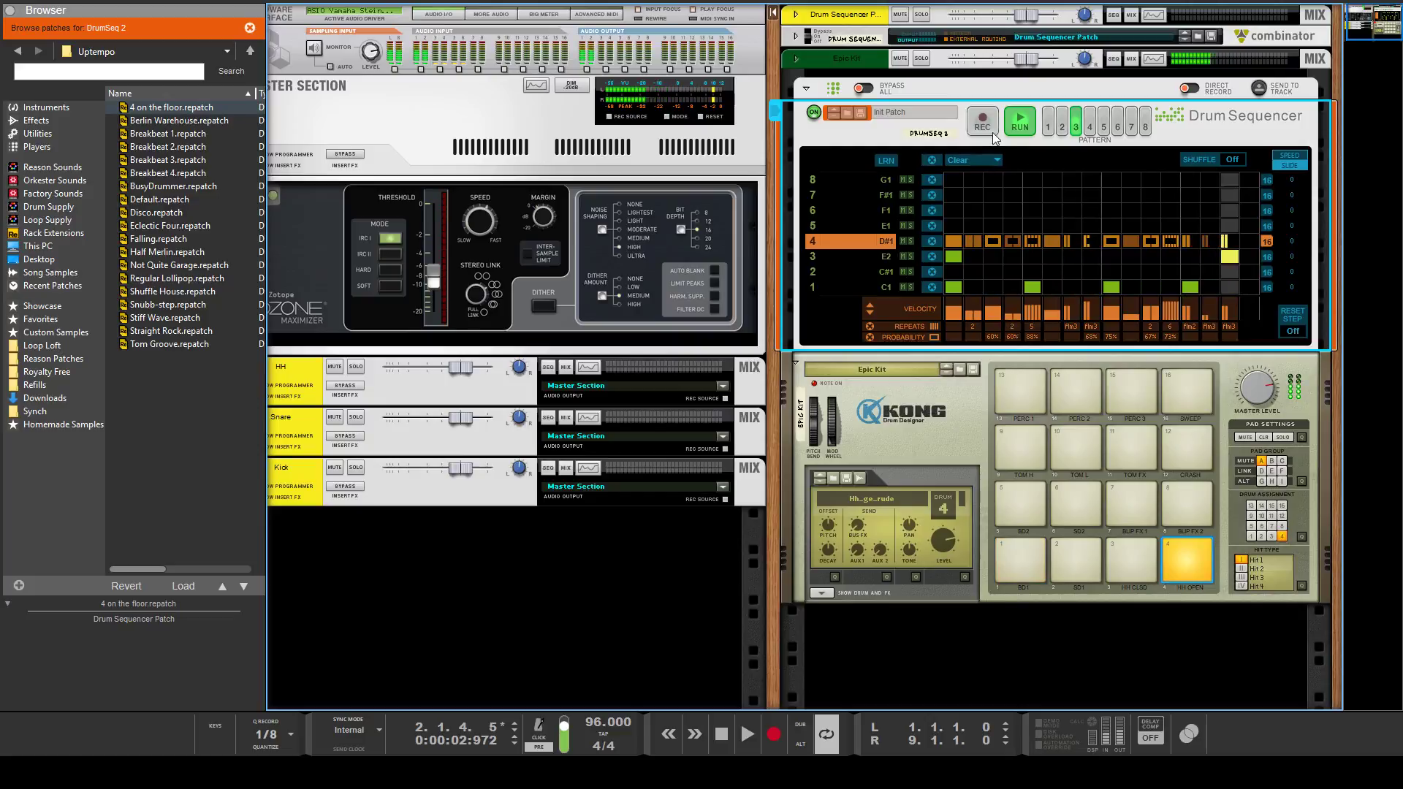
pyautogui.click(1021, 122)
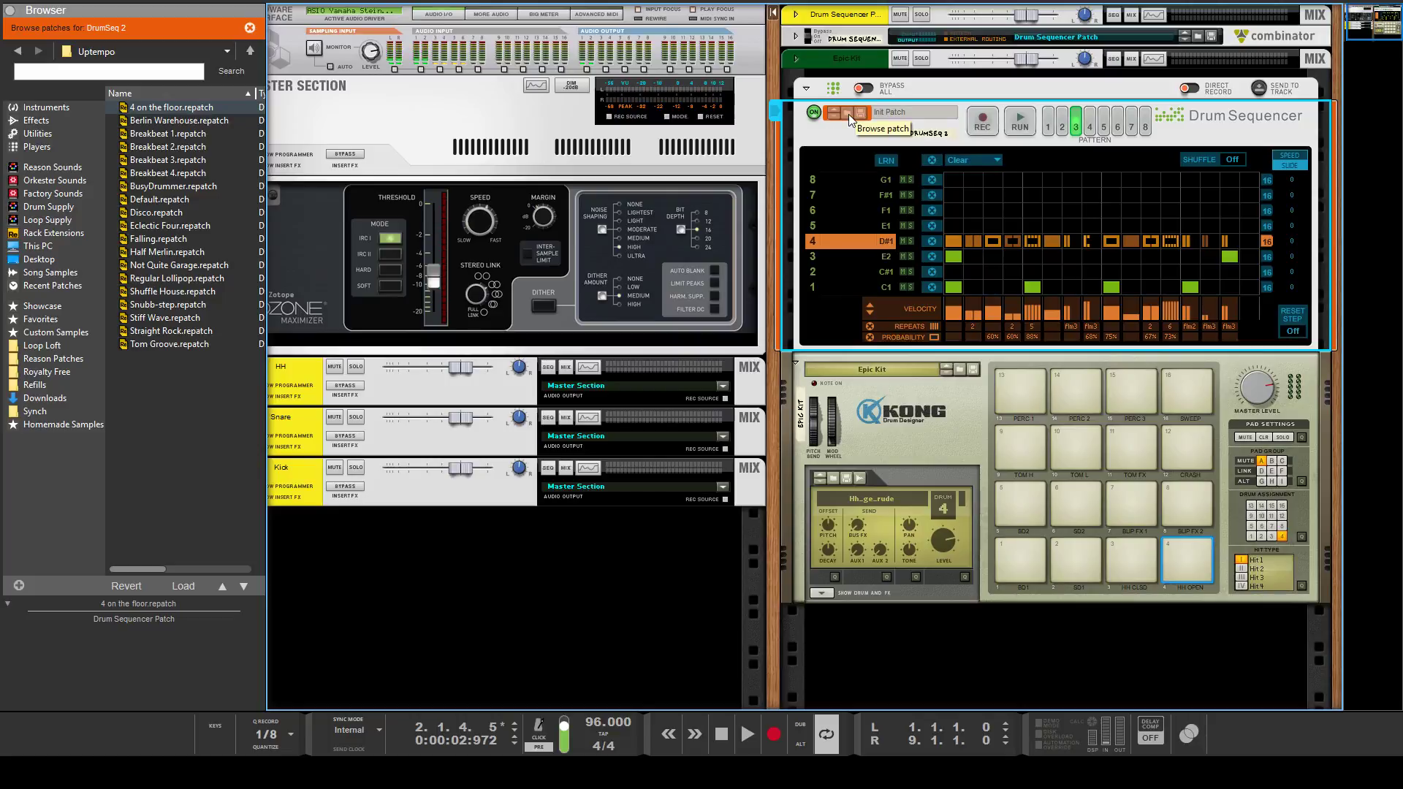
# - Select empty pattern 1, arm REC and record a live beat during song playback
pyautogui.click(249, 51)
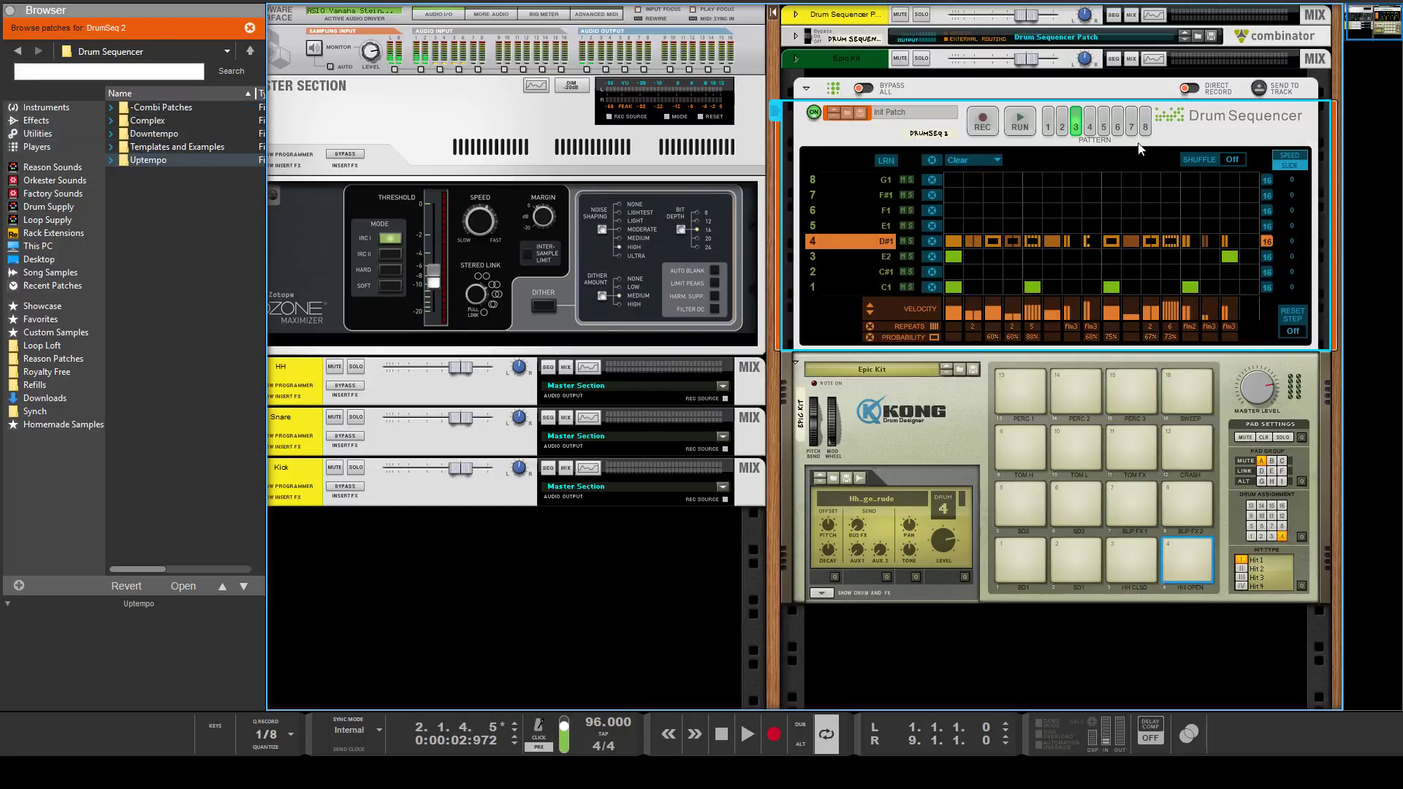
pyautogui.click(1048, 121)
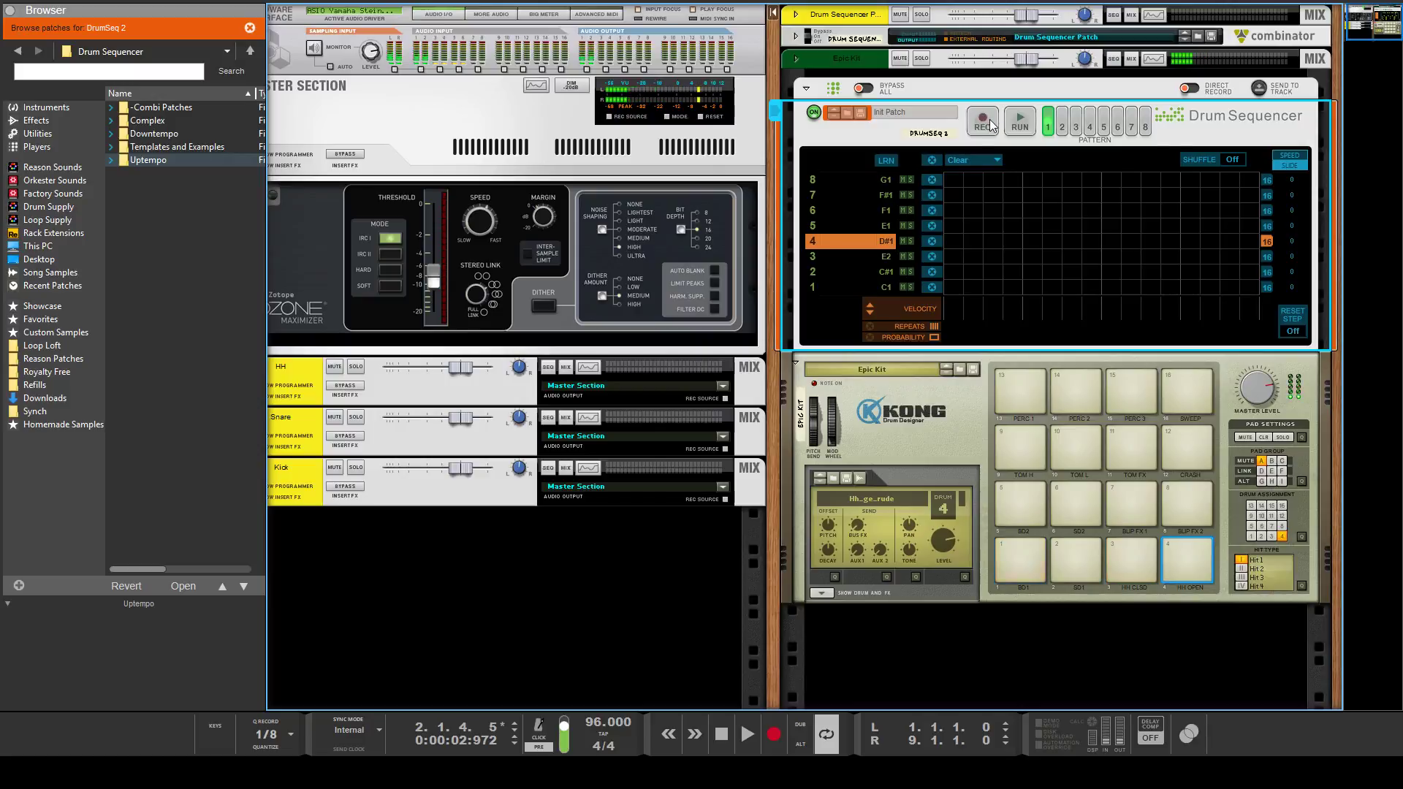
pyautogui.click(983, 123)
pyautogui.click(899, 14)
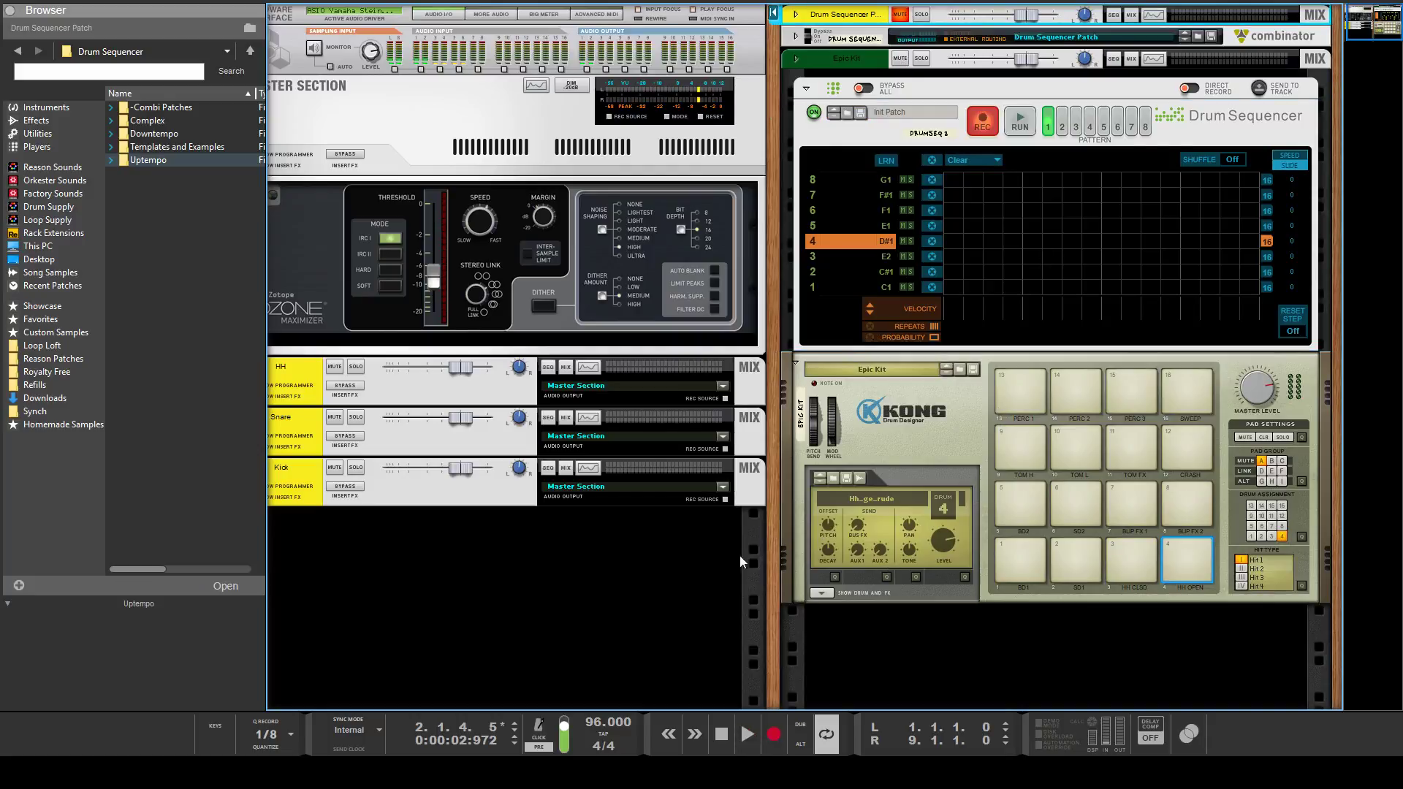
pyautogui.click(741, 728)
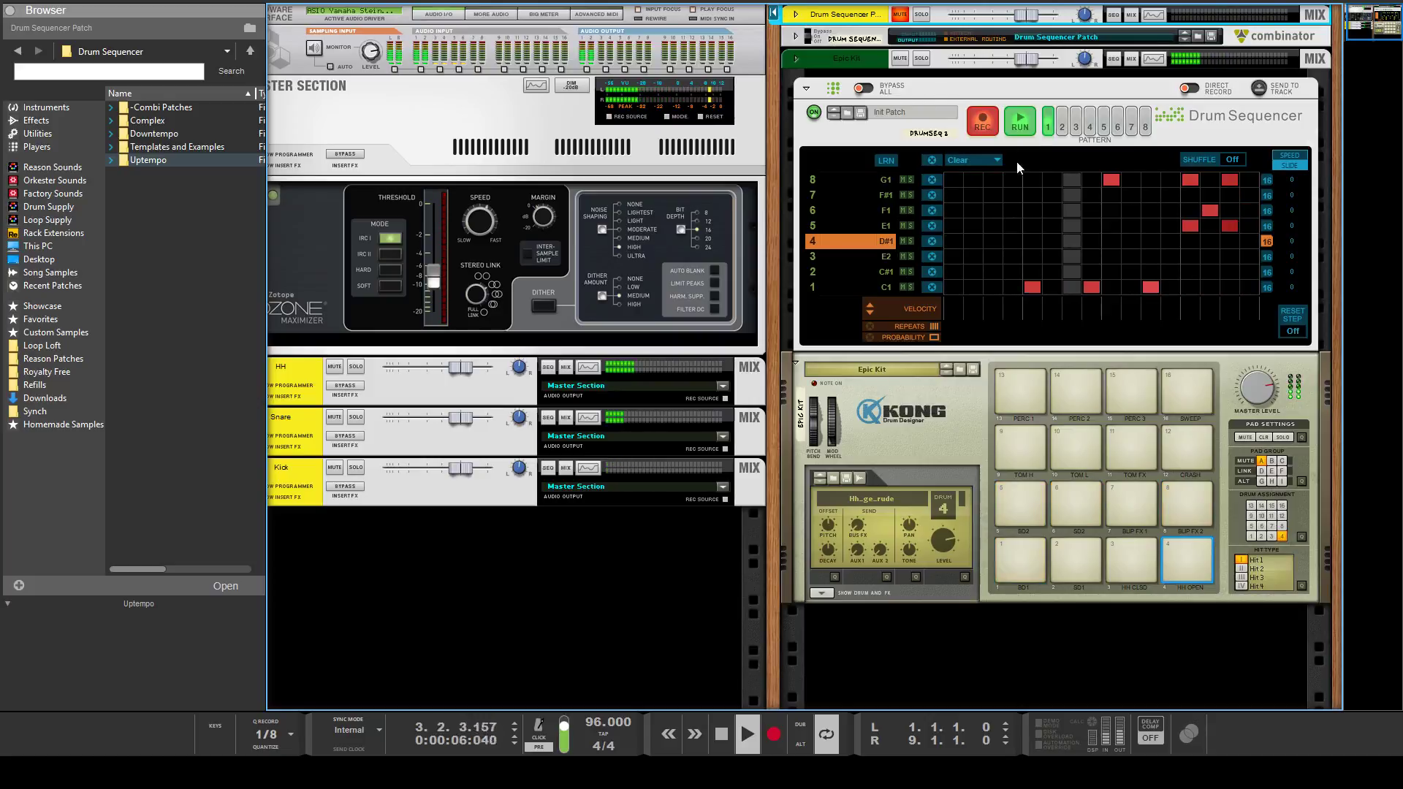
pyautogui.click(1023, 125)
pyautogui.click(982, 120)
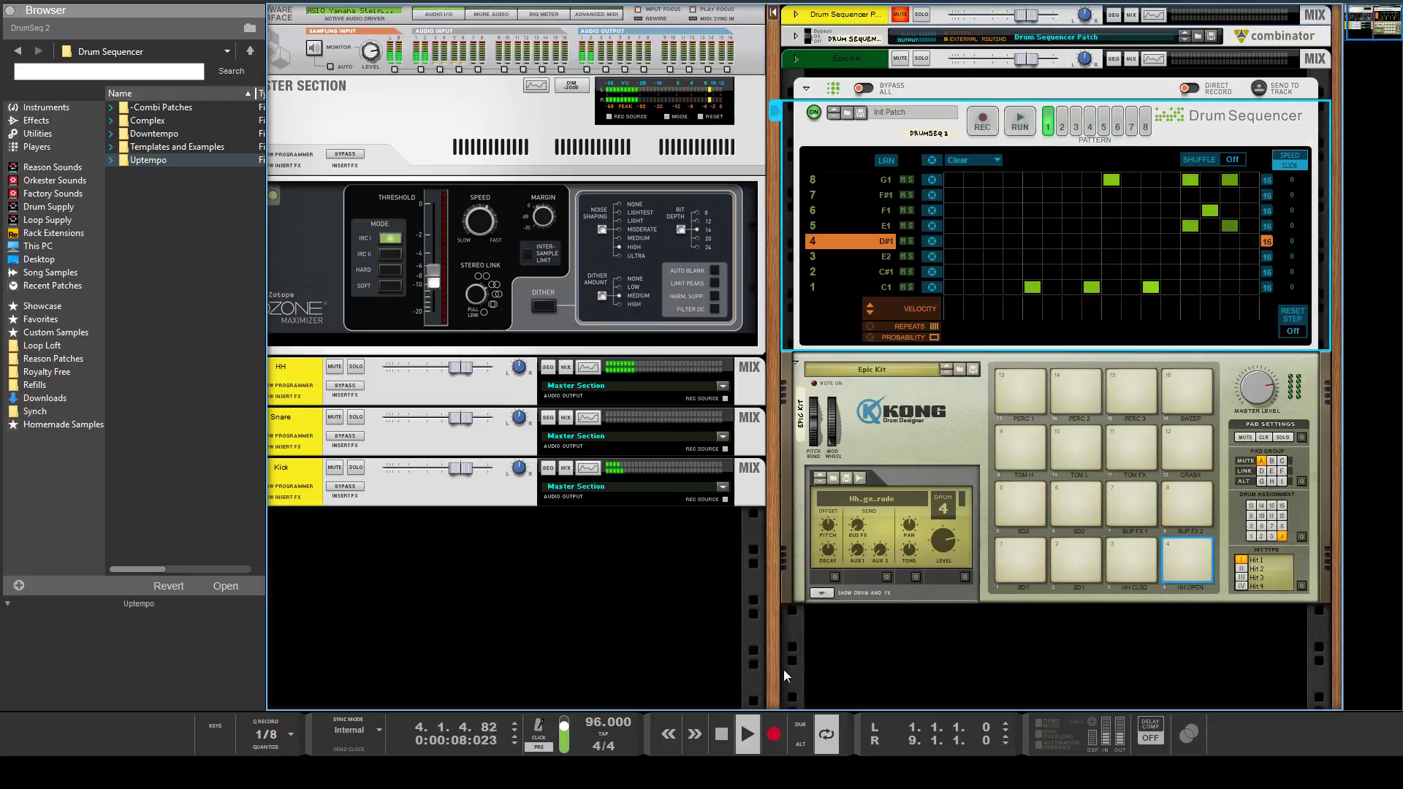
pyautogui.click(722, 732)
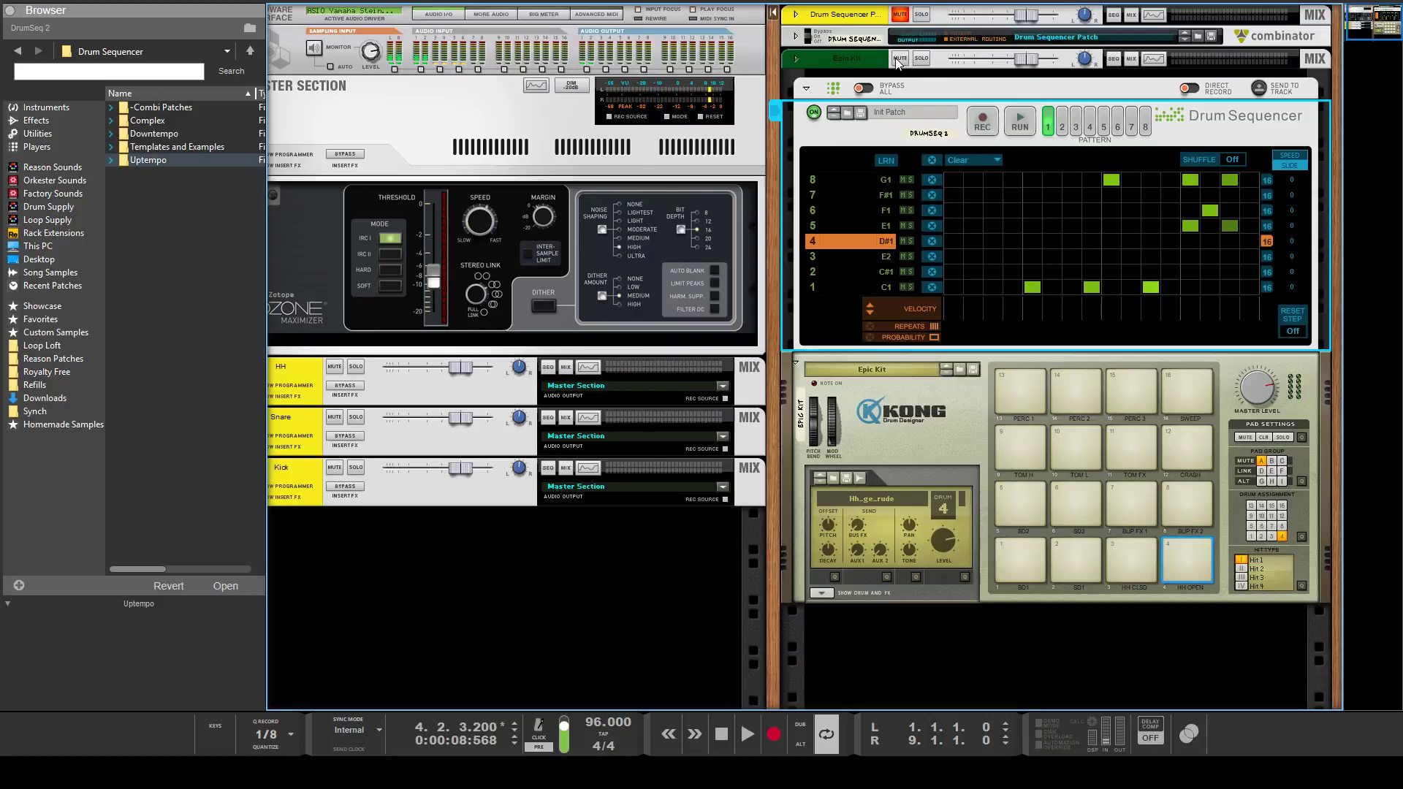
# - Play back the newly recorded beat twice
pyautogui.click(1023, 124)
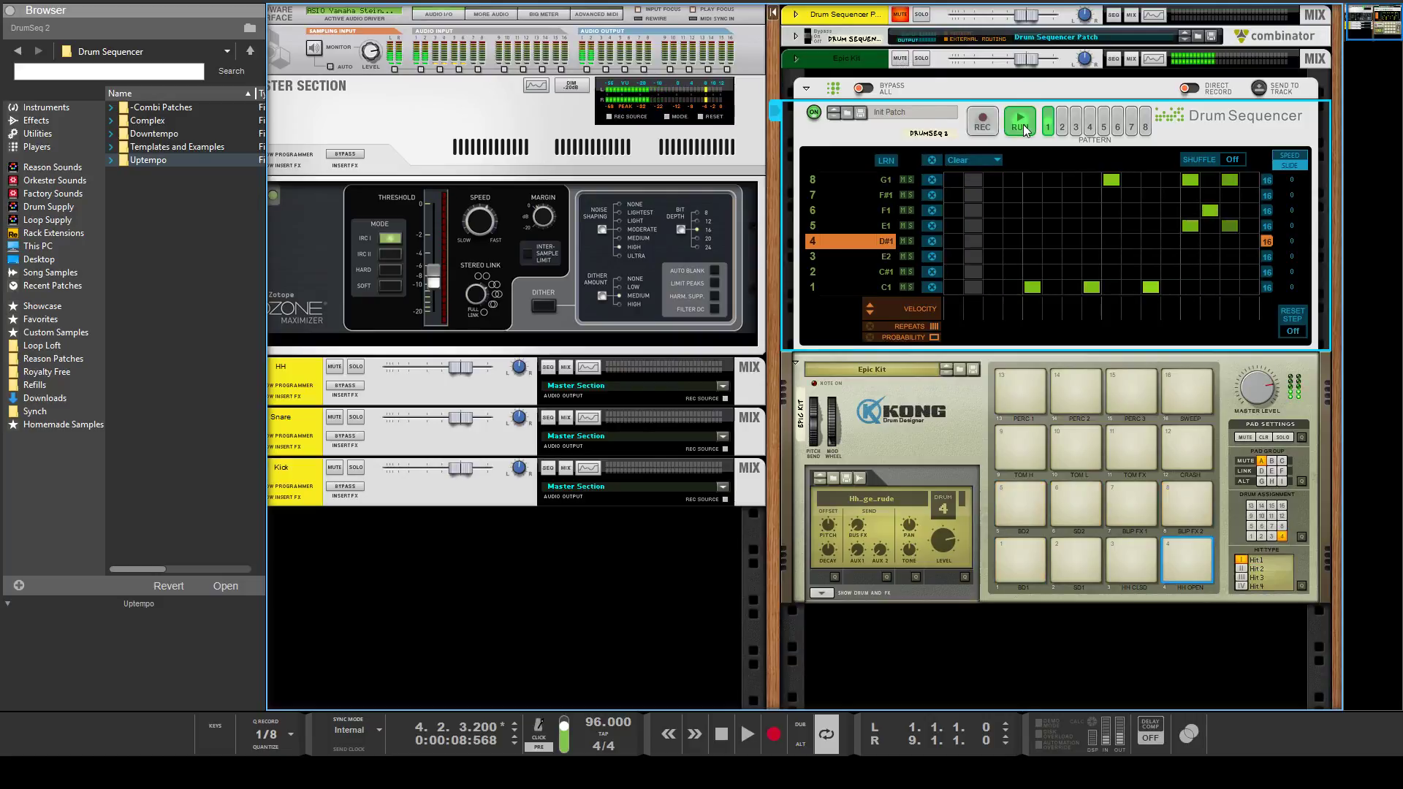
pyautogui.click(1023, 125)
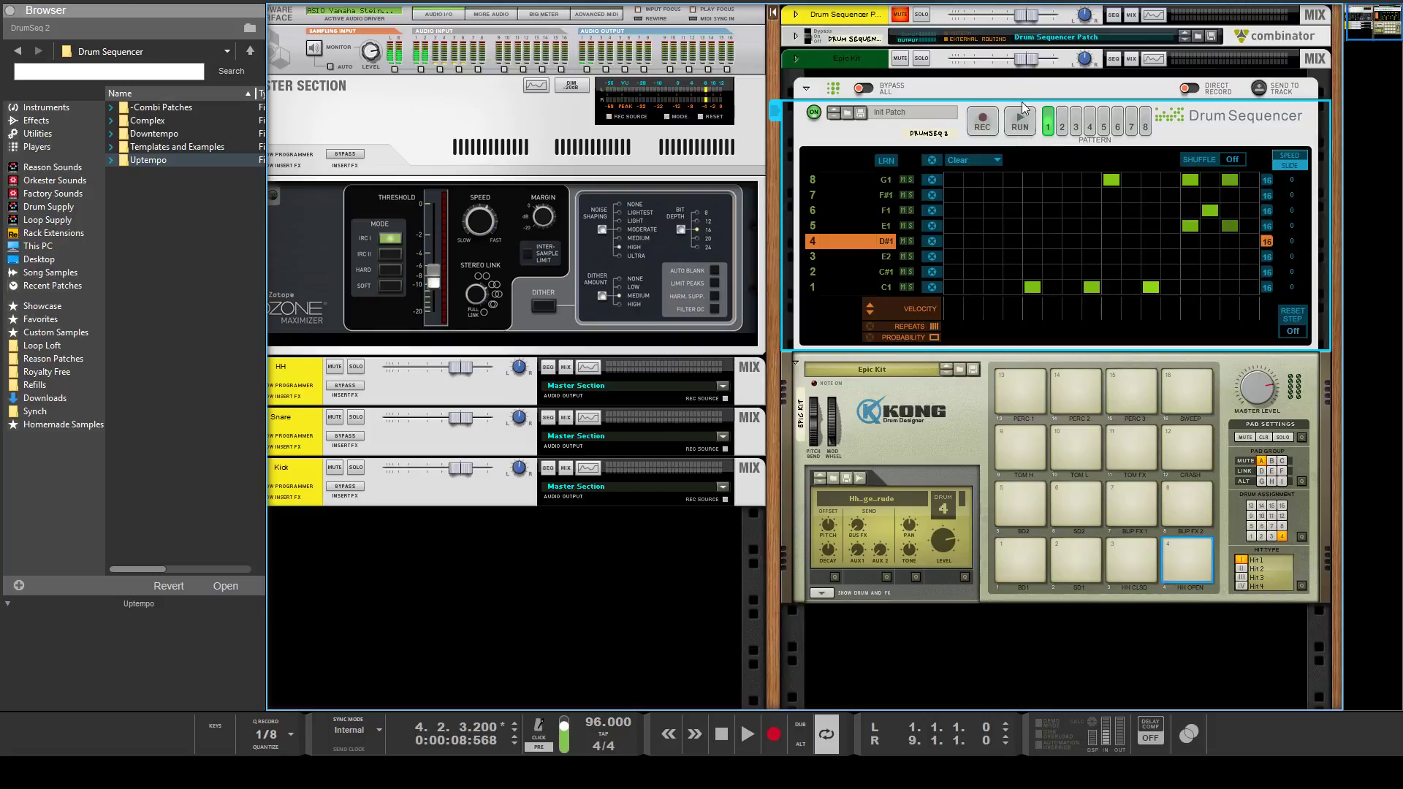
pyautogui.click(1027, 126)
pyautogui.click(1027, 125)
# - Check patterns 2 and 6, then view the rack's rear cabling and return to the front
pyautogui.click(1062, 127)
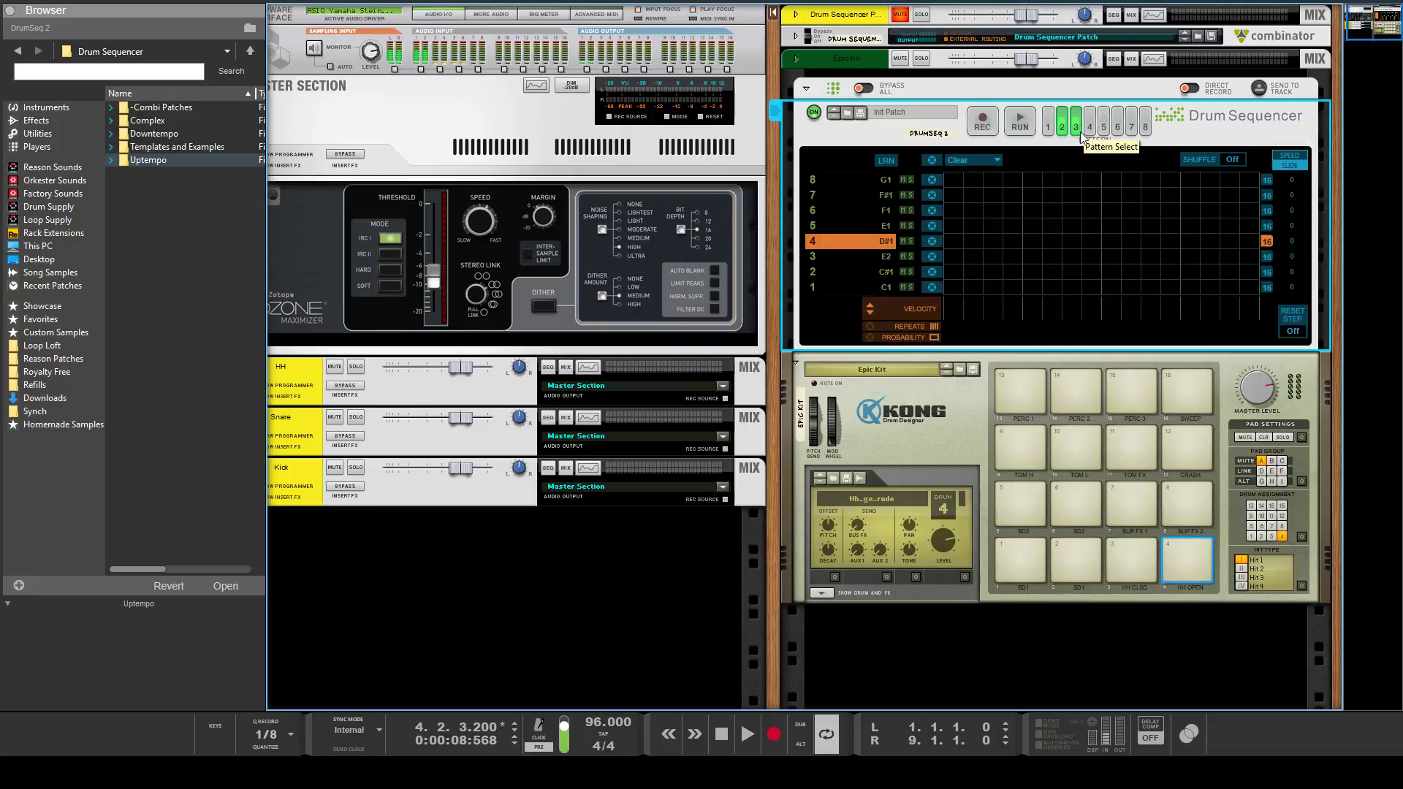
pyautogui.click(1117, 126)
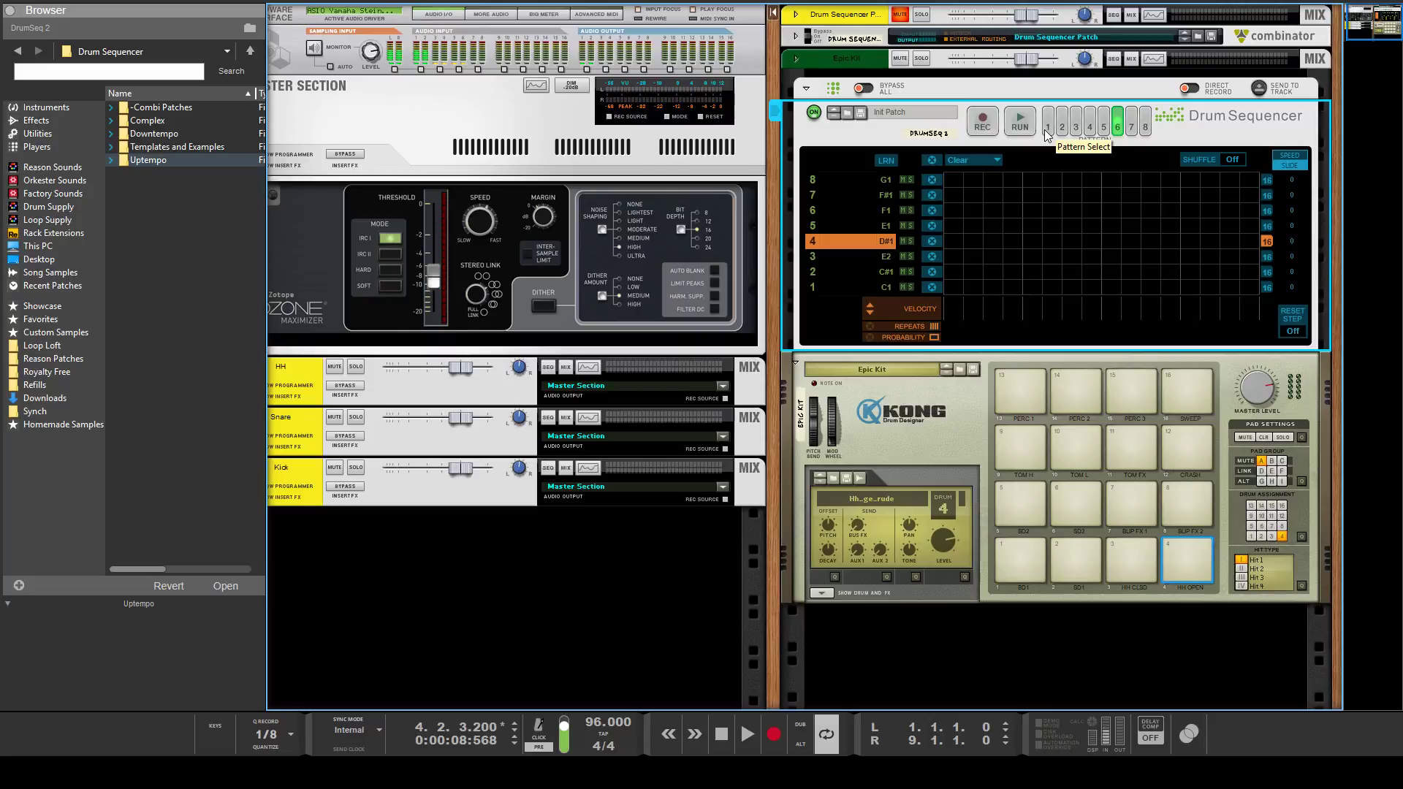
pyautogui.press('Tab')
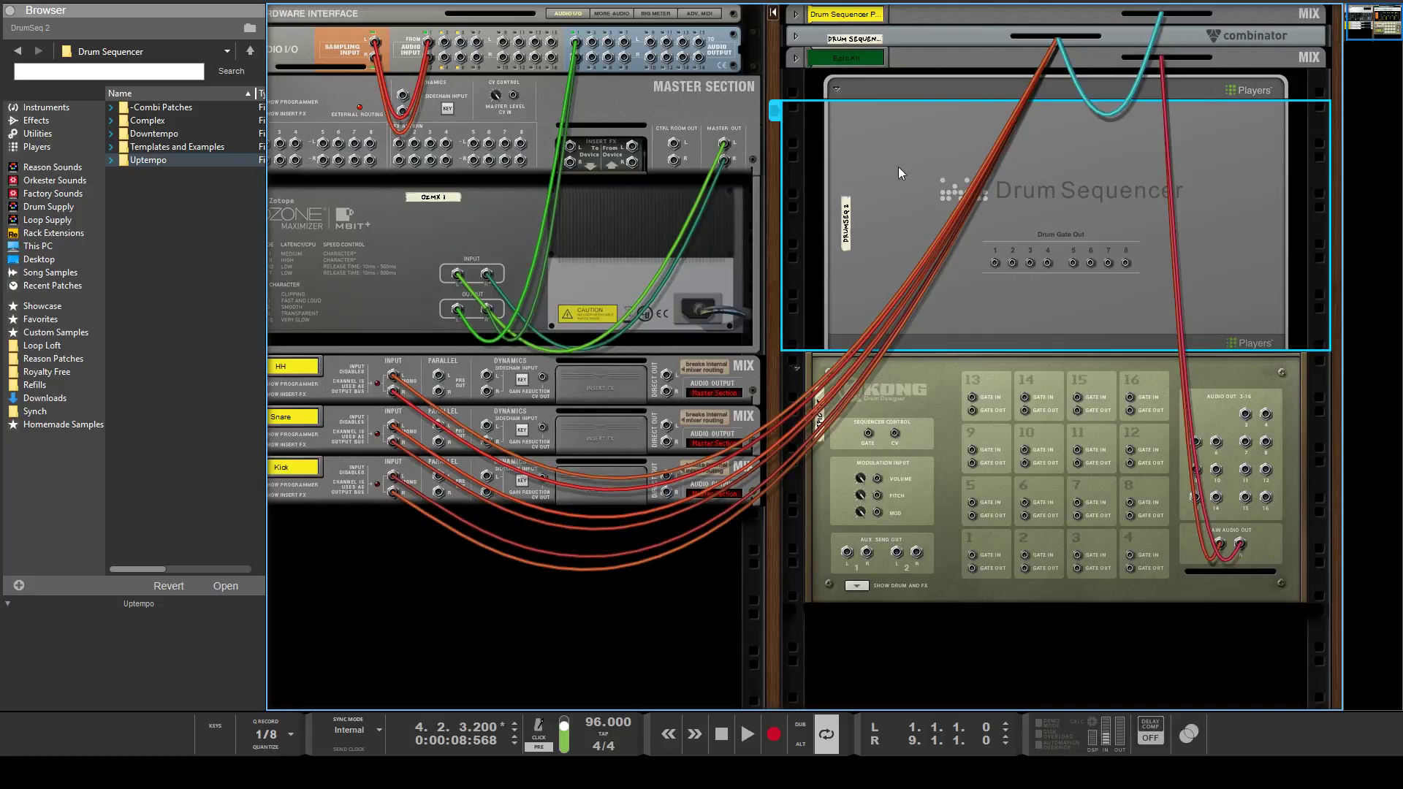
pyautogui.press('Tab')
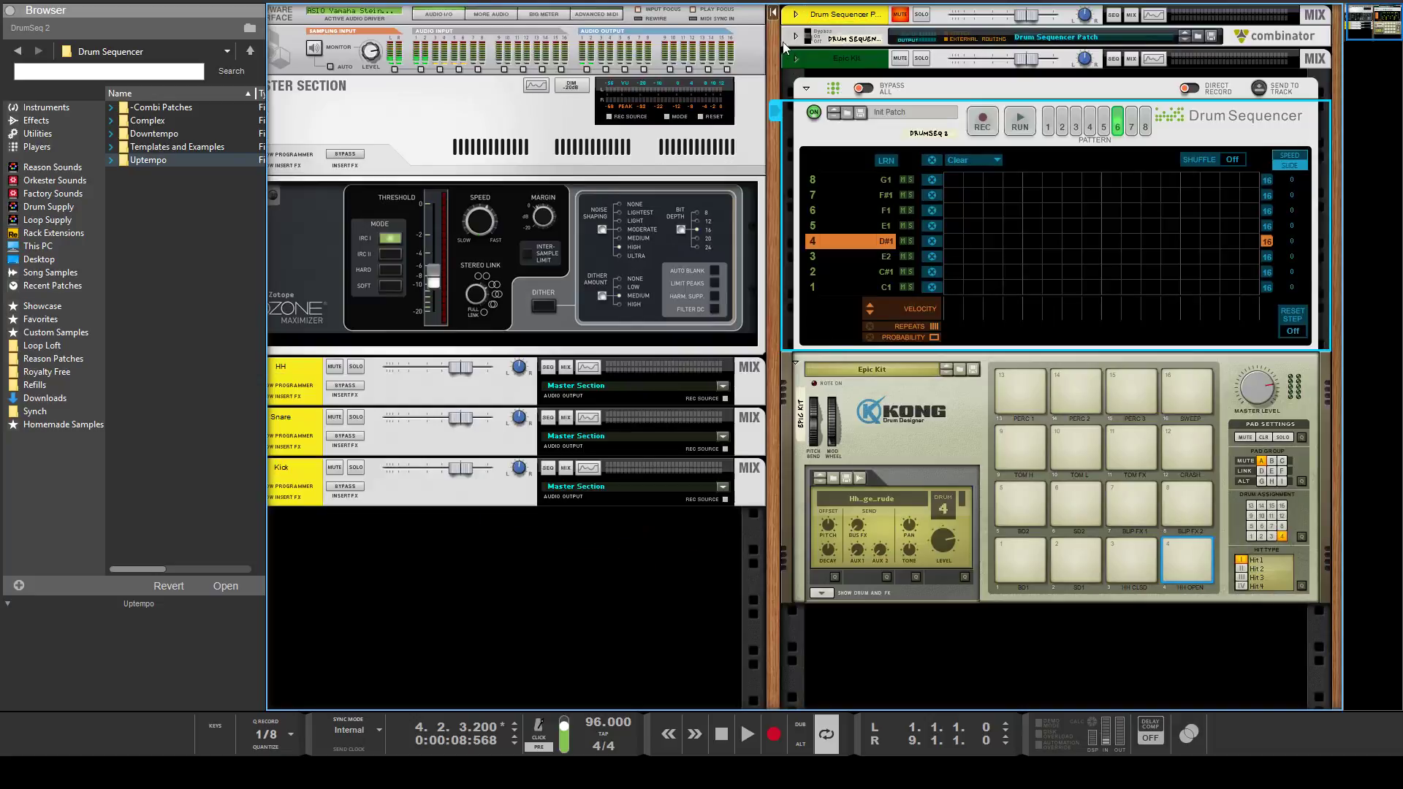
# - Fold the combinator and delete the standalone Epic Kit module
pyautogui.click(805, 89)
pyautogui.click(818, 53)
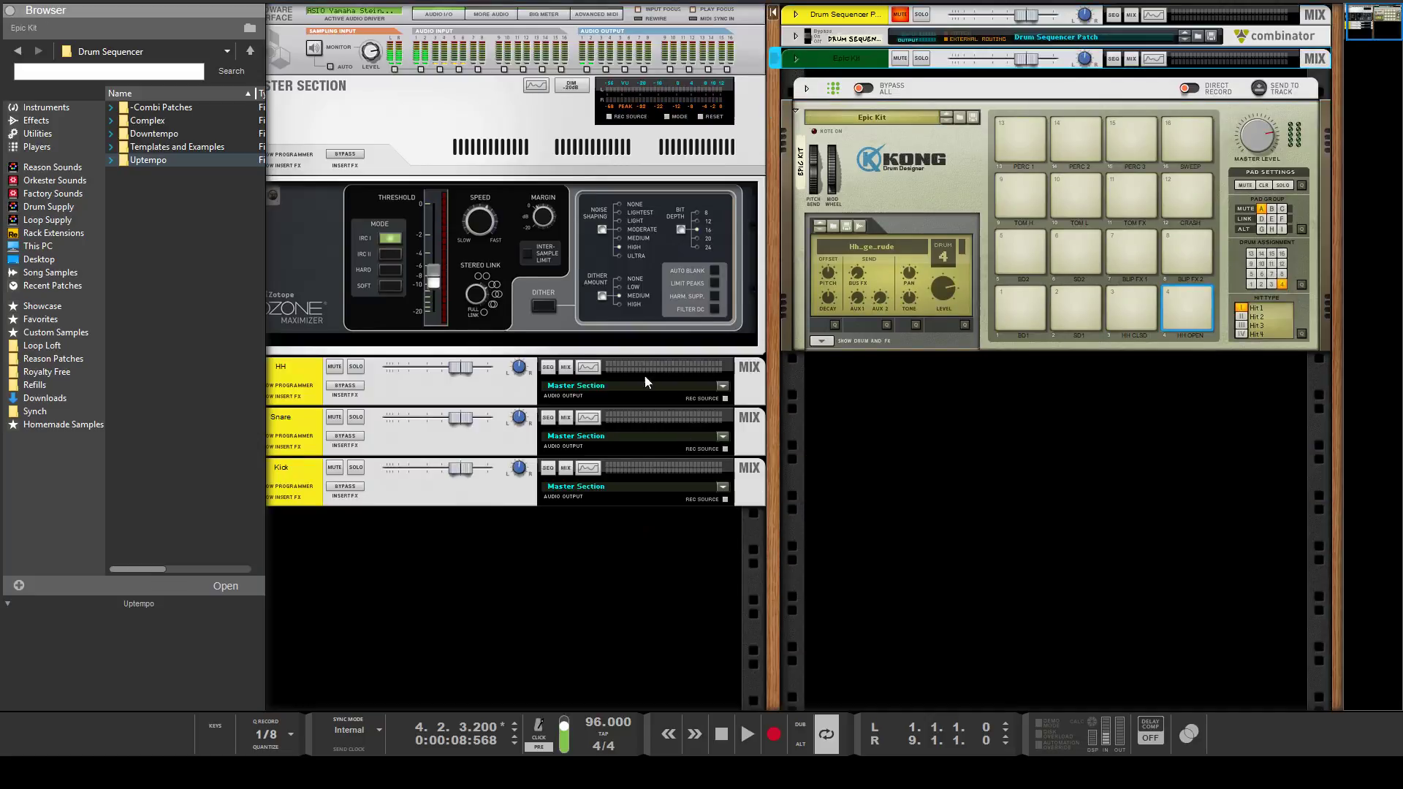
pyautogui.press('Delete')
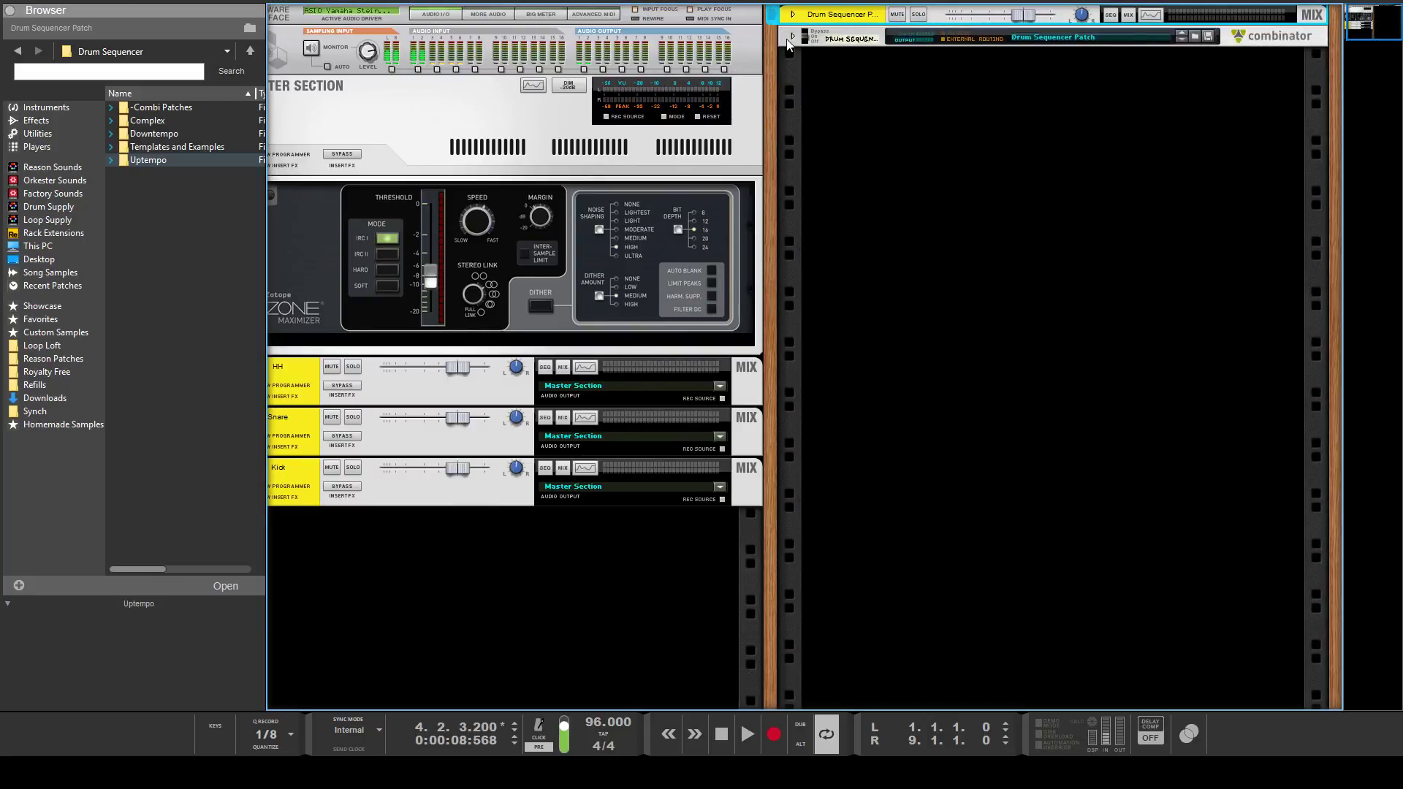
# - Unfold the Drum Sequencer Patch combinator and add an F1 hit on step 2
pyautogui.click(790, 36)
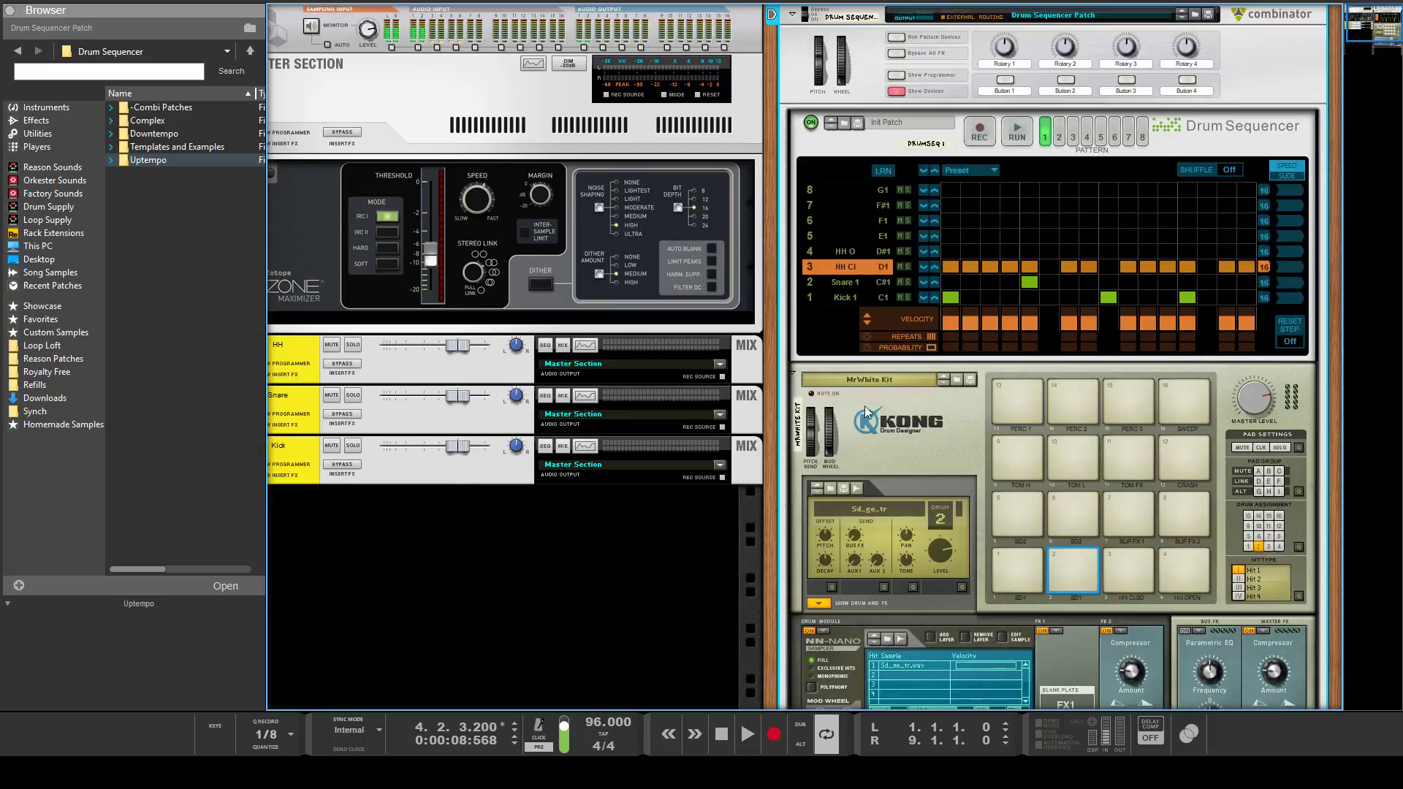
pyautogui.click(969, 222)
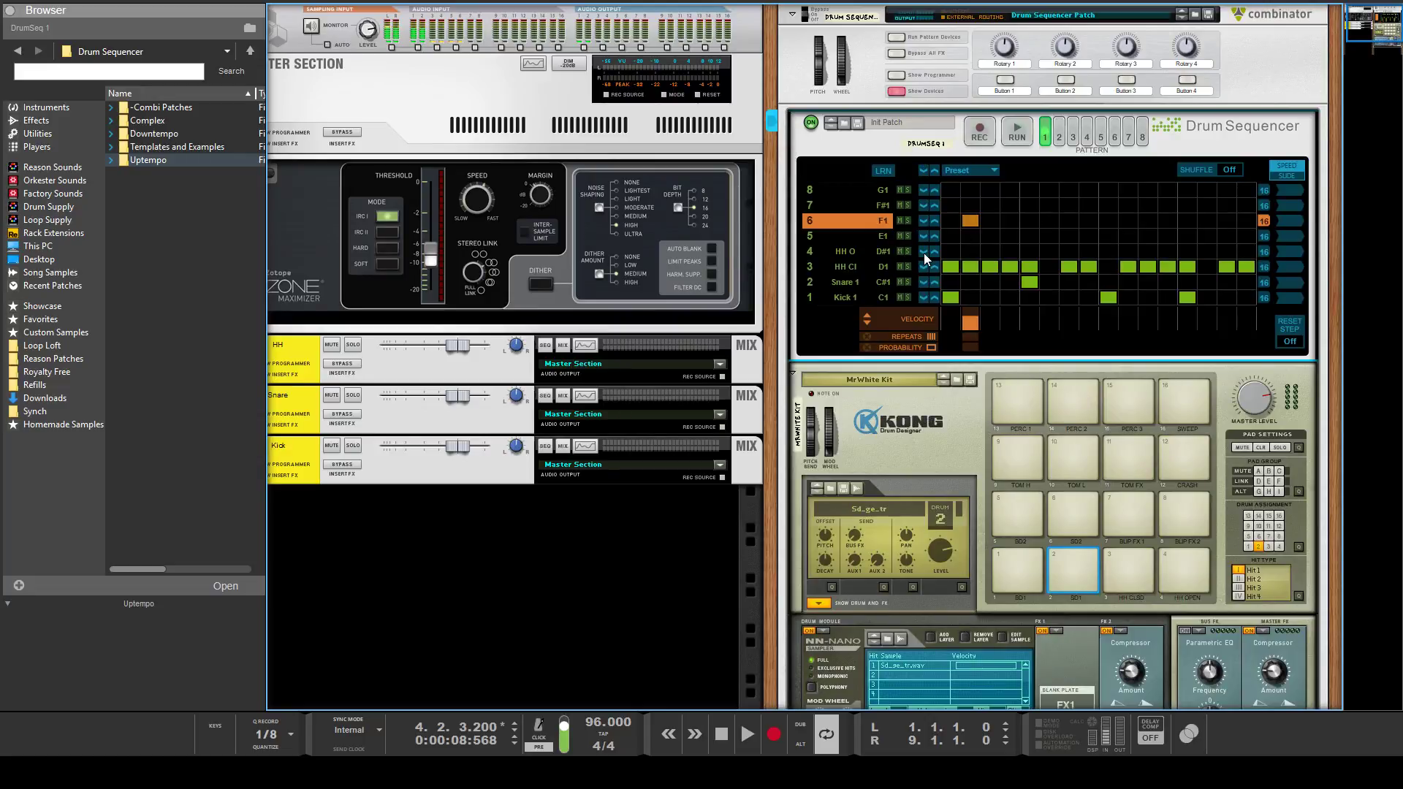
pyautogui.hscroll(-3, 680, 589)
pyautogui.hscroll(3, 672, 553)
pyautogui.scroll(1, 654, 554)
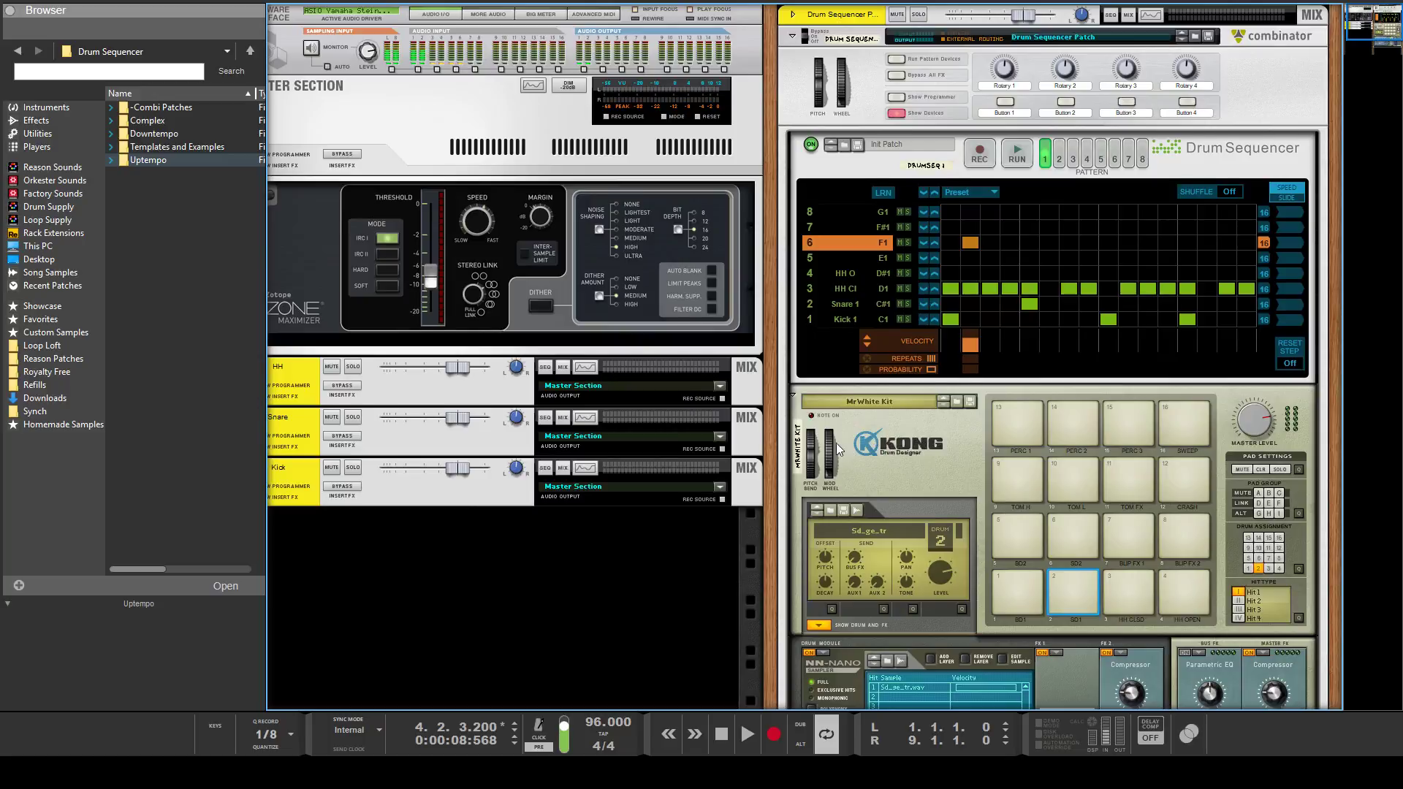
# - Select the MrWhite Kit Kong drum module
pyautogui.scroll(-3, 1002, 465)
pyautogui.click(1004, 513)
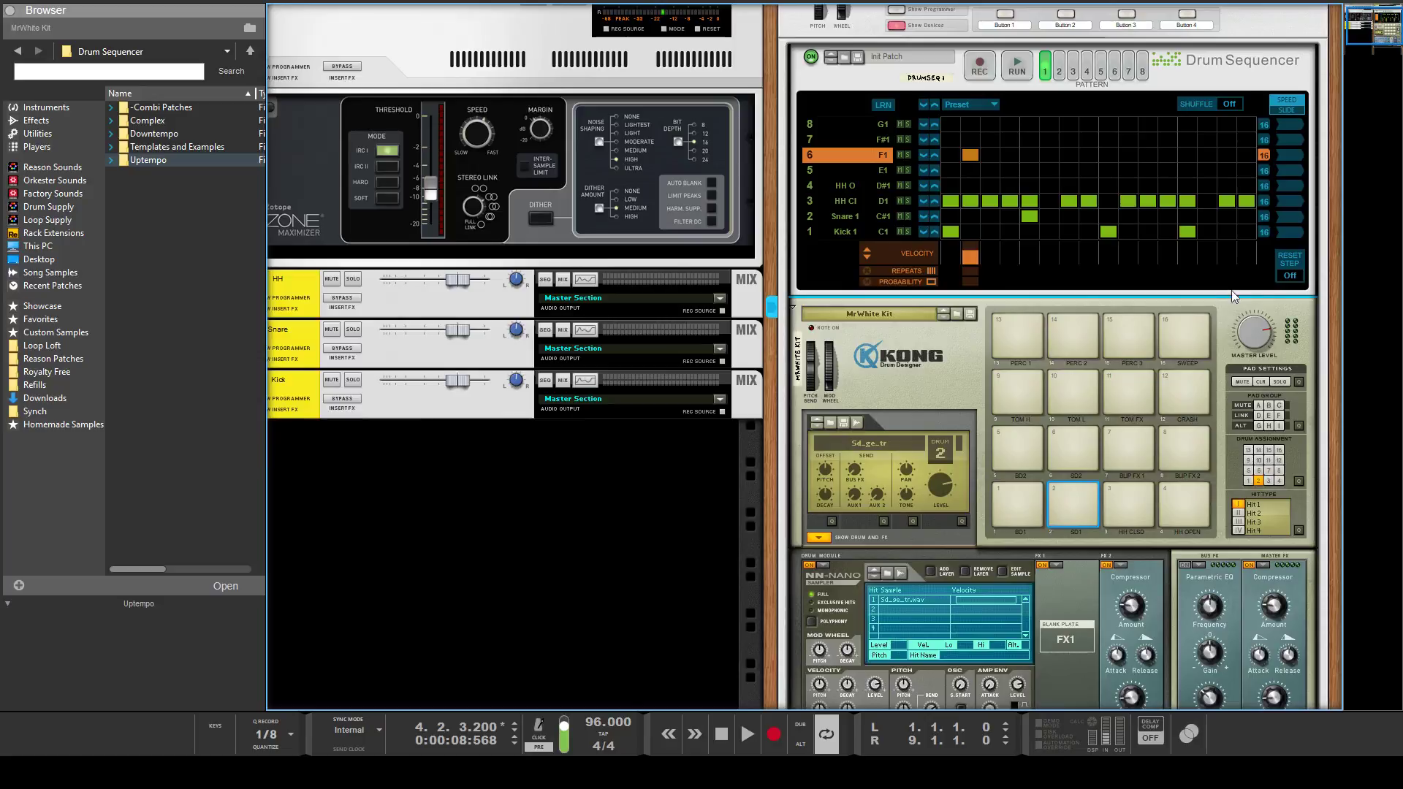
pyautogui.scroll(-3, 1236, 344)
# - Inspect the kick, snare and hi-hat pads and their effects, then view the rear cabling
pyautogui.click(1017, 430)
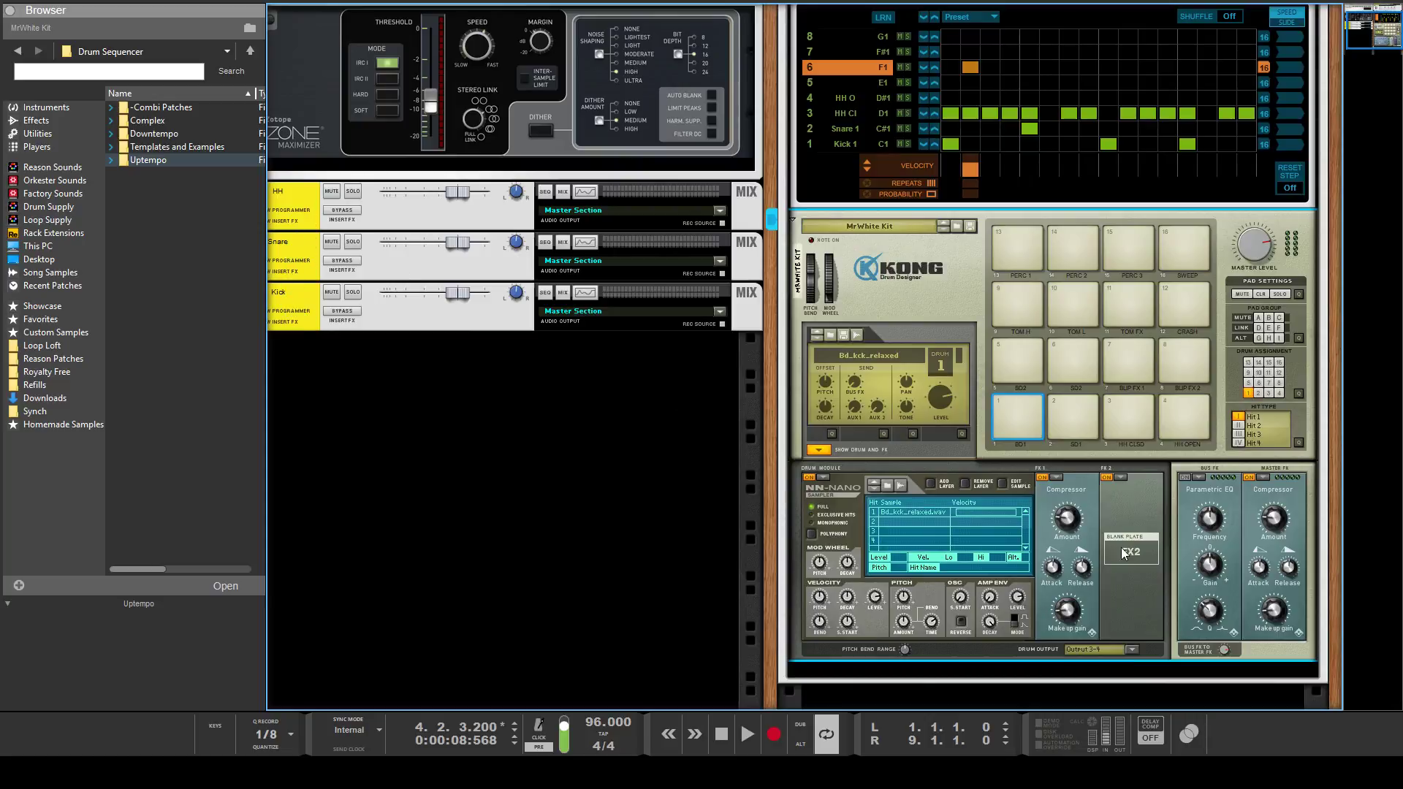
pyautogui.click(1057, 416)
pyautogui.click(1142, 414)
pyautogui.click(1008, 404)
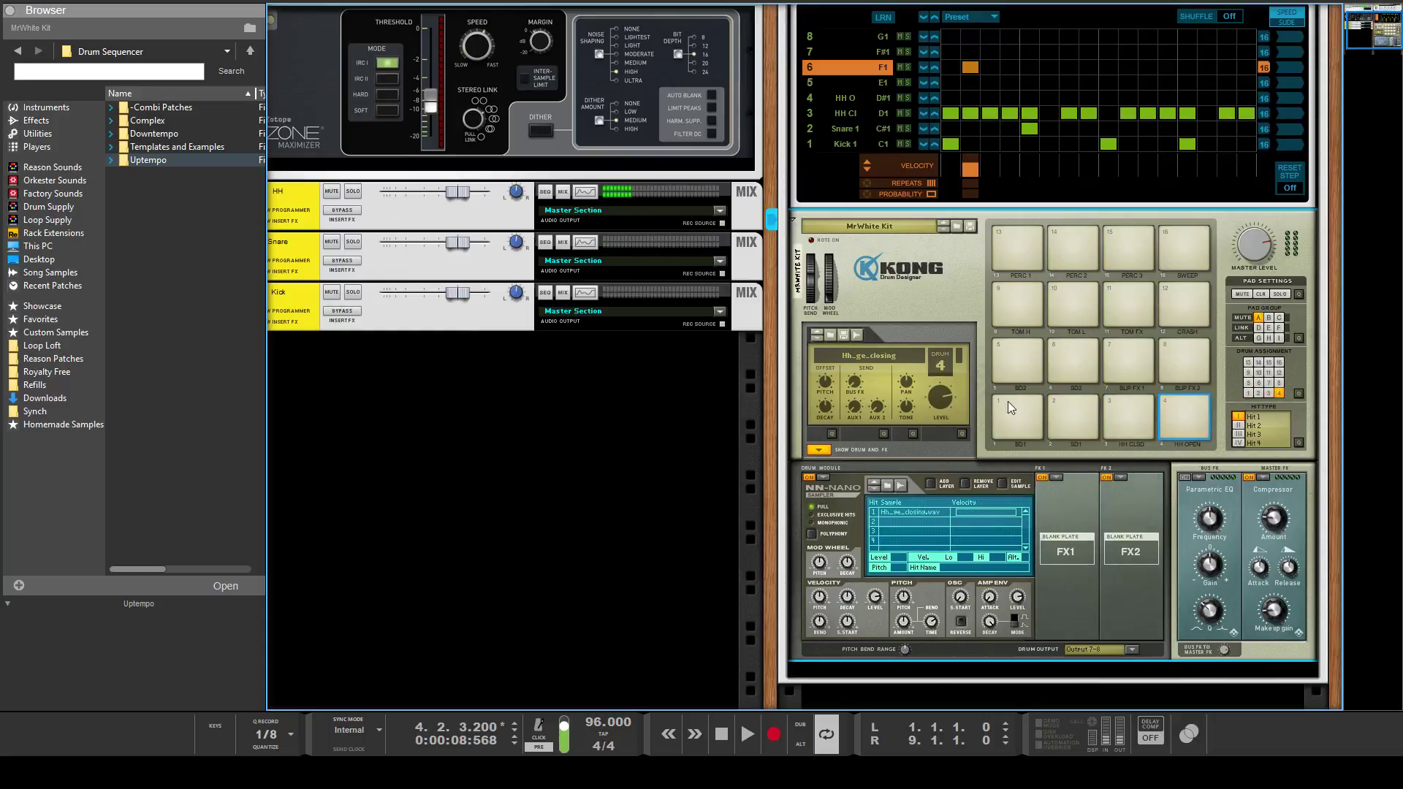
pyautogui.click(1050, 420)
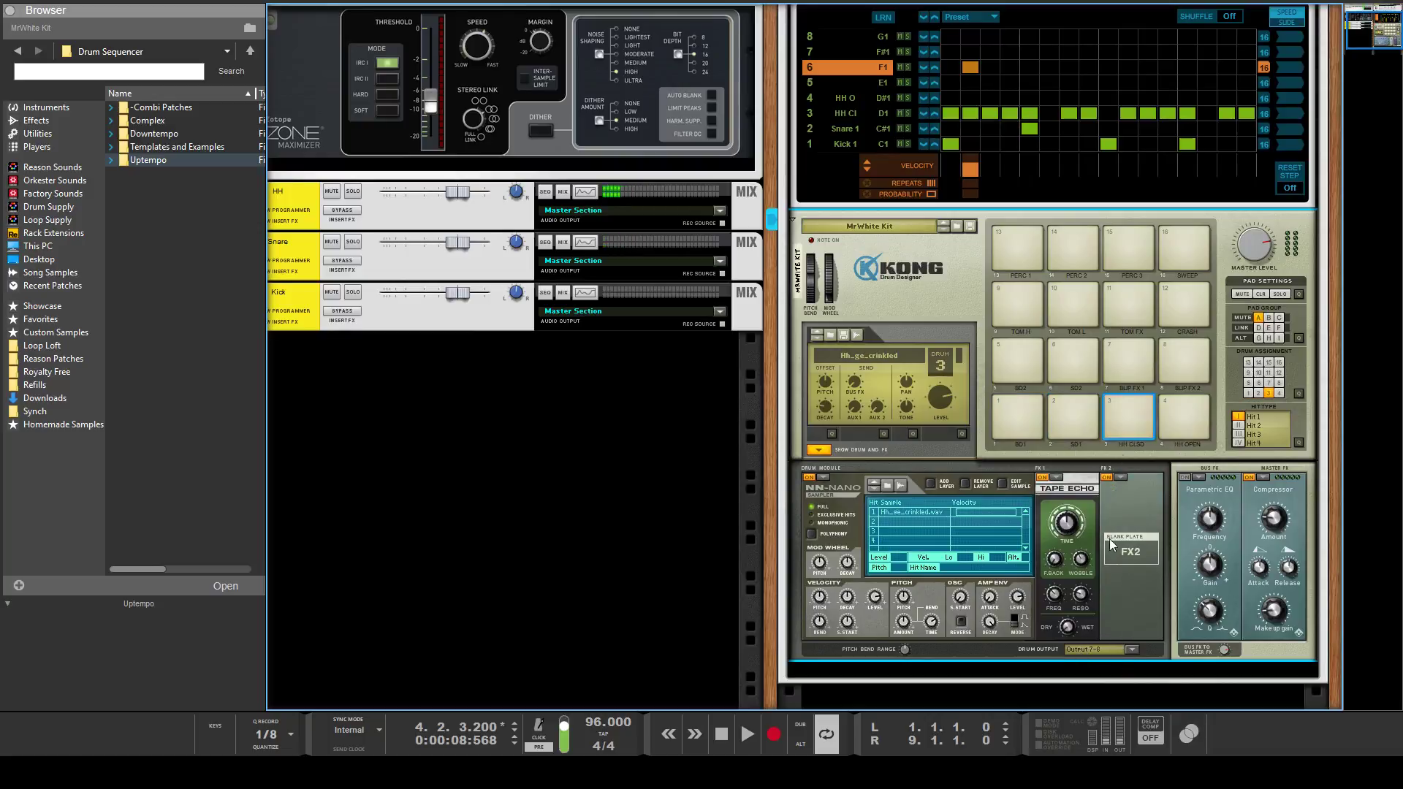
pyautogui.click(1185, 418)
pyautogui.press('Tab')
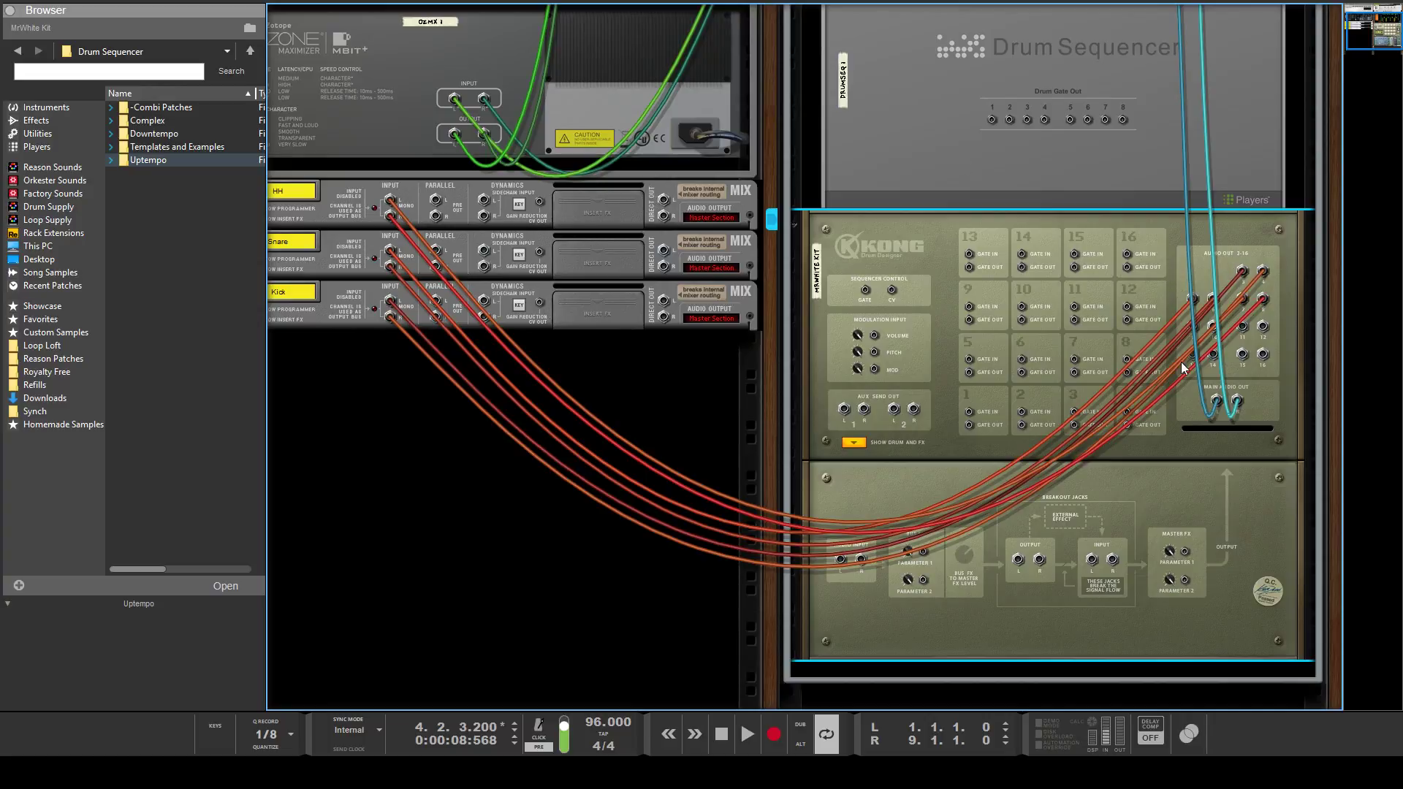
pyautogui.press('Tab')
# - Scroll the rack up to the combinator's Kick, Snare and hi-hat sequencers and MrWhite Kit Kong
pyautogui.scroll(2, 1269, 433)
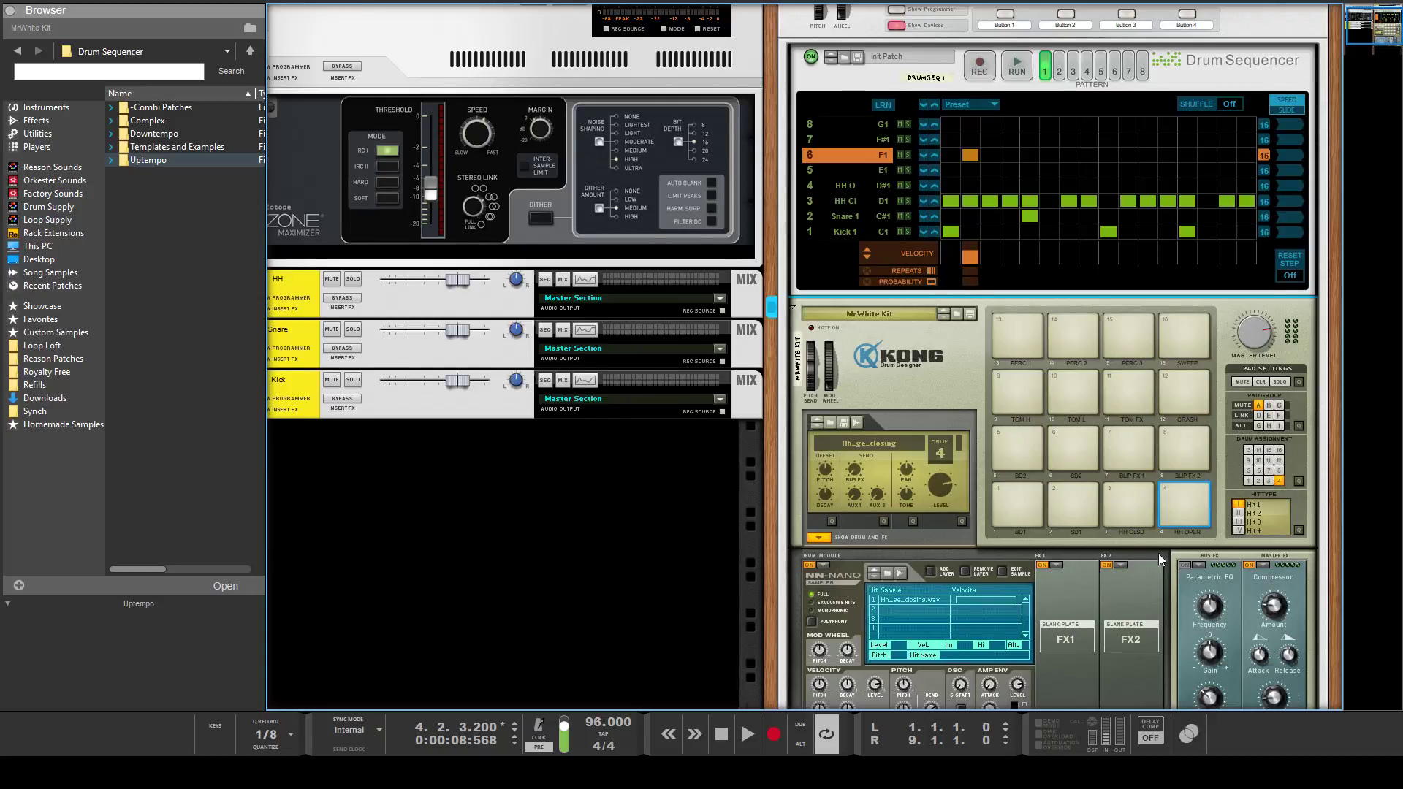
pyautogui.scroll(3, 1163, 561)
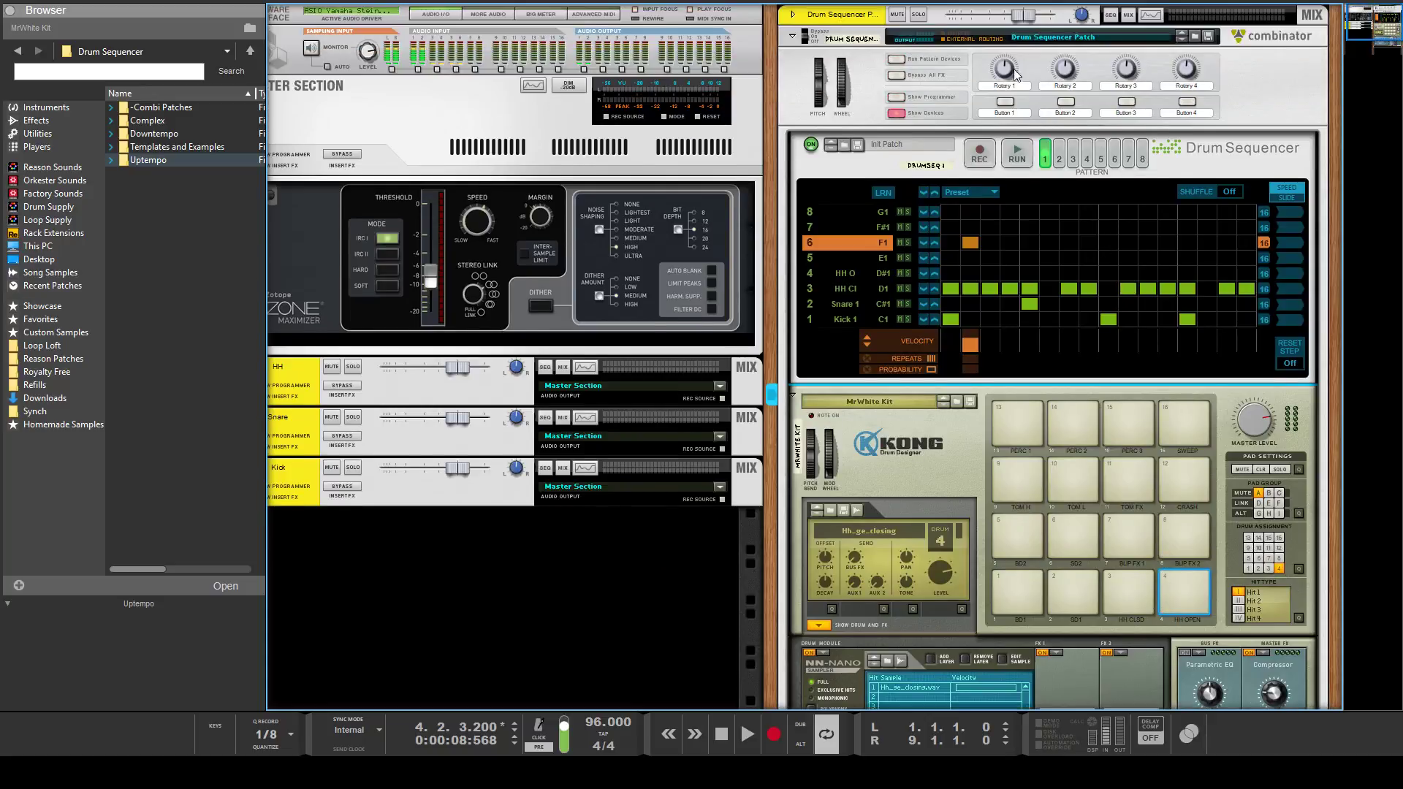